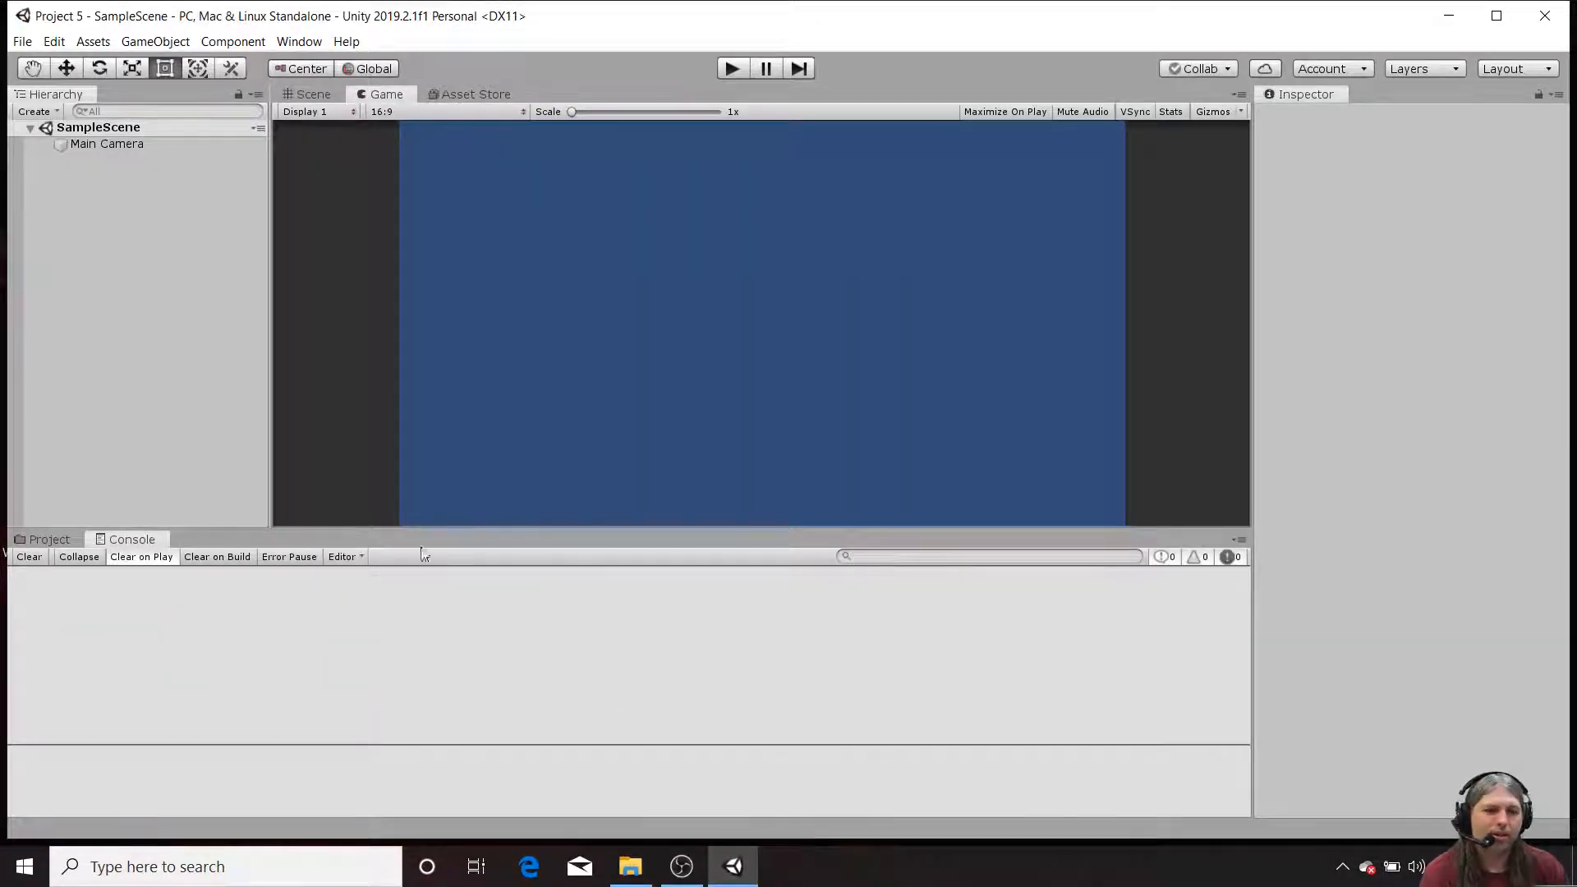
Step: Set the Main Camera's background colour to white (RGB 255, 255, 255)
{"action": "left_click", "coordinate": [106, 144]}
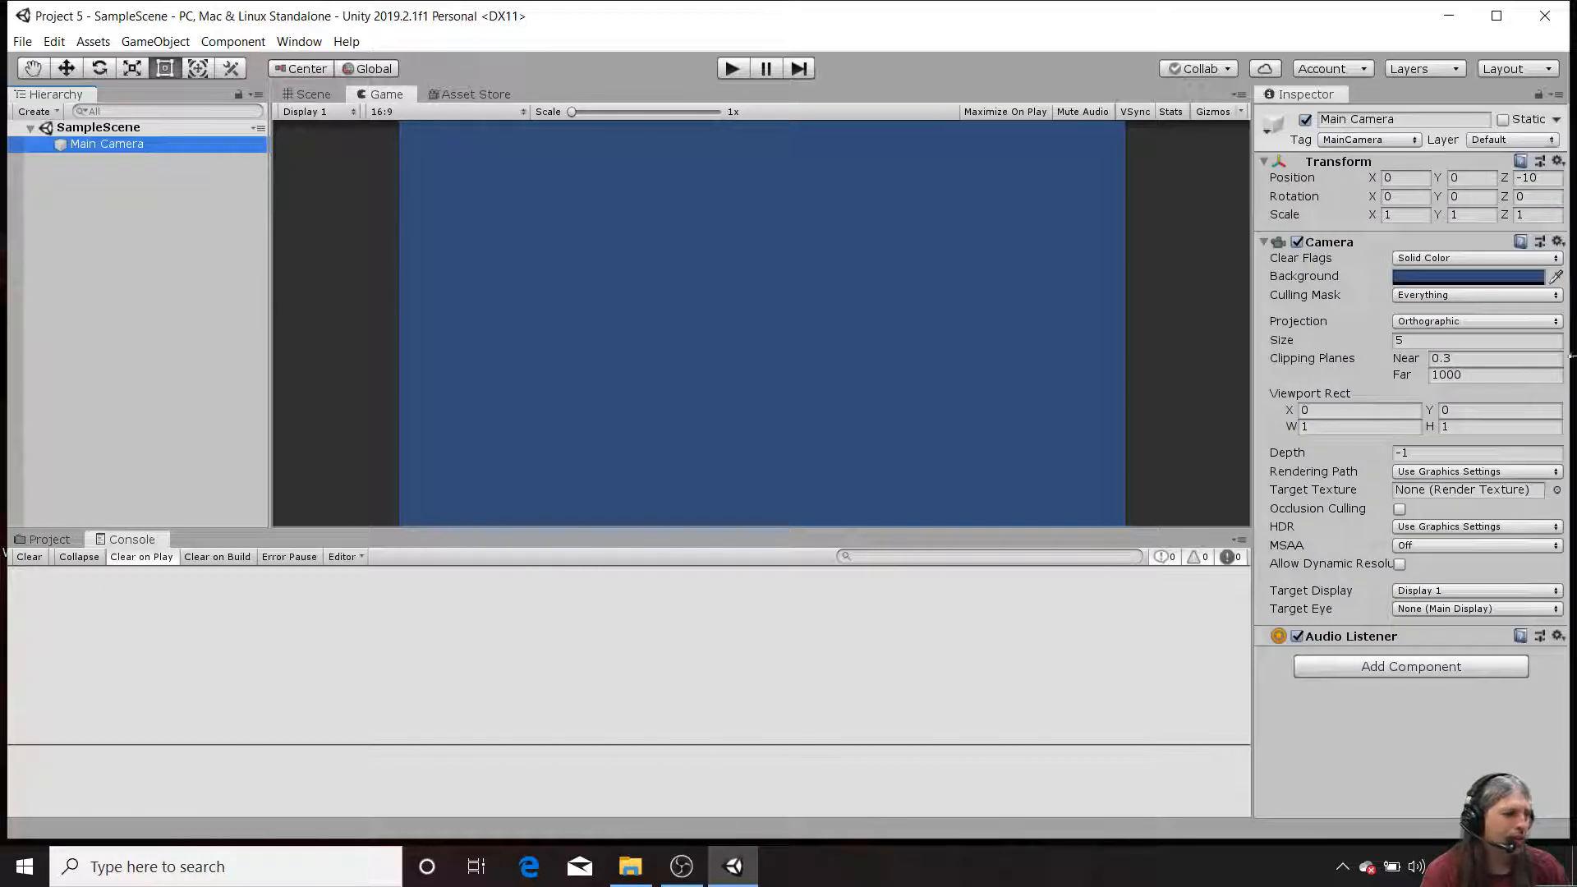
{"action": "left_click", "coordinate": [1465, 277]}
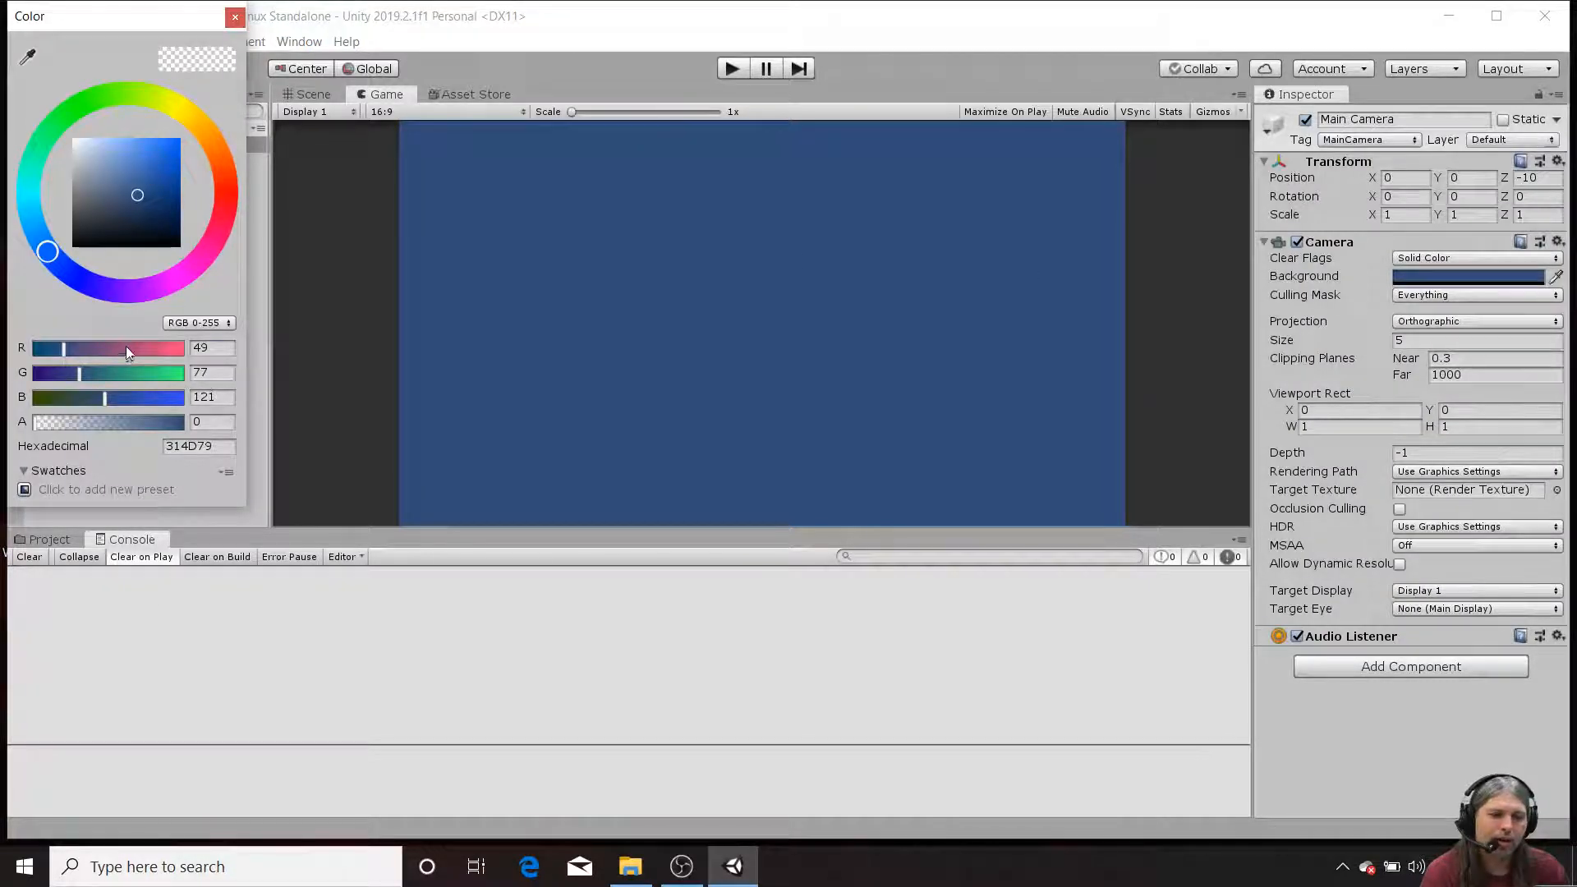
{"action": "left_click_drag", "start_coordinate": [125, 349], "coordinate": [234, 349]}
{"action": "left_click_drag", "start_coordinate": [80, 373], "coordinate": [238, 377]}
{"action": "left_click_drag", "start_coordinate": [104, 398], "coordinate": [182, 398]}
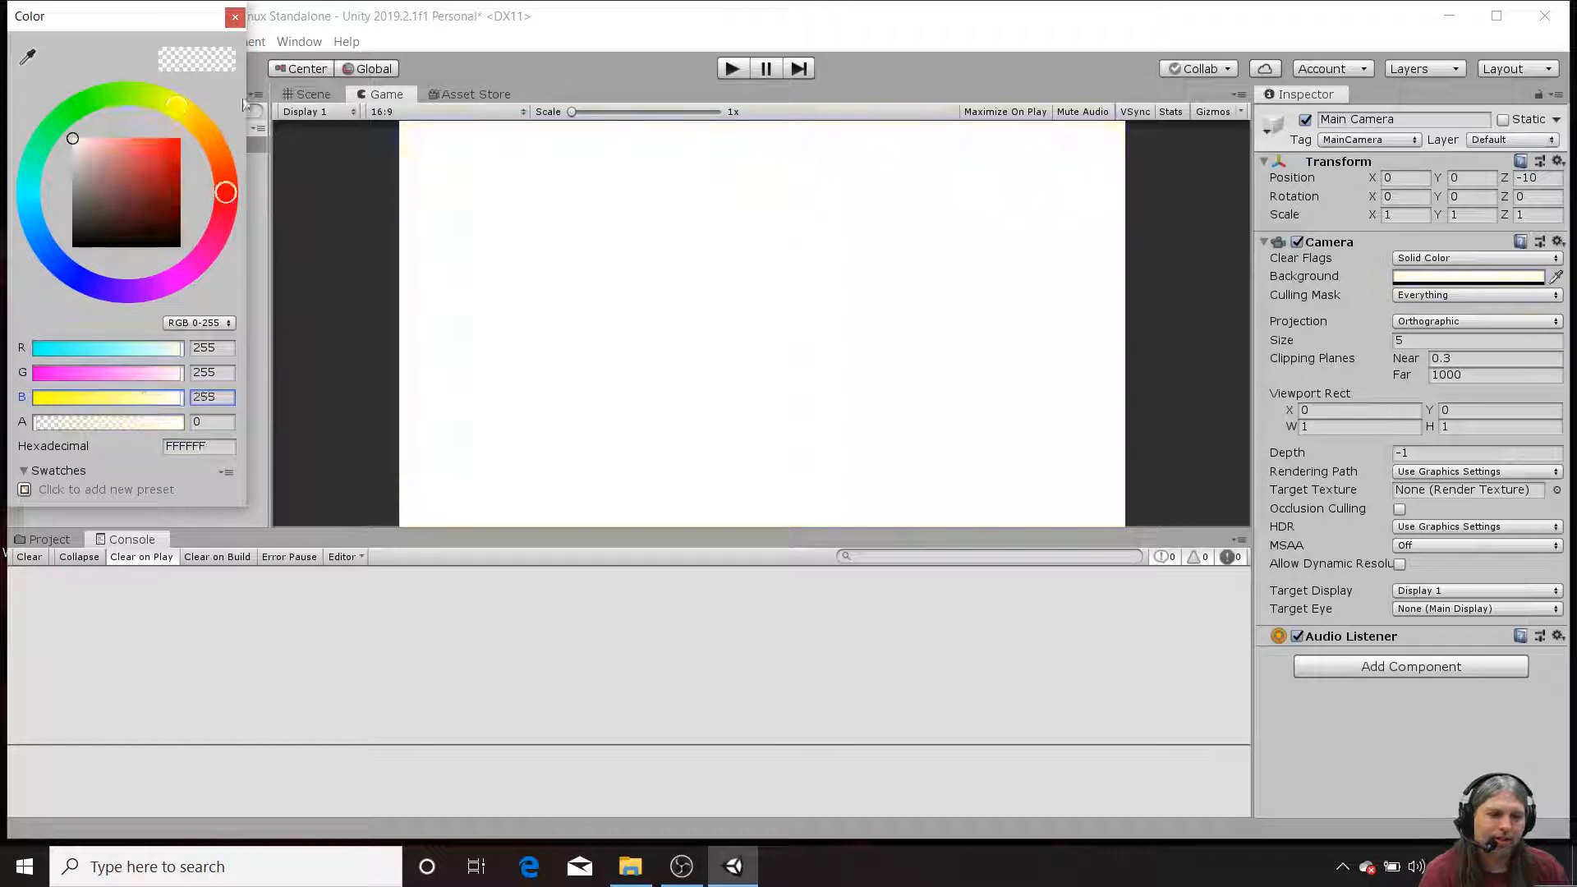
{"action": "left_click", "coordinate": [235, 16]}
Step: Import the mountain_flora_01a_al1, cone_top_snow_01a_al1 and exit sign images from the alpine_landscape_png folder into the project's Assets
{"action": "left_click", "coordinate": [630, 867]}
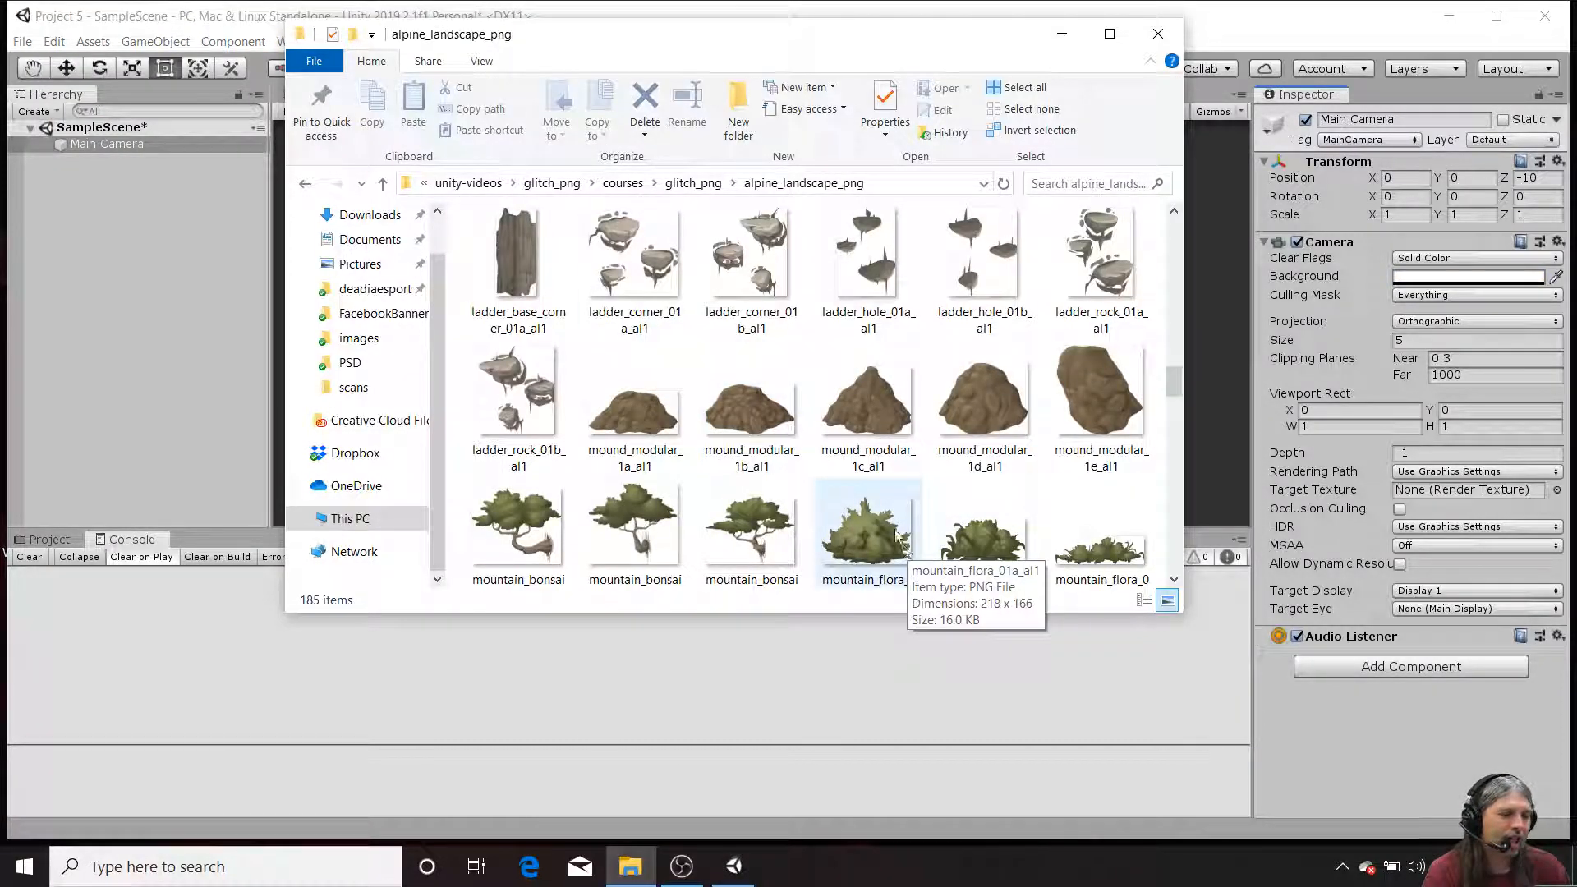
{"action": "left_click_drag", "start_coordinate": [867, 530], "coordinate": [45, 549]}
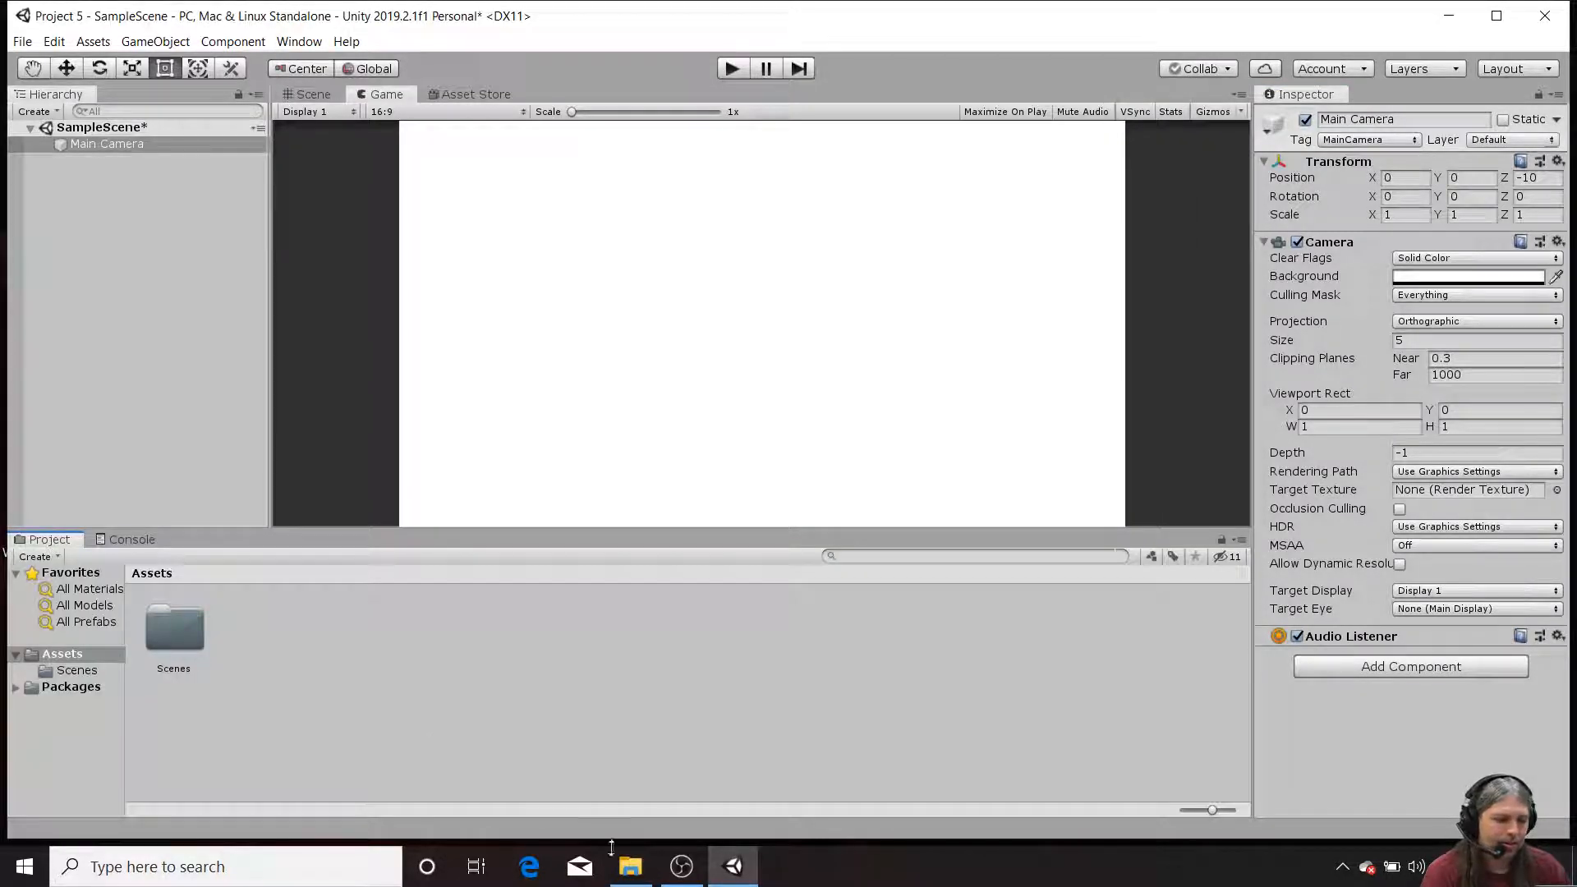
{"action": "left_click", "coordinate": [630, 866]}
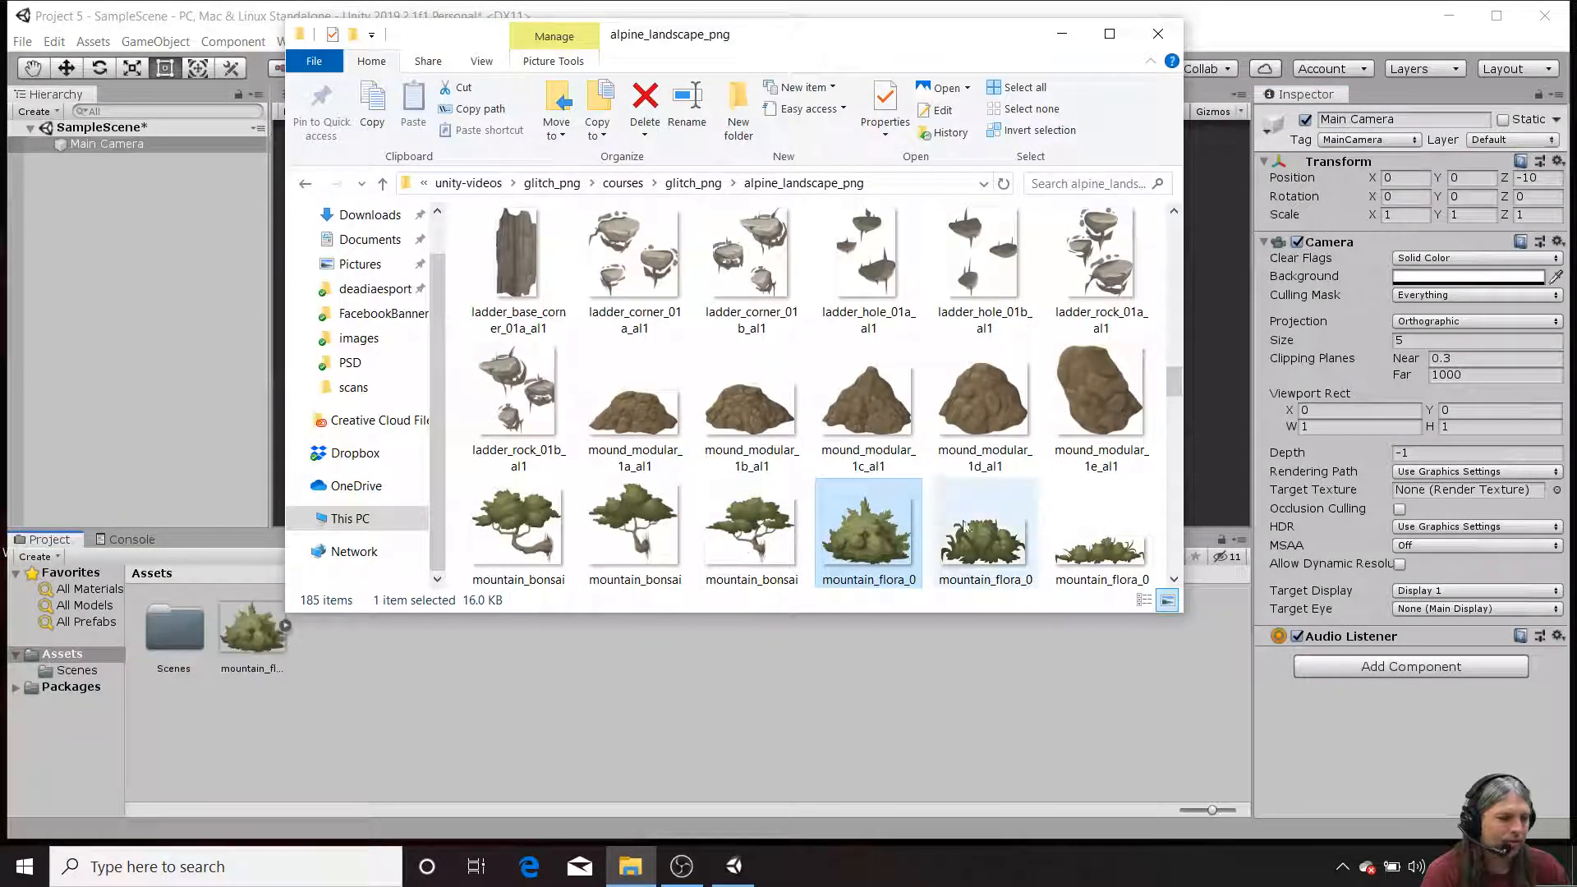
{"action": "scroll", "coordinate": [903, 493], "scroll_direction": "up", "scroll_amount": 5}
{"action": "left_click_drag", "start_coordinate": [632, 394], "coordinate": [521, 654]}
{"action": "left_click_drag", "start_coordinate": [764, 271], "coordinate": [567, 695]}
{"action": "scroll", "coordinate": [943, 431], "scroll_direction": "down", "scroll_amount": 3}
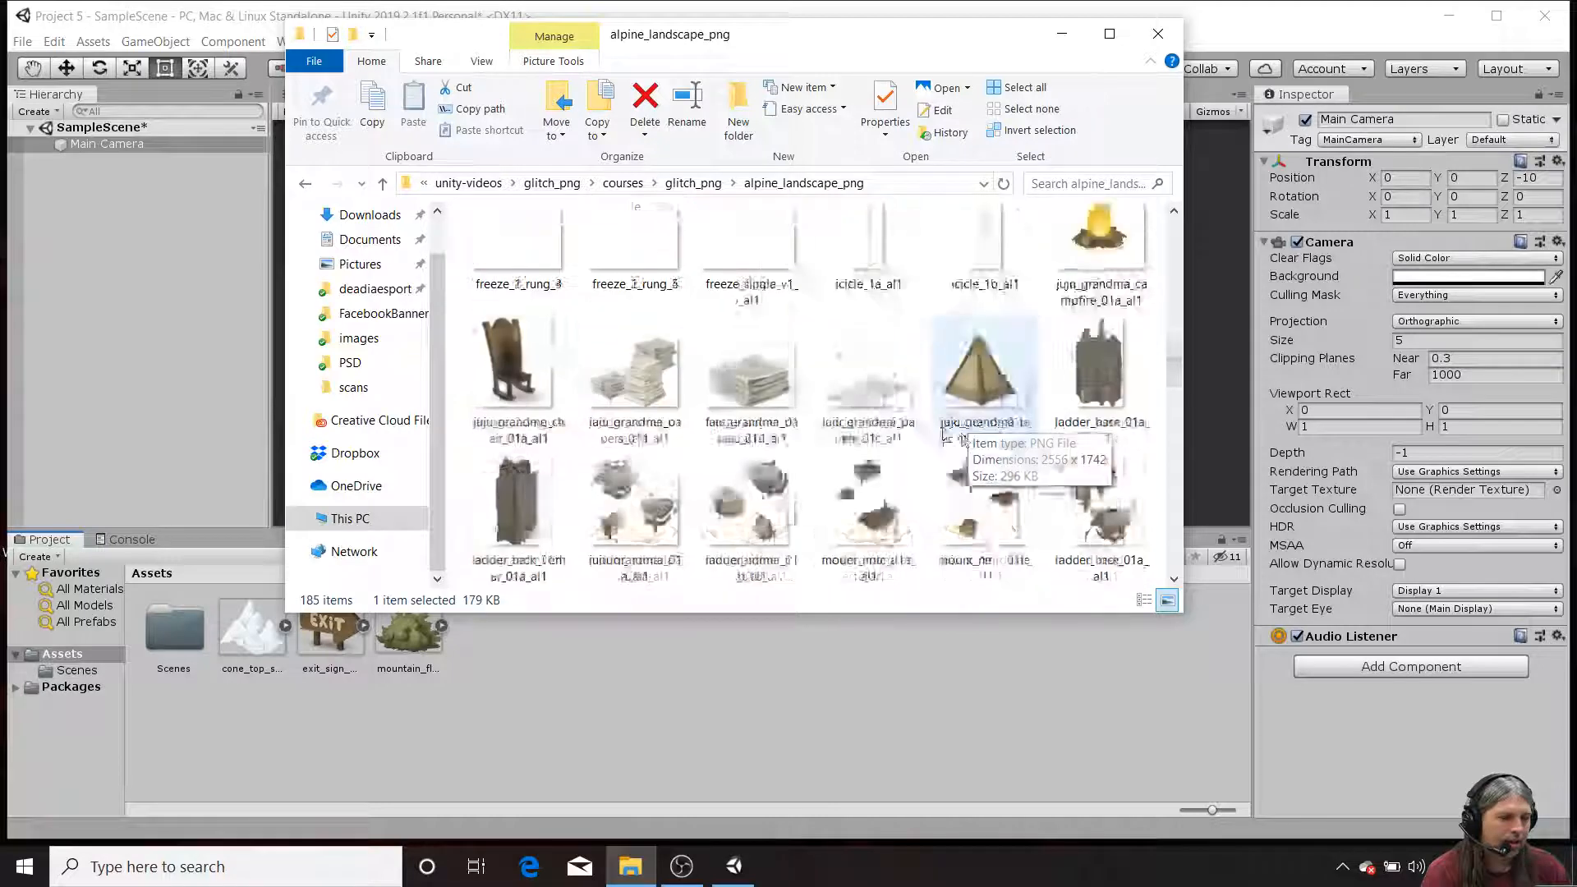
{"action": "scroll", "coordinate": [943, 431], "scroll_direction": "down", "scroll_amount": 15}
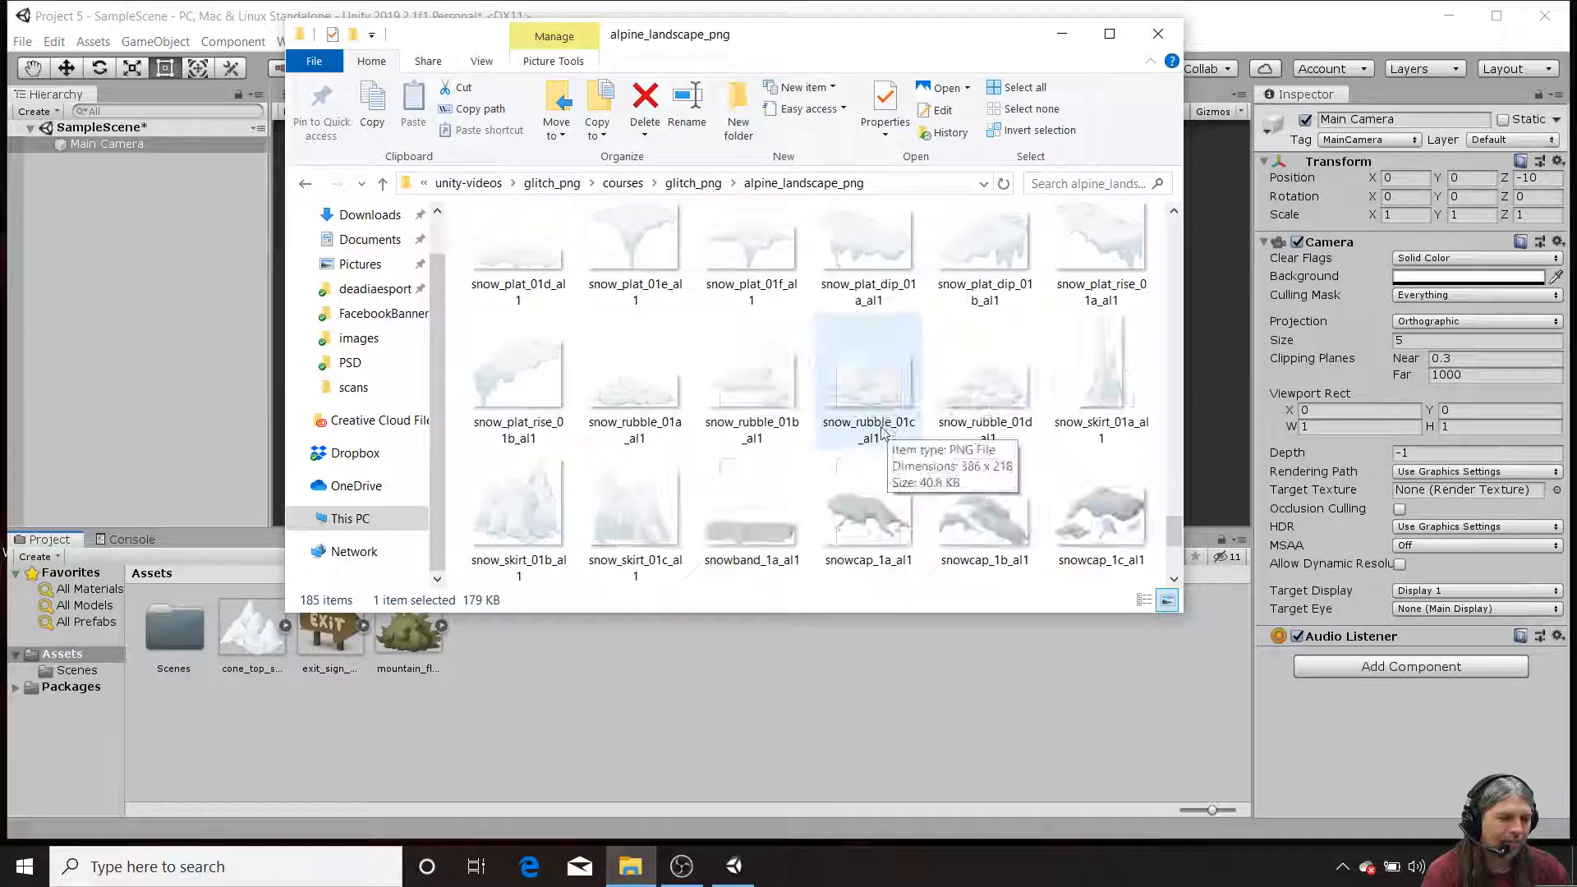
{"action": "scroll", "coordinate": [883, 431], "scroll_direction": "down", "scroll_amount": 3}
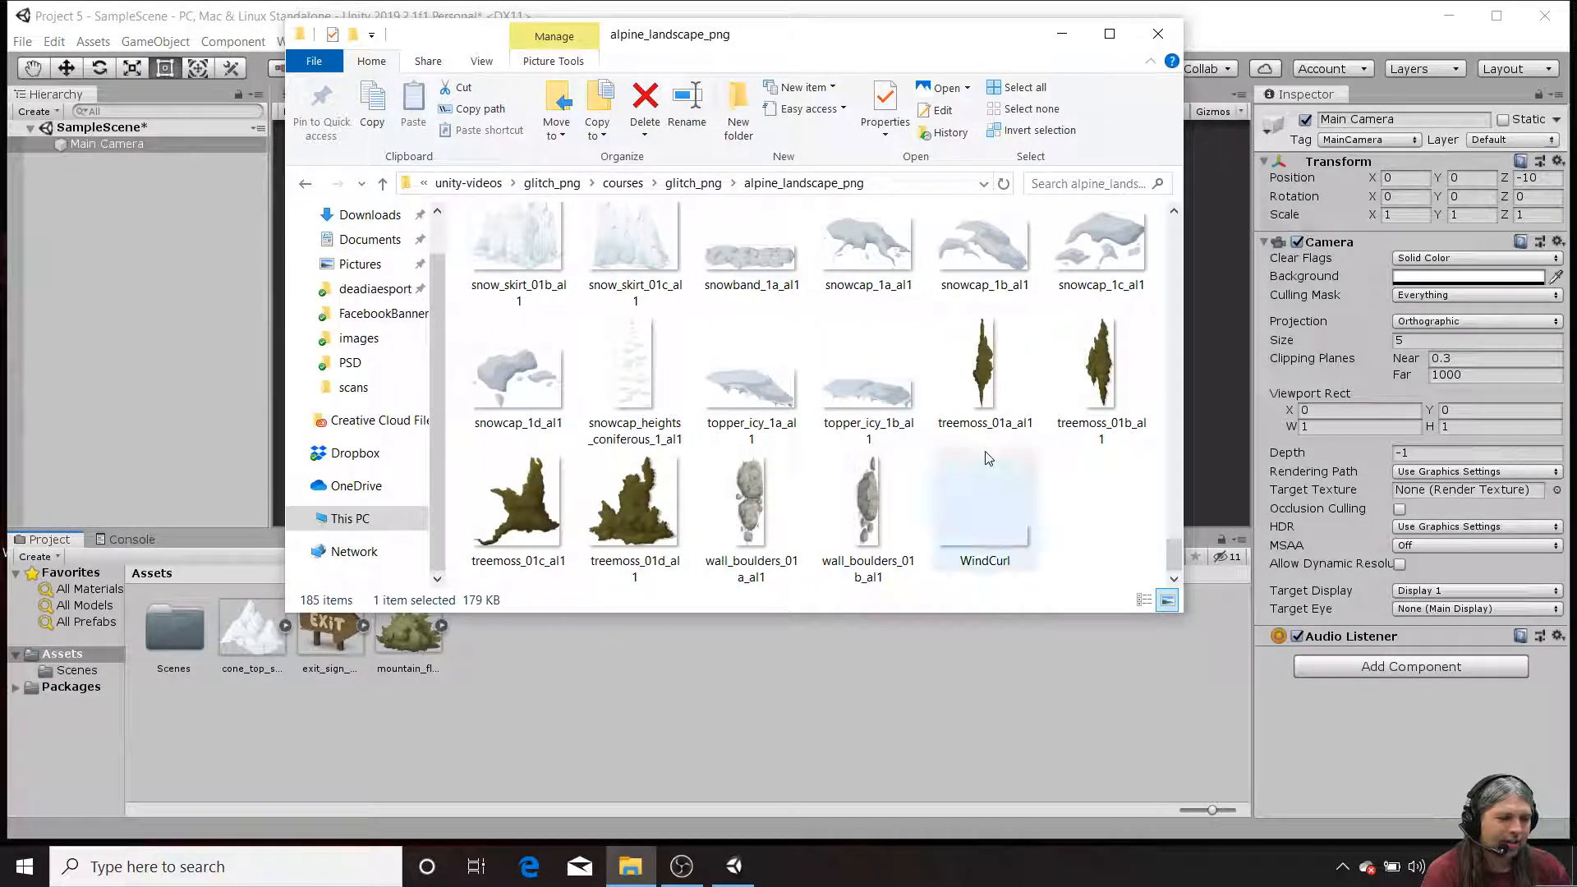
{"action": "left_click", "coordinate": [363, 135]}
Step: Place the mountain_flora_01a_al1 bush in the camera frame's lower-left corner in the Scene view, widened to an X scale of about 1.78
{"action": "left_click", "coordinate": [327, 95]}
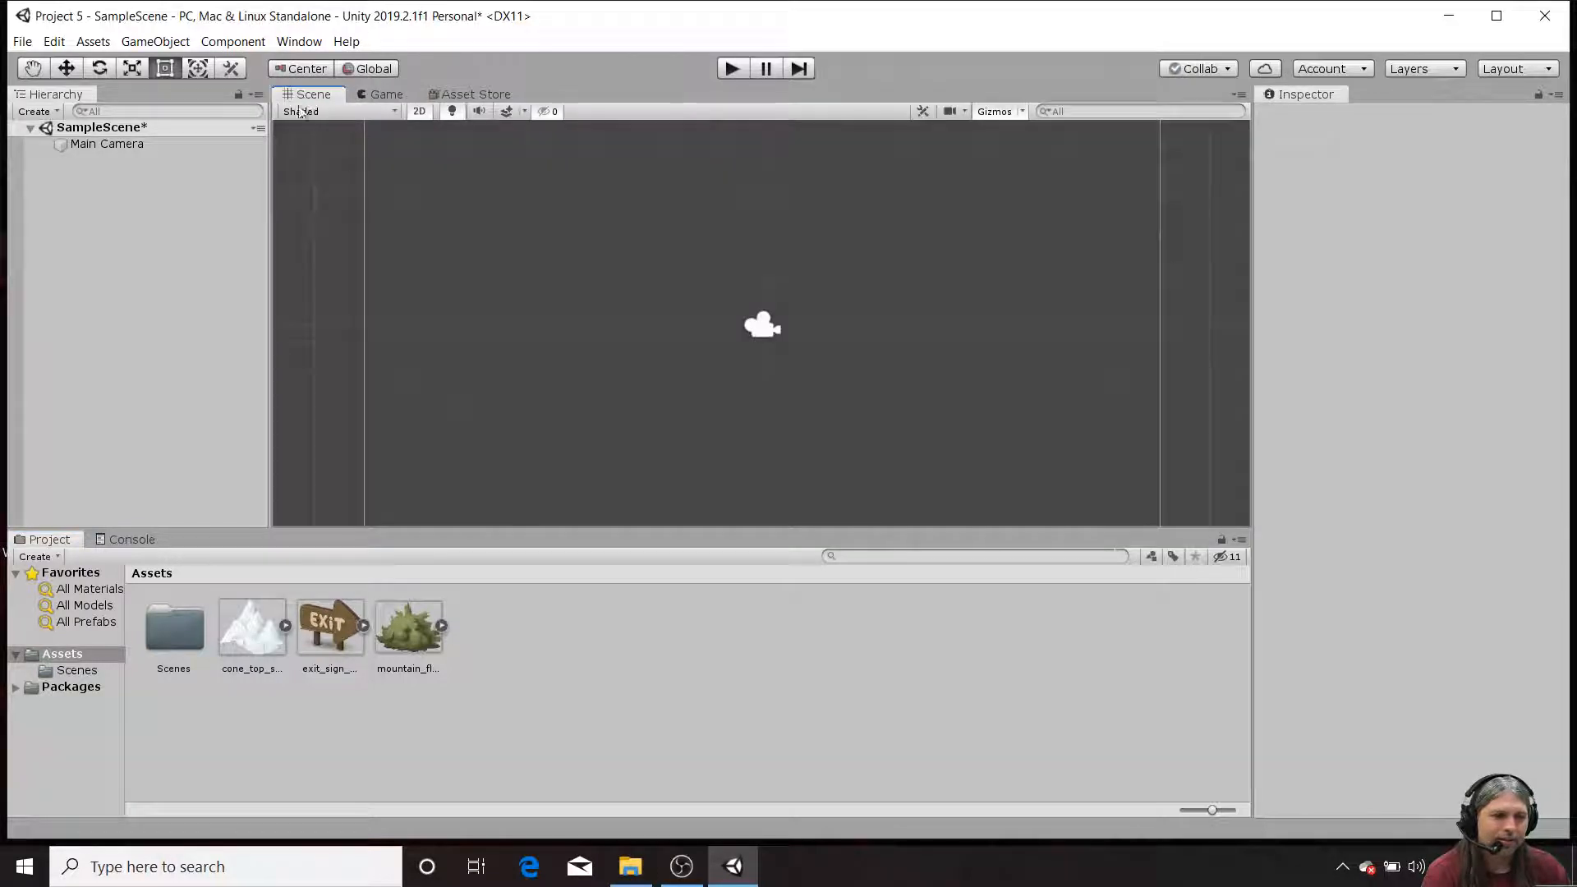
{"action": "scroll", "coordinate": [524, 288], "scroll_direction": "down", "scroll_amount": 5}
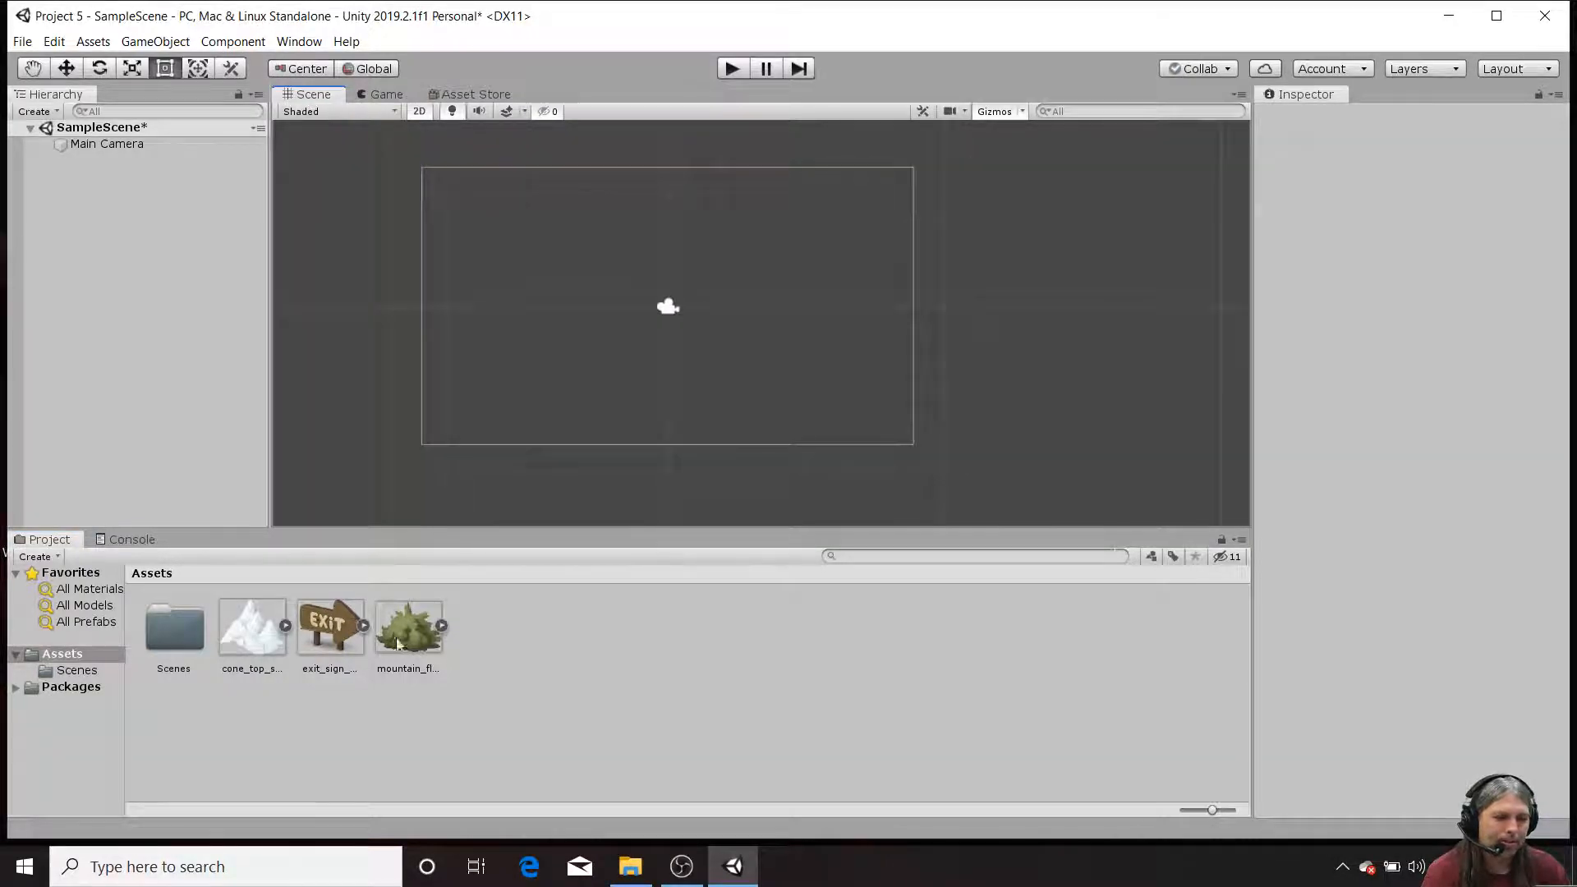
{"action": "left_click_drag", "start_coordinate": [396, 644], "coordinate": [517, 428]}
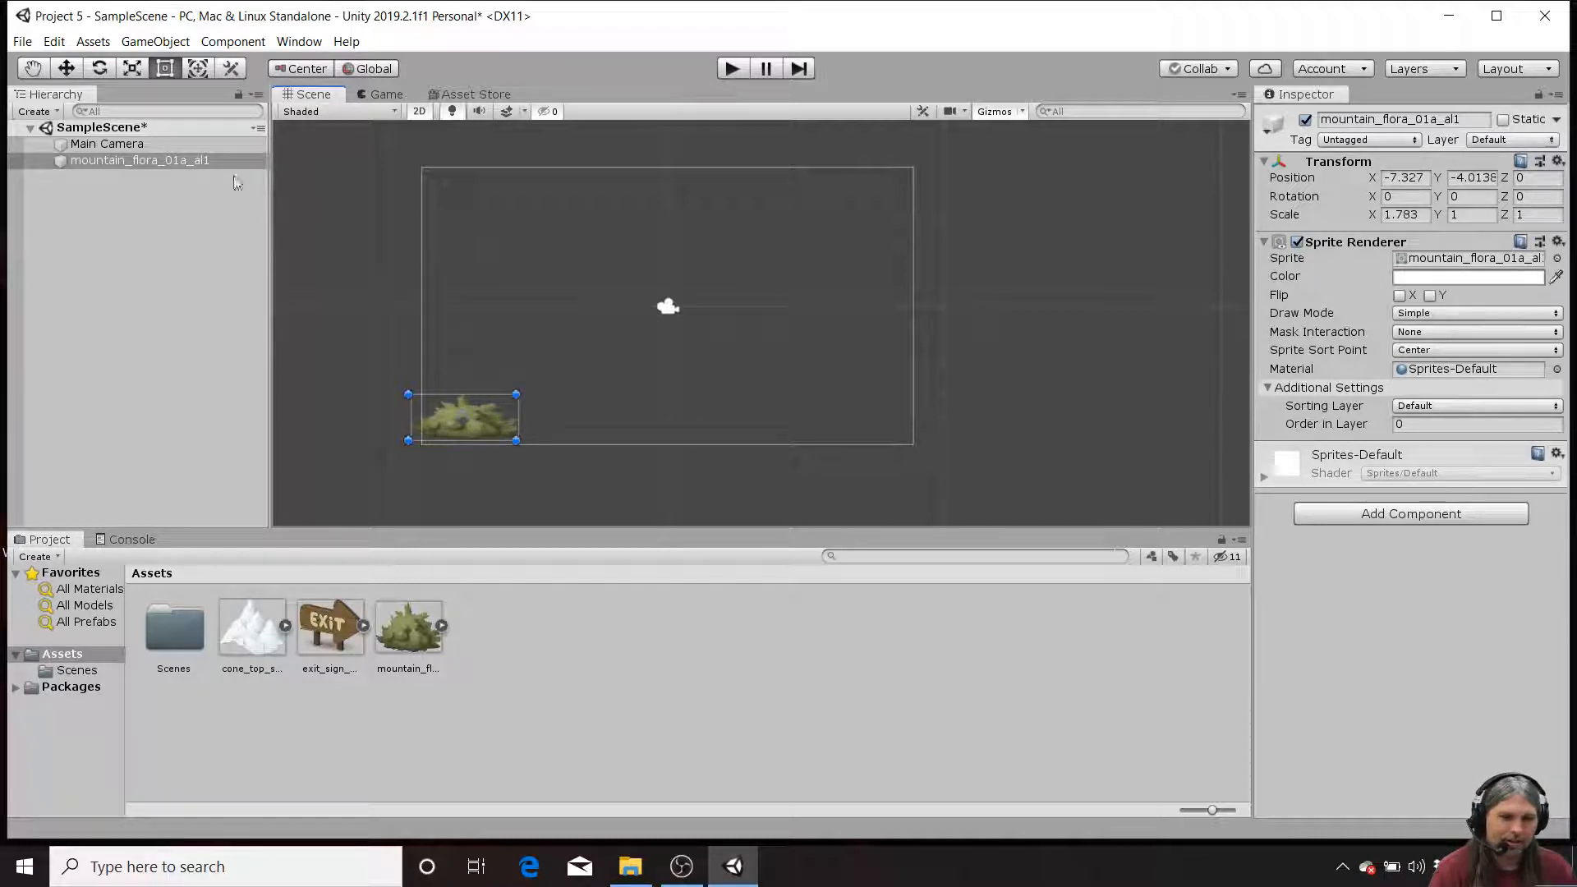
Step: Duplicate the bush twice, placing a smaller copy beside it and a taller copy beyond that along the camera frame's lower edge
{"action": "left_click", "coordinate": [206, 162]}
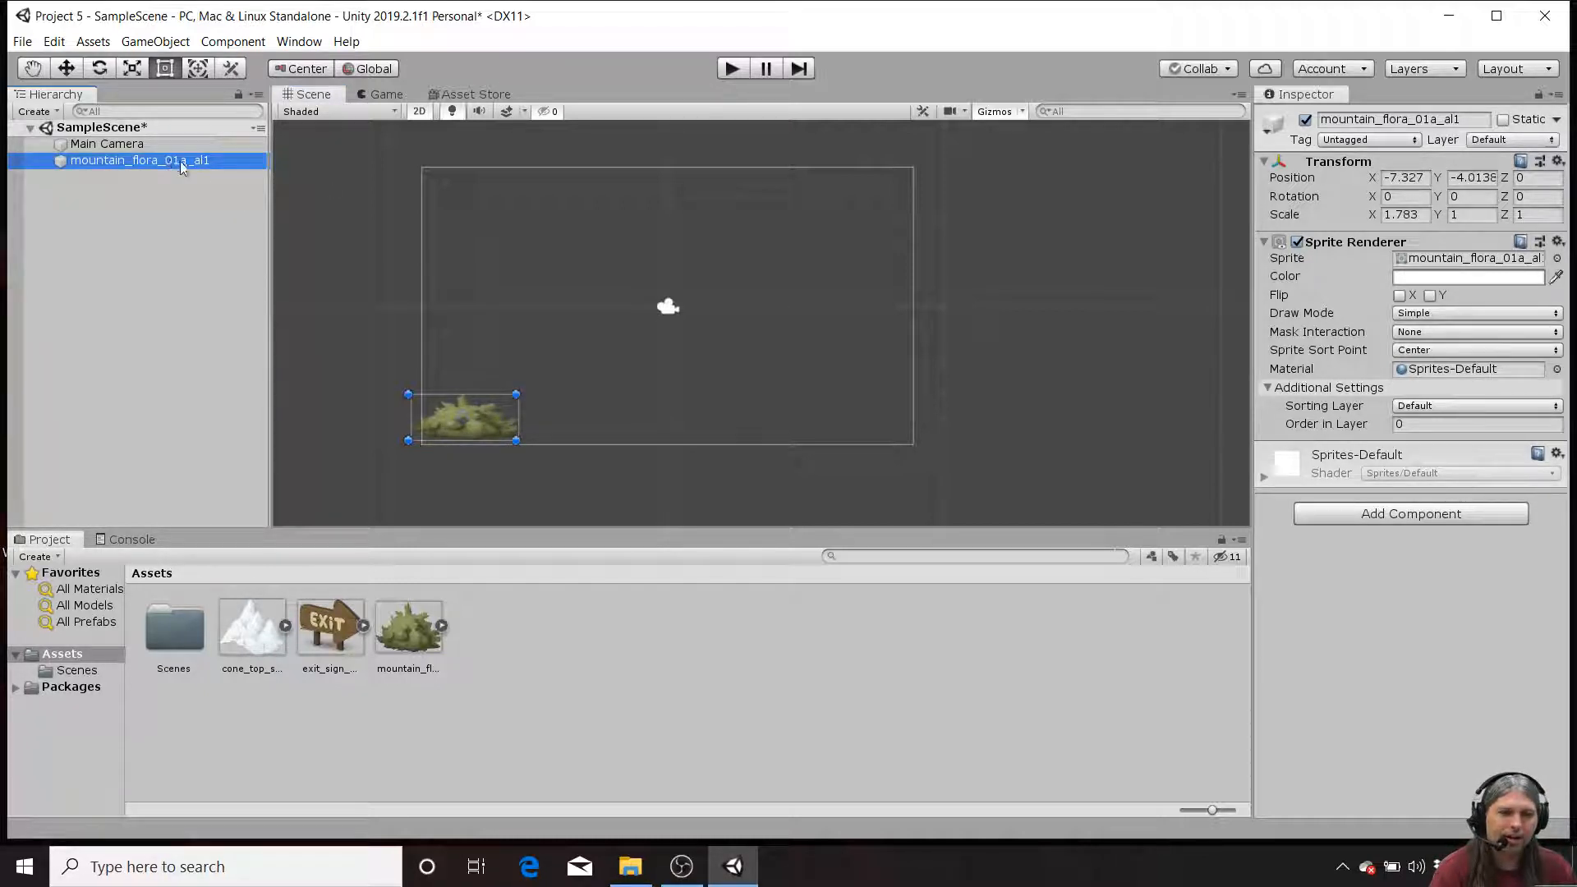
{"action": "key", "text": "ctrl+d"}
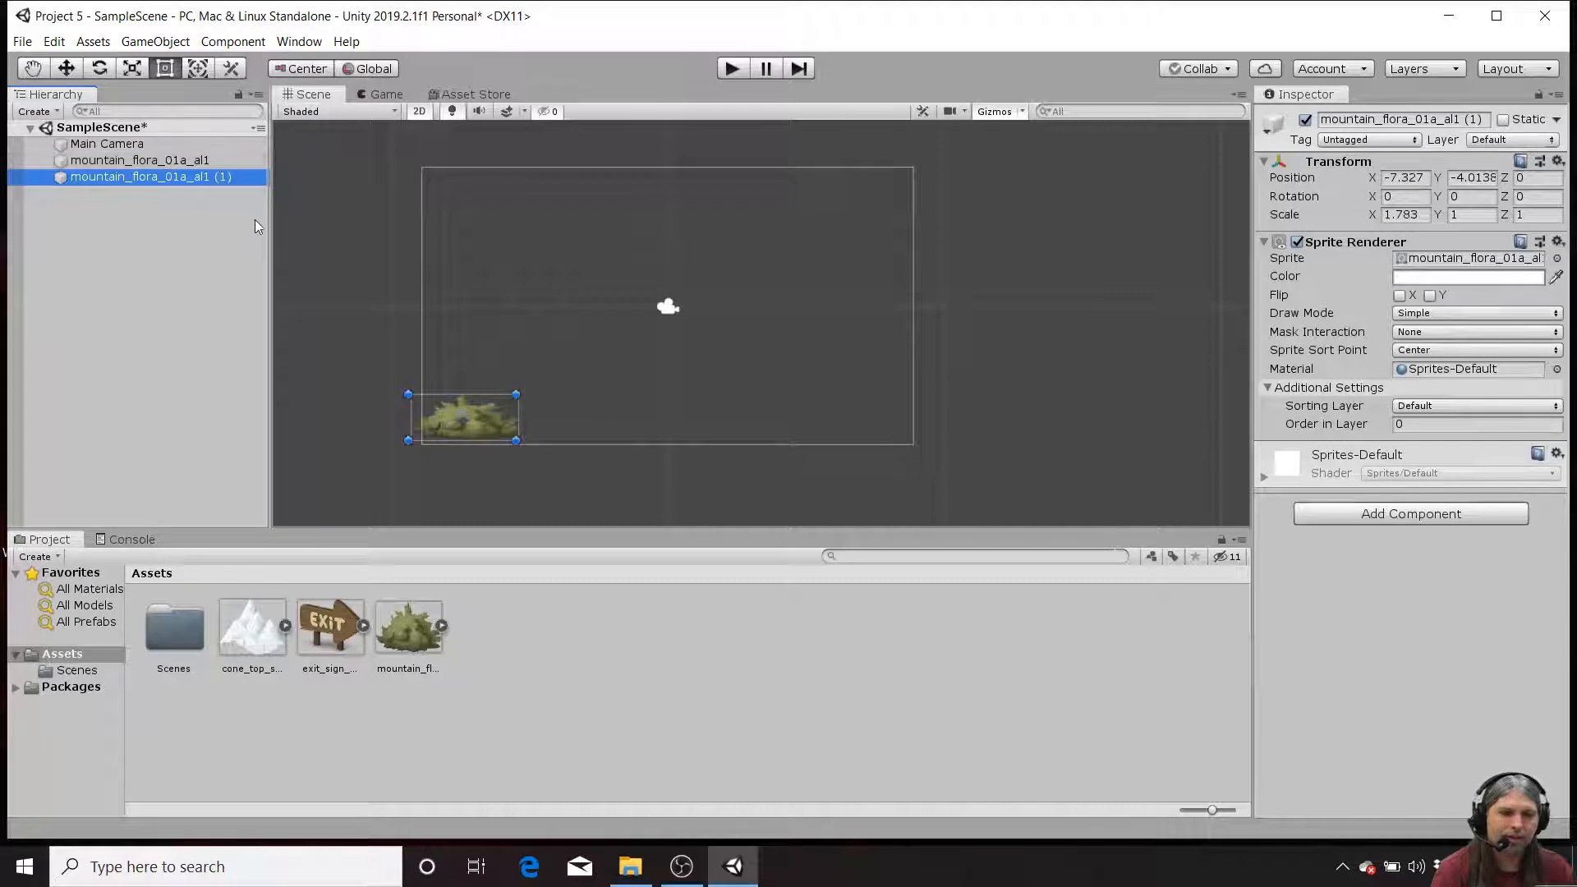
{"action": "left_click_drag", "start_coordinate": [492, 424], "coordinate": [567, 422]}
{"action": "left_click", "coordinate": [218, 181]}
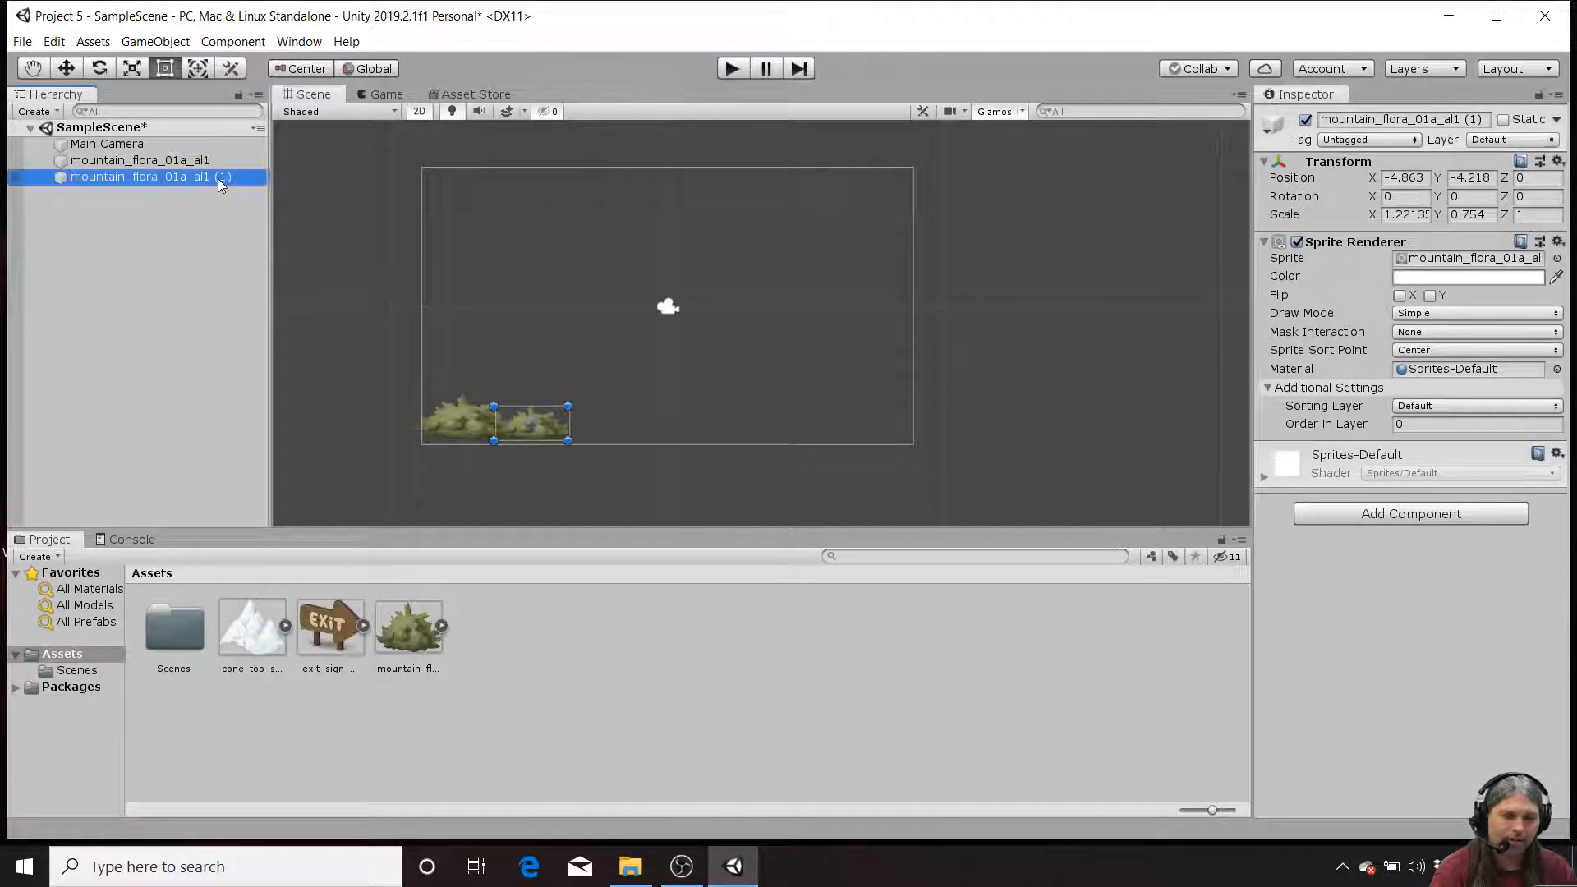
{"action": "key", "text": "ctrl+d"}
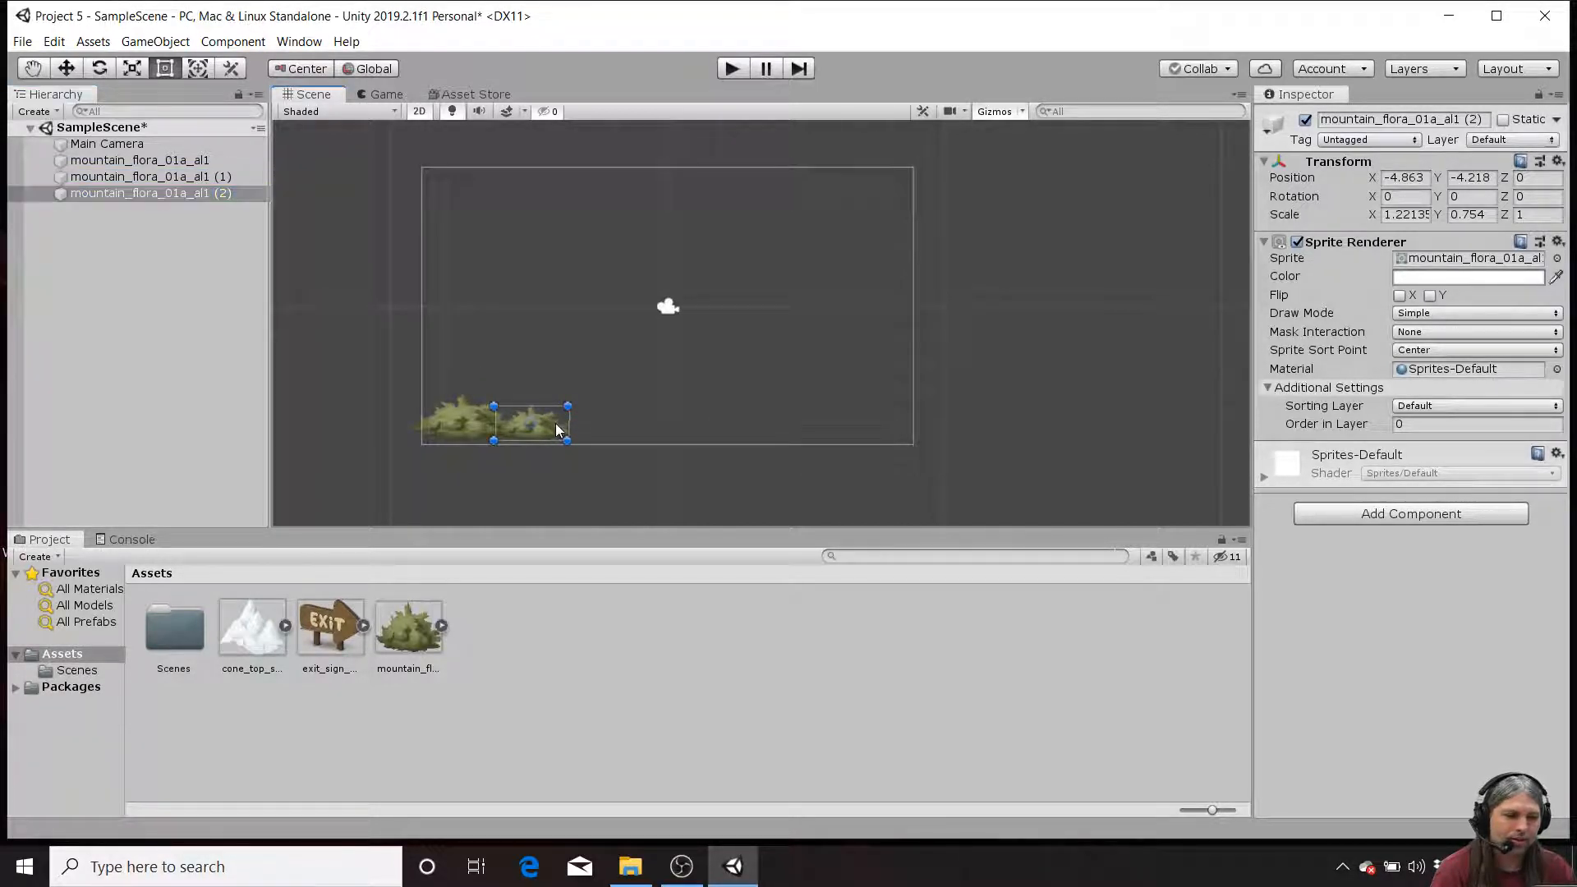
{"action": "left_click_drag", "start_coordinate": [529, 423], "coordinate": [636, 382]}
Step: Duplicate the three bushes together and place the copies directly to their right along the frame's lower edge
{"action": "left_click", "coordinate": [189, 177]}
{"action": "left_click", "coordinate": [165, 161]}
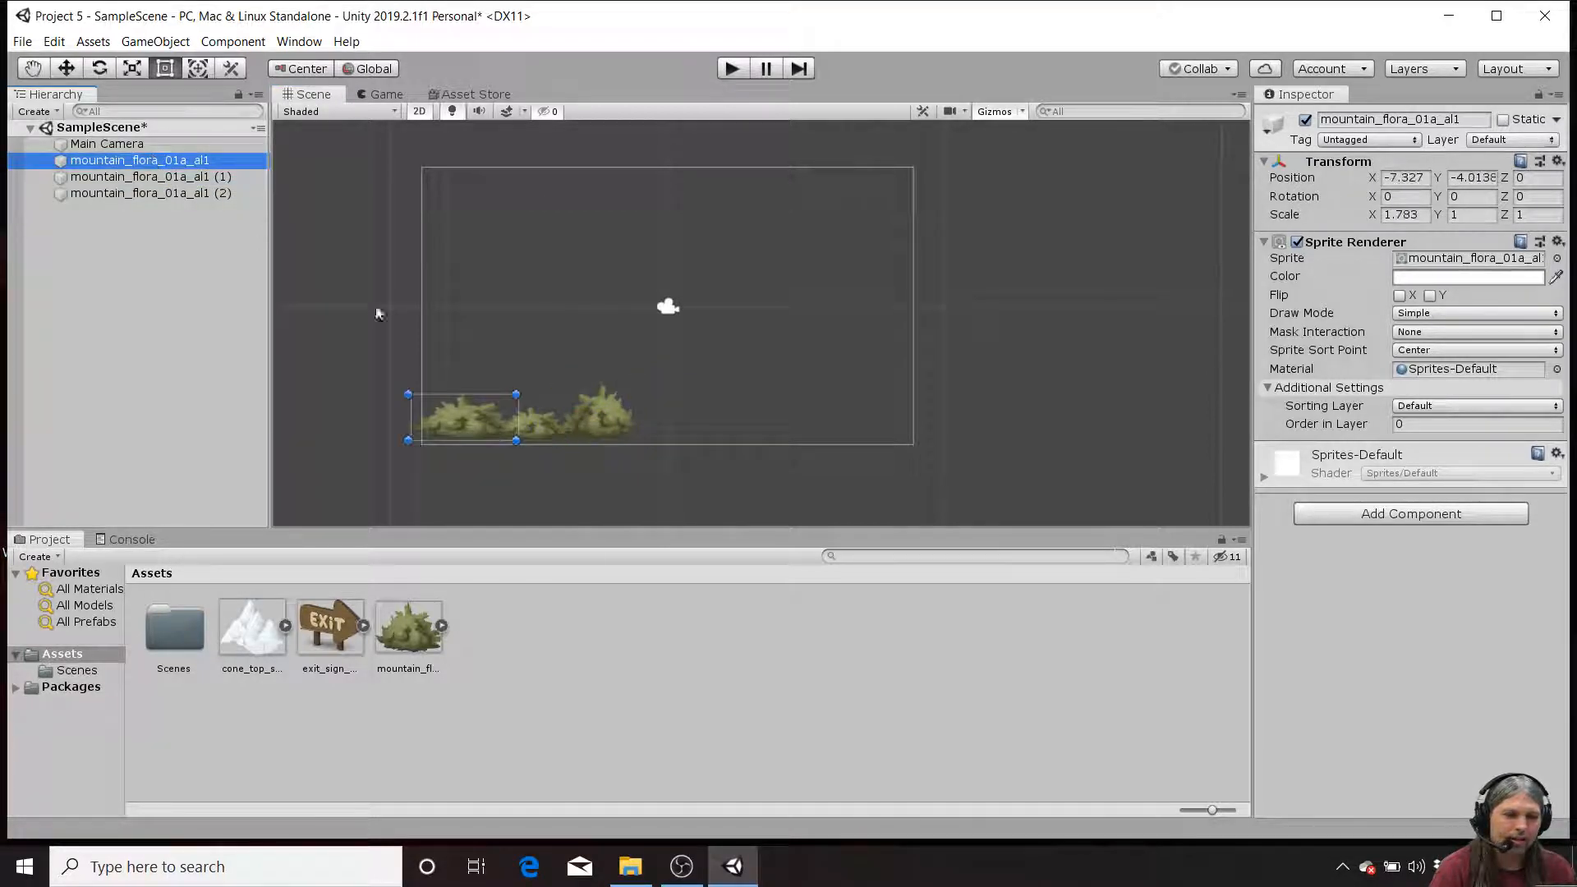
{"action": "left_click", "coordinate": [175, 192], "text": "shift"}
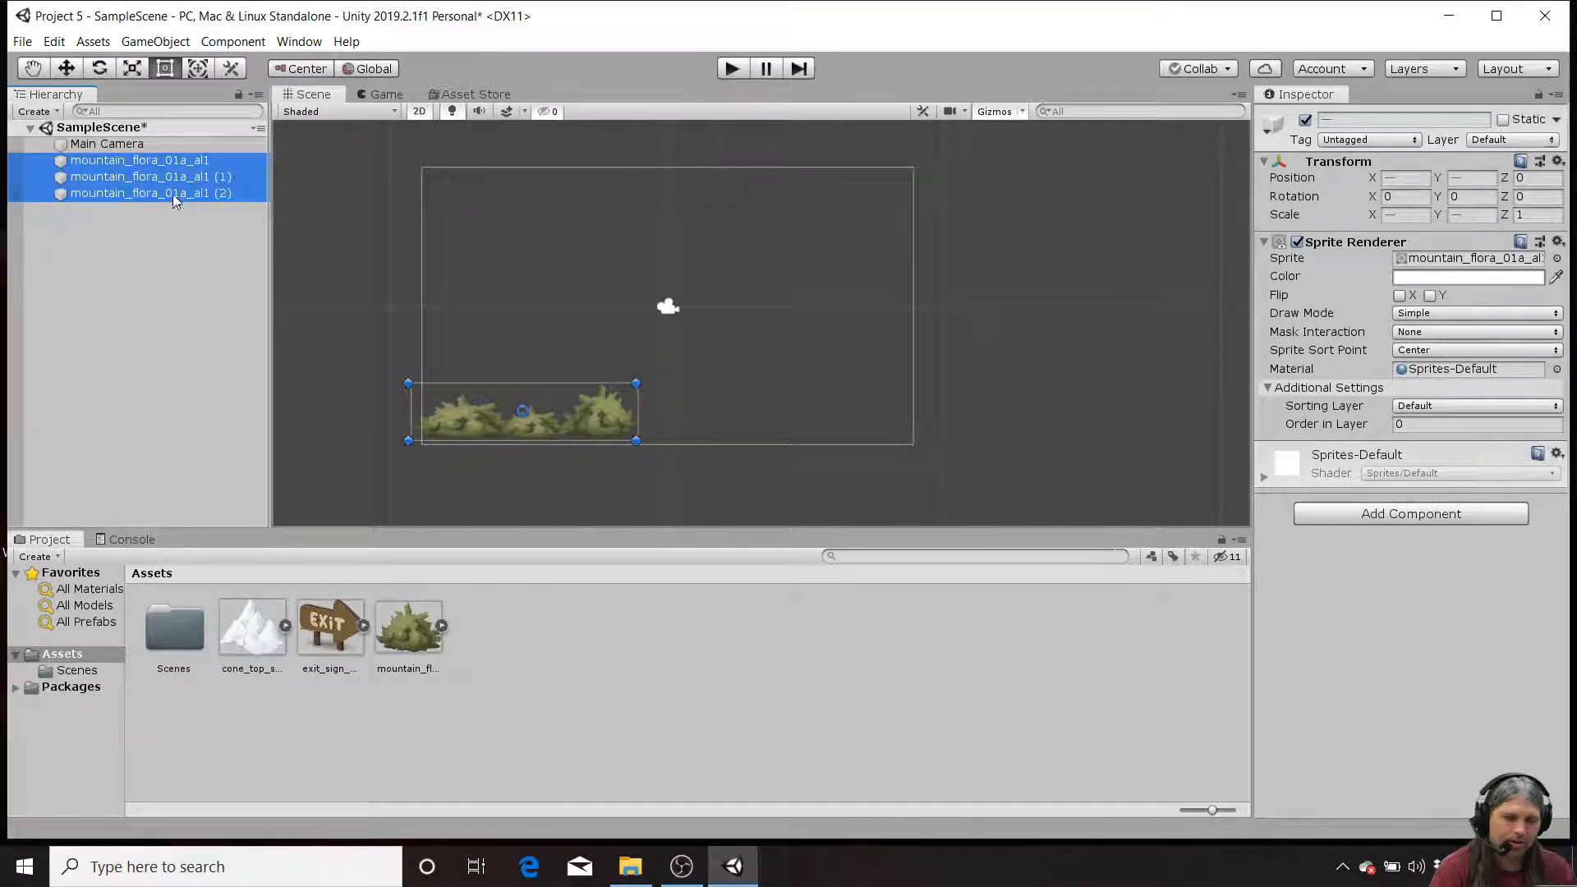
{"action": "key", "text": "ctrl+d"}
{"action": "left_click_drag", "start_coordinate": [589, 417], "coordinate": [802, 413]}
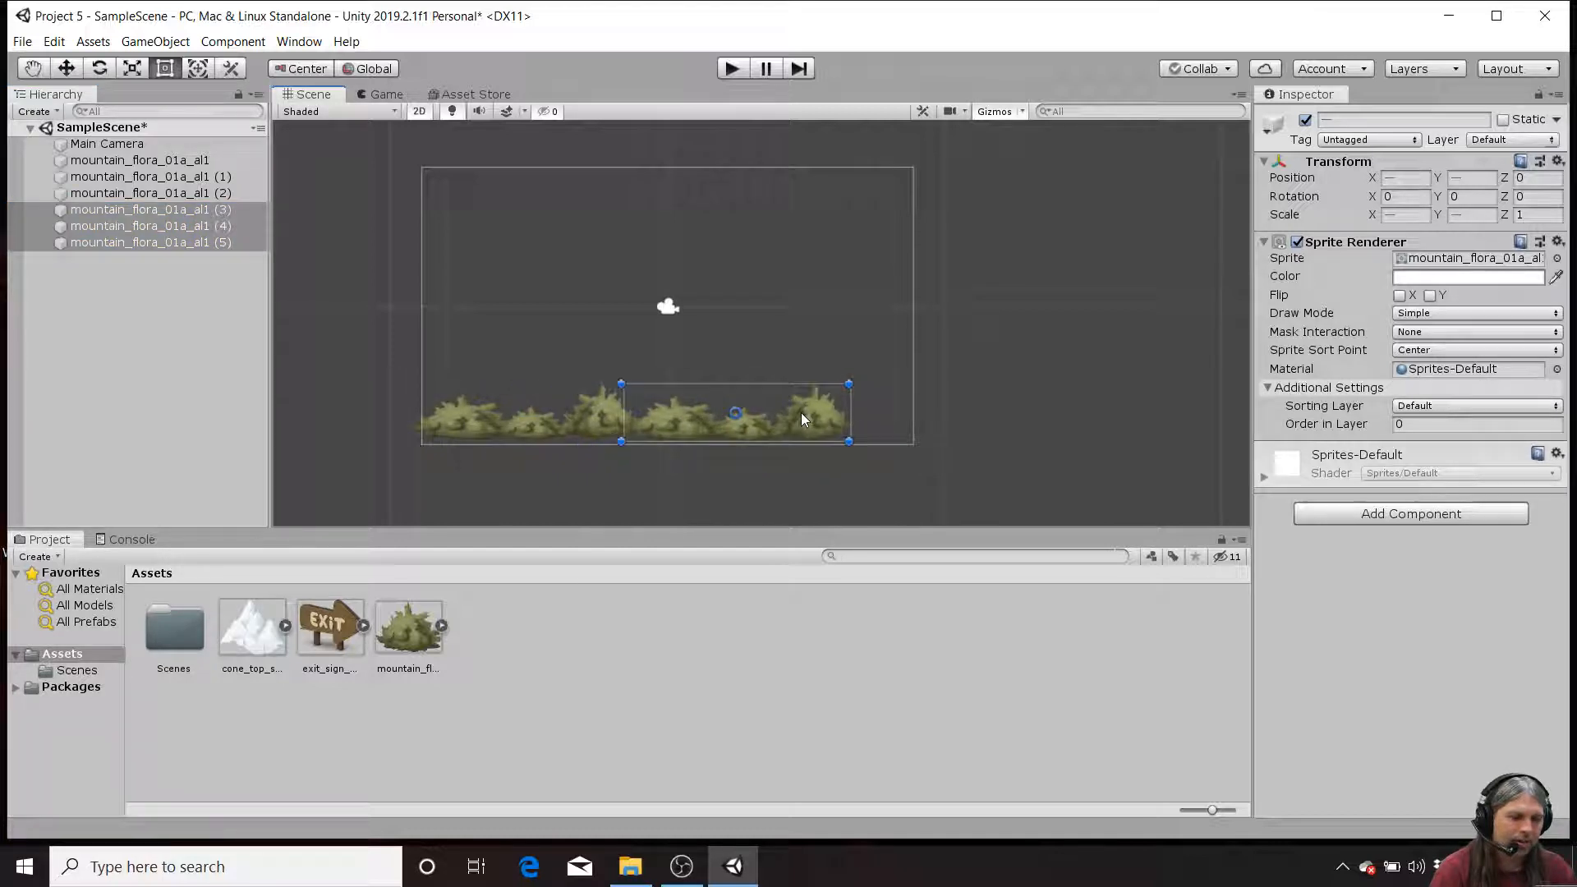
Step: Duplicate all six bushes, shift the copies right past the camera frame's edge, and preview the row in the Game view
{"action": "left_click", "coordinate": [210, 210]}
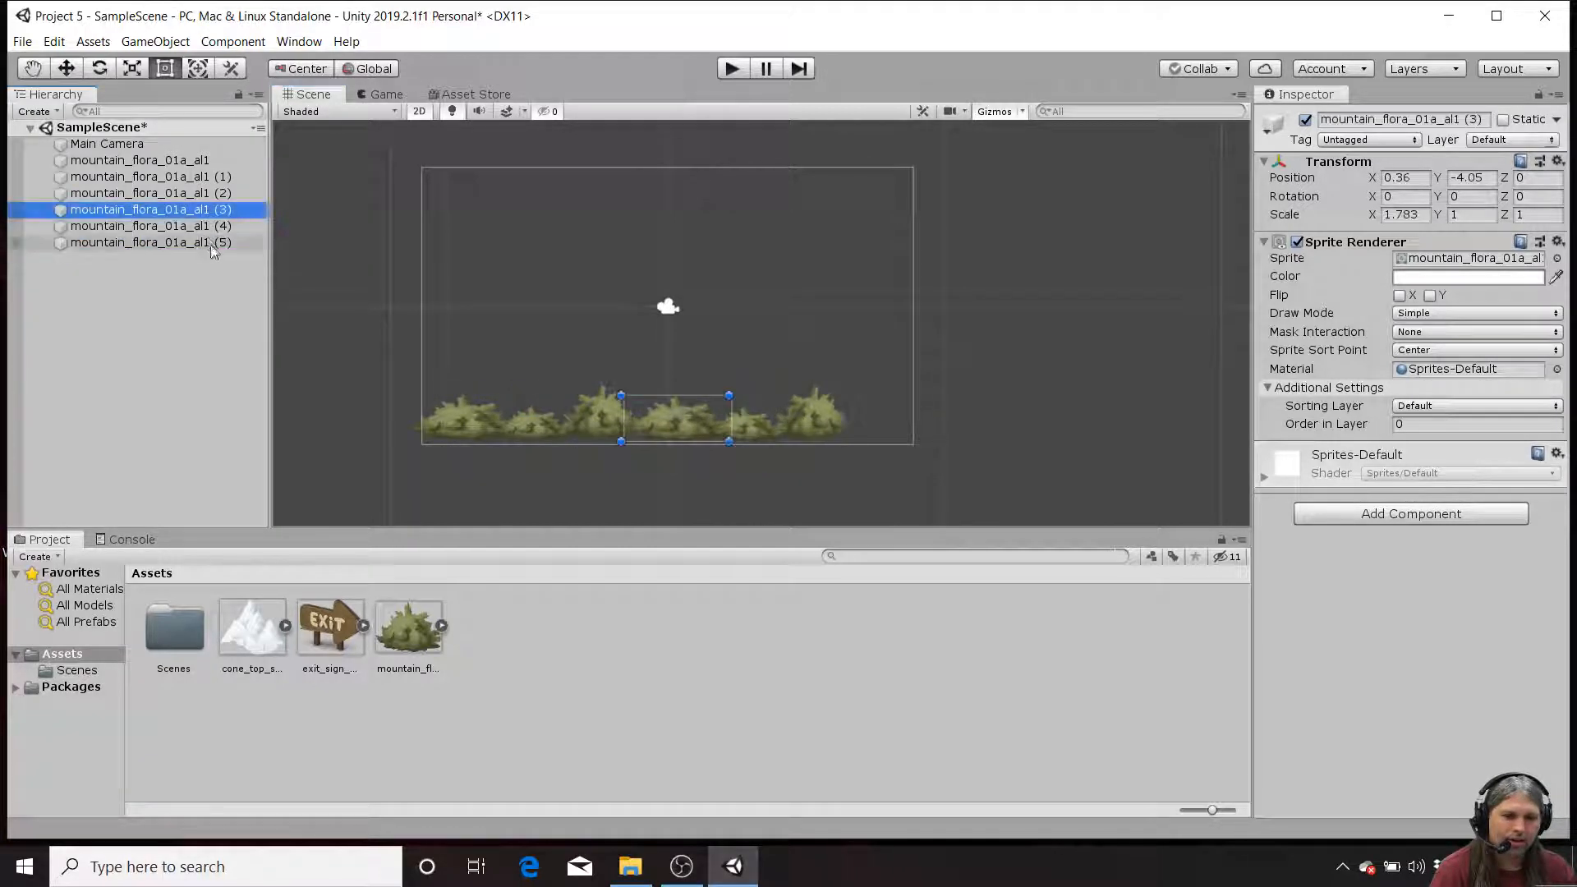
{"action": "left_click", "coordinate": [189, 161]}
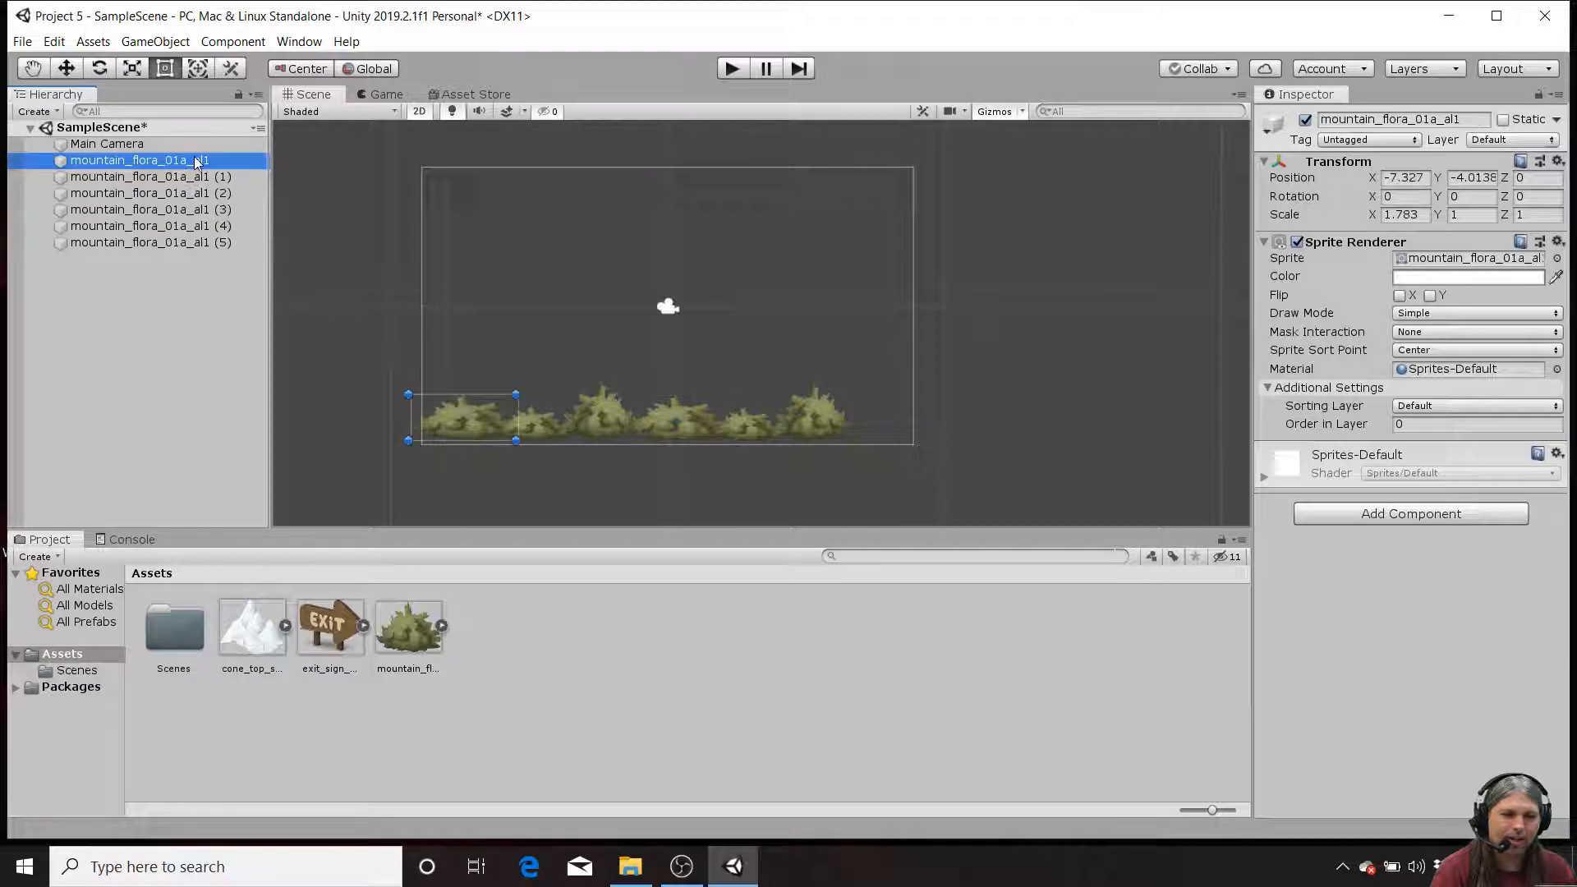
{"action": "left_click", "coordinate": [210, 244], "text": "shift"}
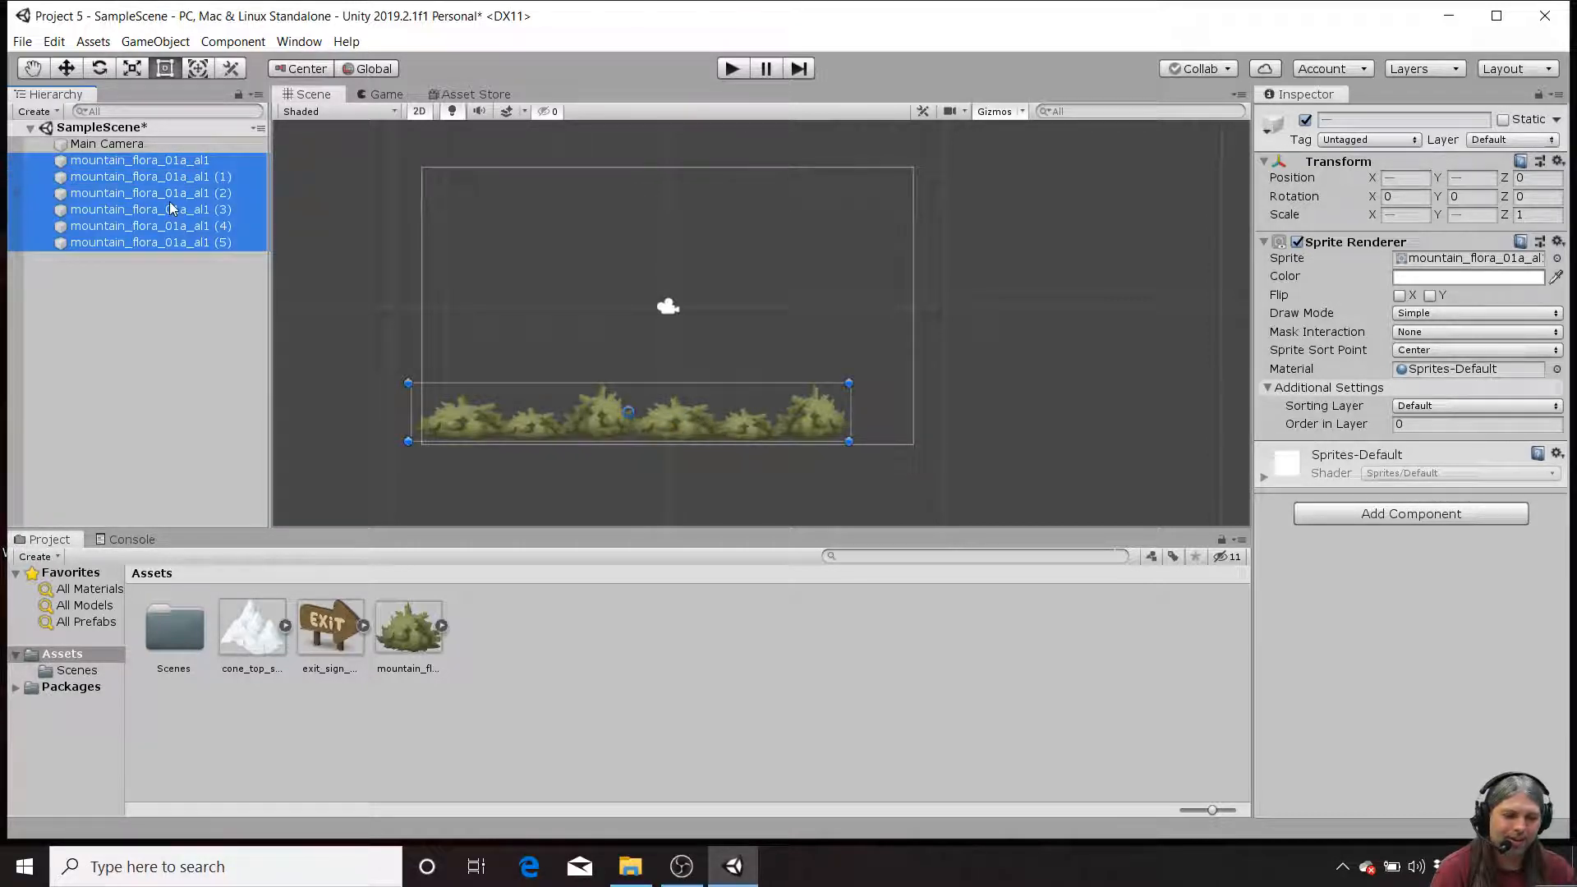
{"action": "key", "text": "ctrl+d"}
{"action": "left_click_drag", "start_coordinate": [685, 421], "coordinate": [932, 424]}
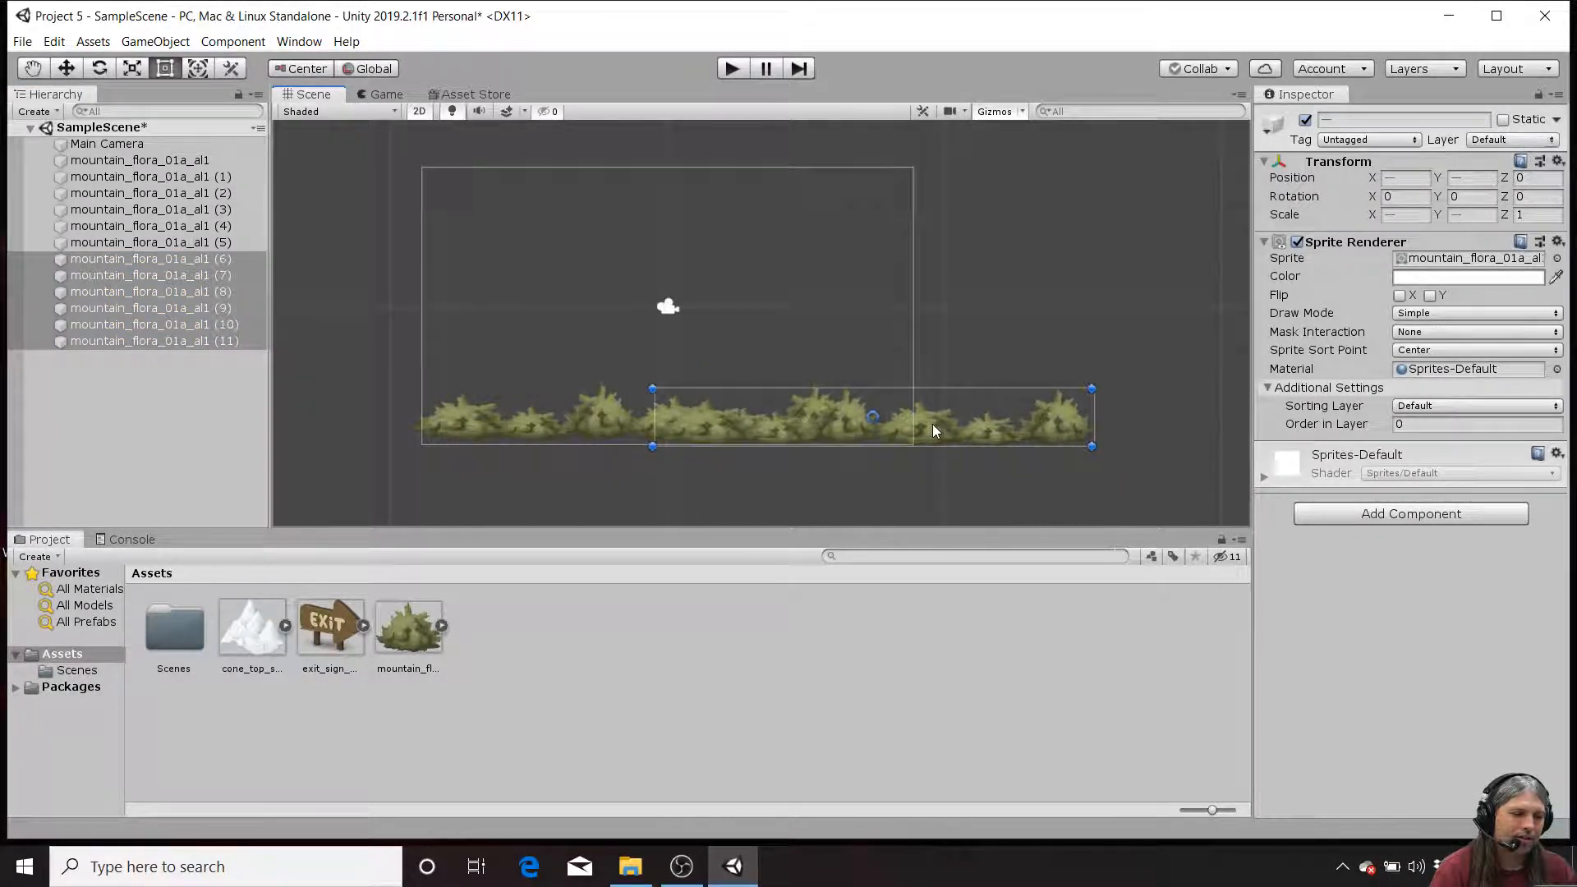
{"action": "left_click", "coordinate": [132, 414]}
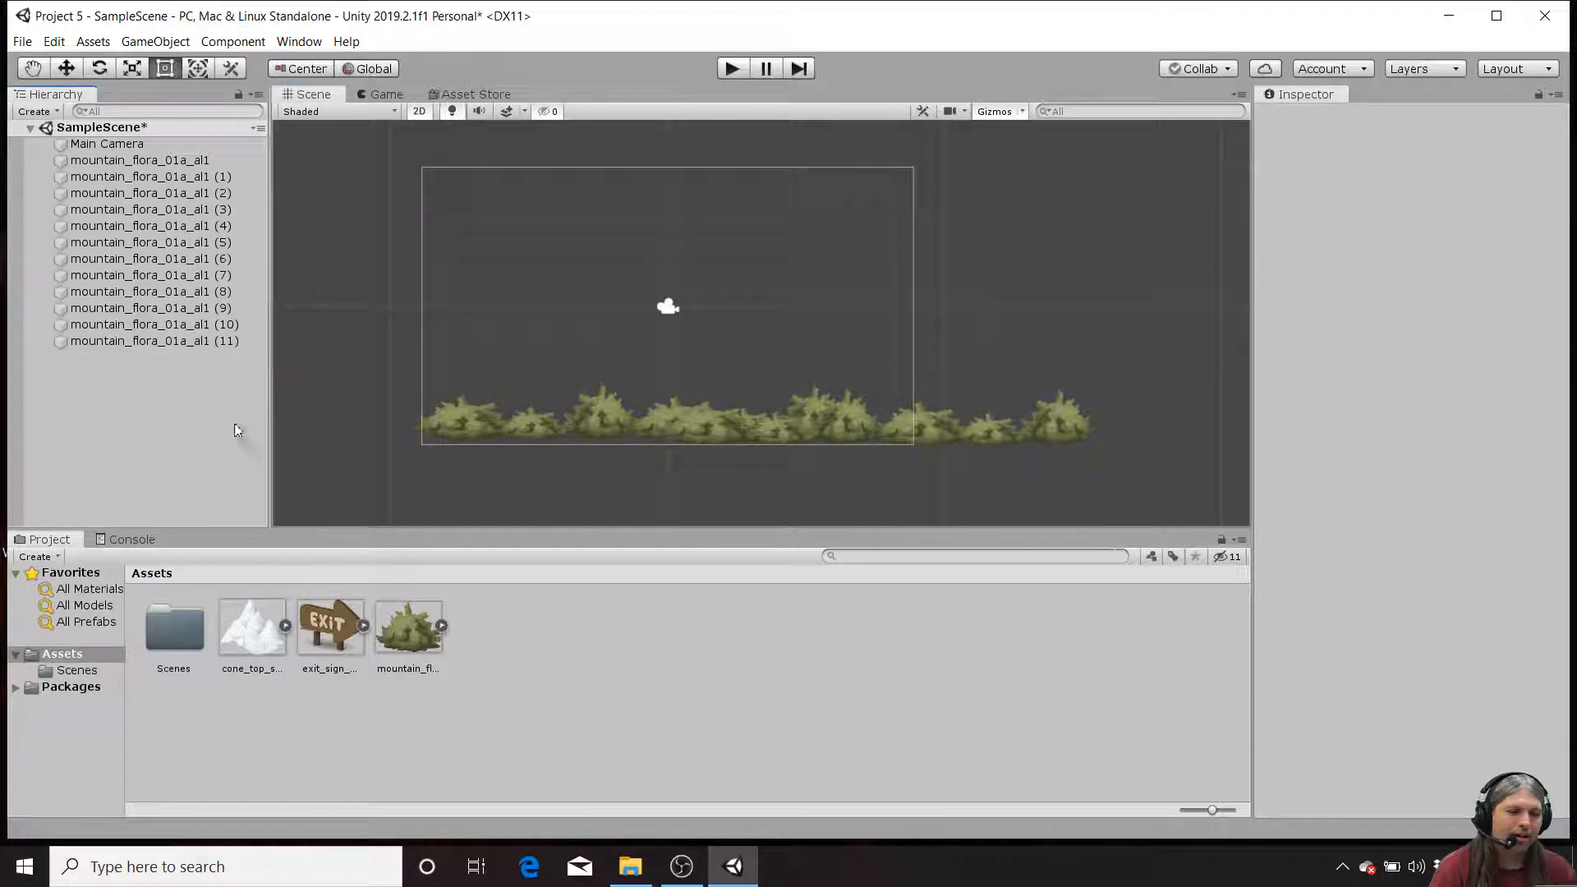
{"action": "left_click", "coordinate": [380, 95]}
{"action": "left_click", "coordinate": [311, 96]}
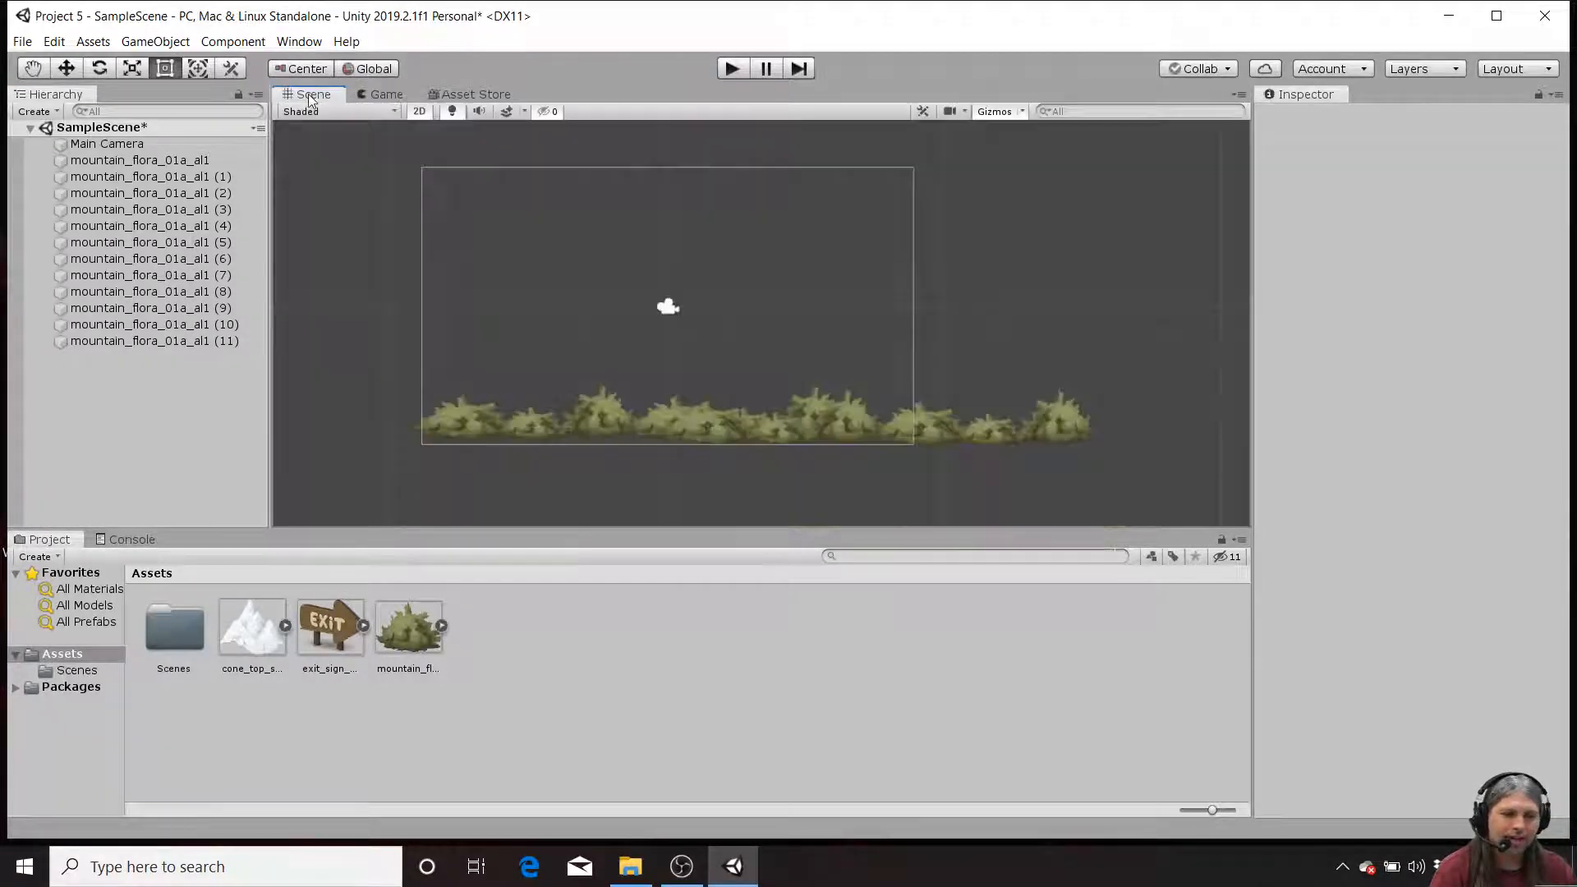
Step: Place the exit sign among the bushes near the frame's lower-right corner and set its Order in Layer to 100
{"action": "left_click_drag", "start_coordinate": [331, 626], "coordinate": [865, 411]}
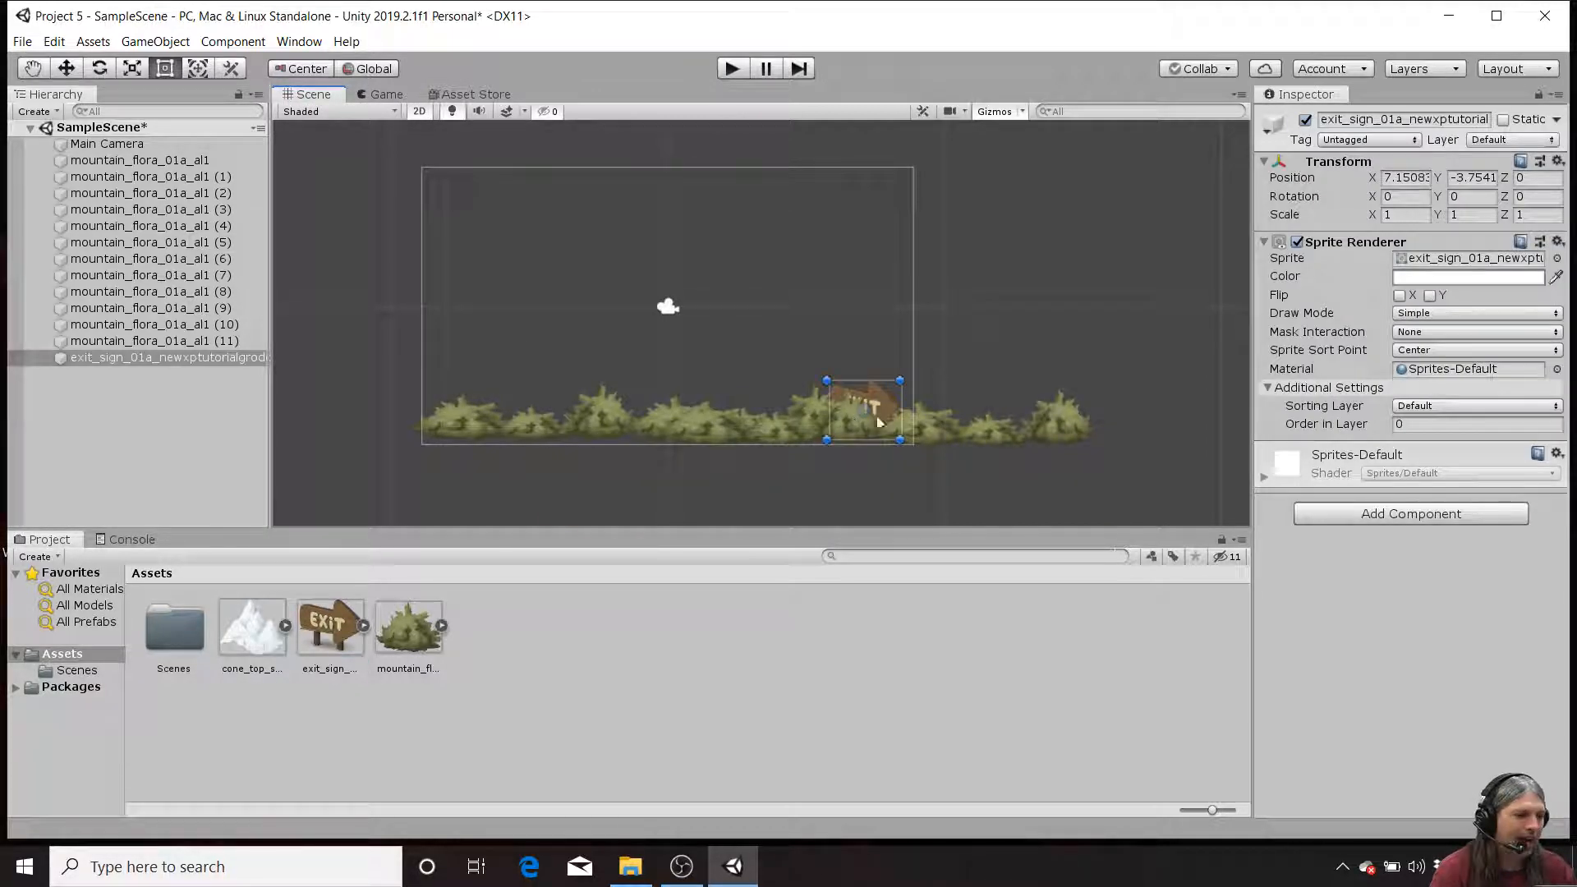
{"action": "left_click", "coordinate": [1437, 428]}
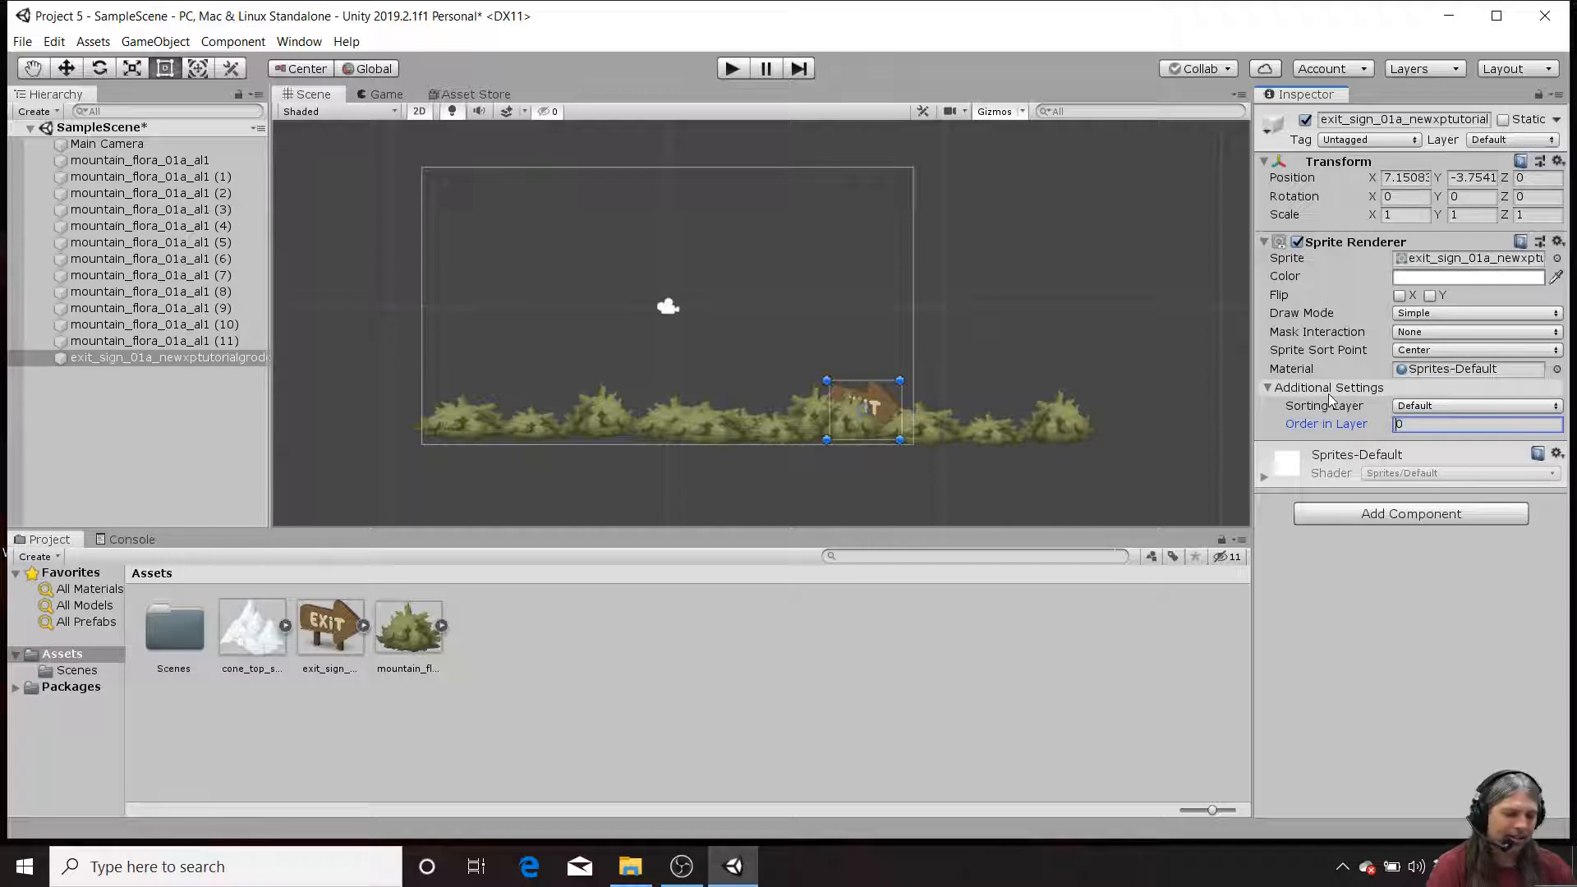
{"action": "type", "text": "100"}
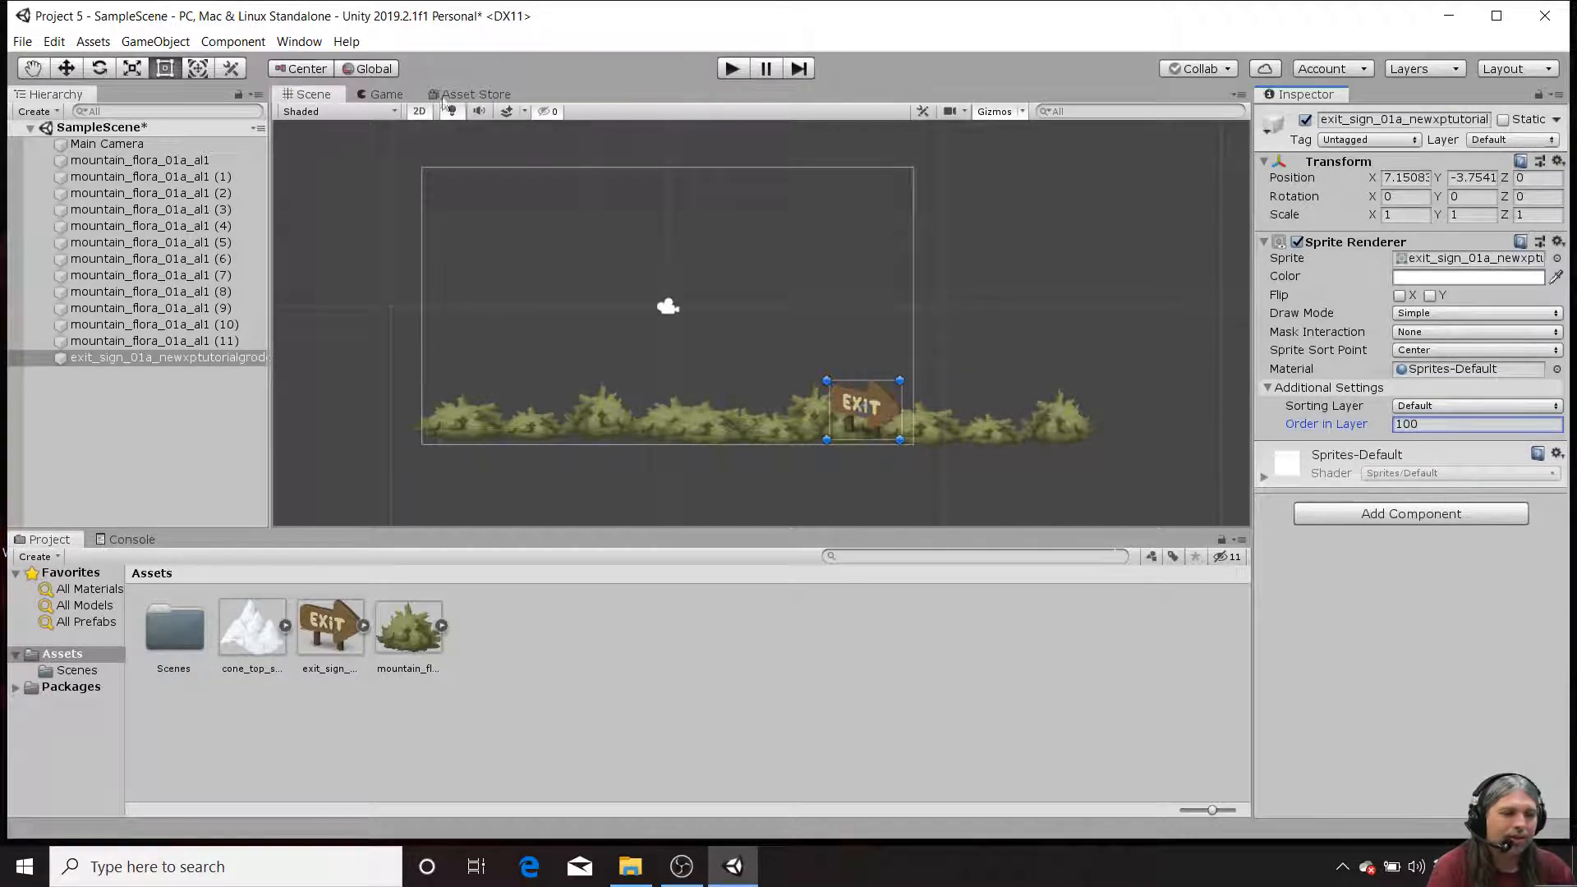
{"action": "left_click", "coordinate": [377, 95]}
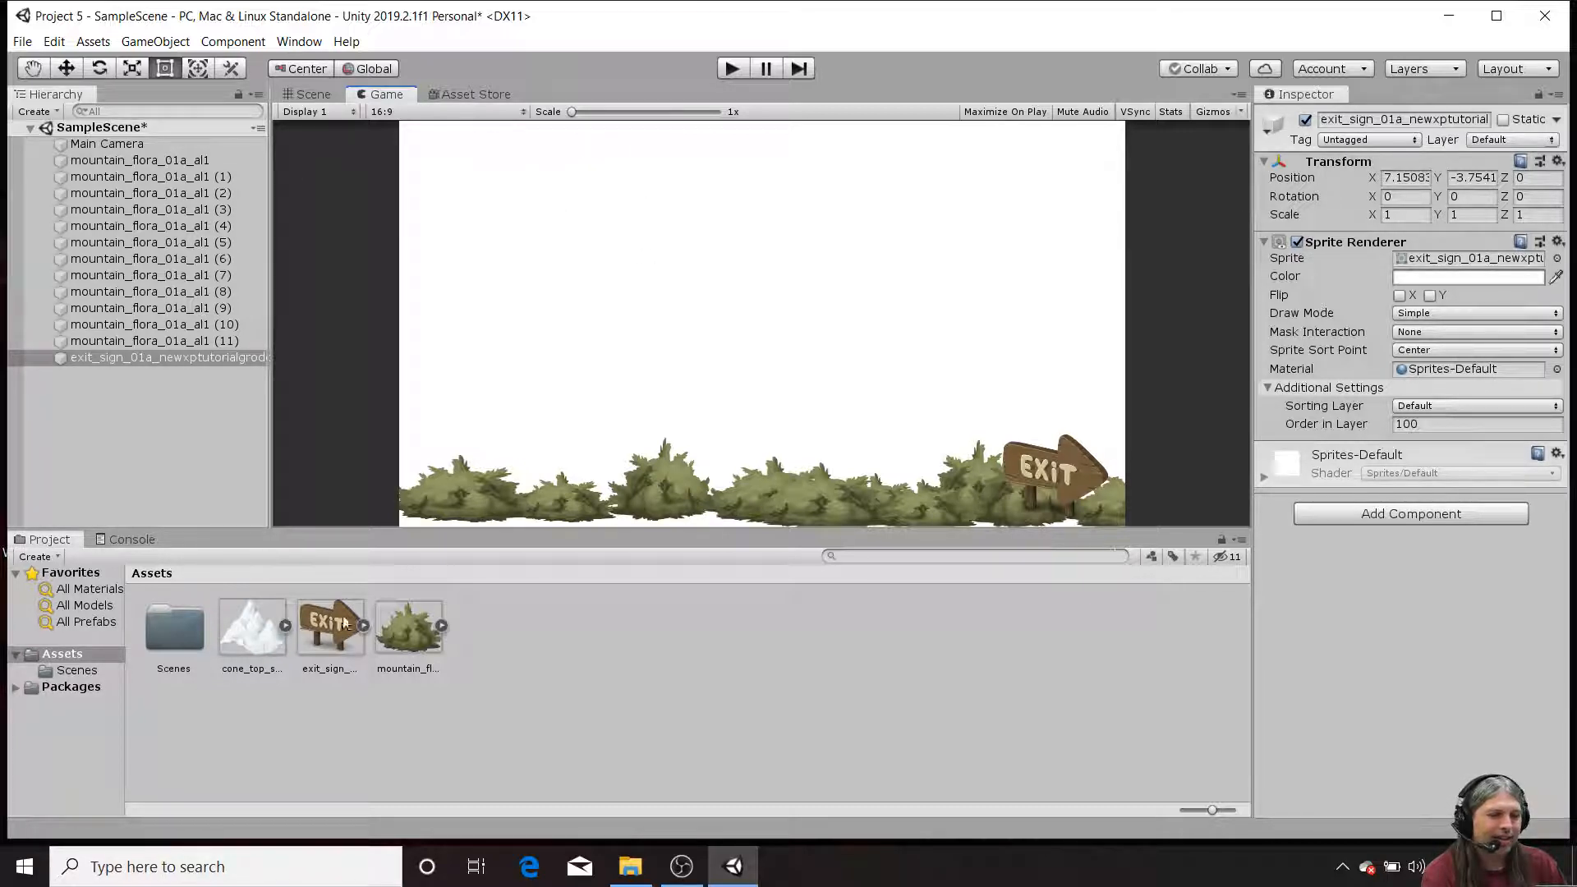
Step: Change the Main Camera's background colour to a light grey
{"action": "left_click", "coordinate": [256, 626]}
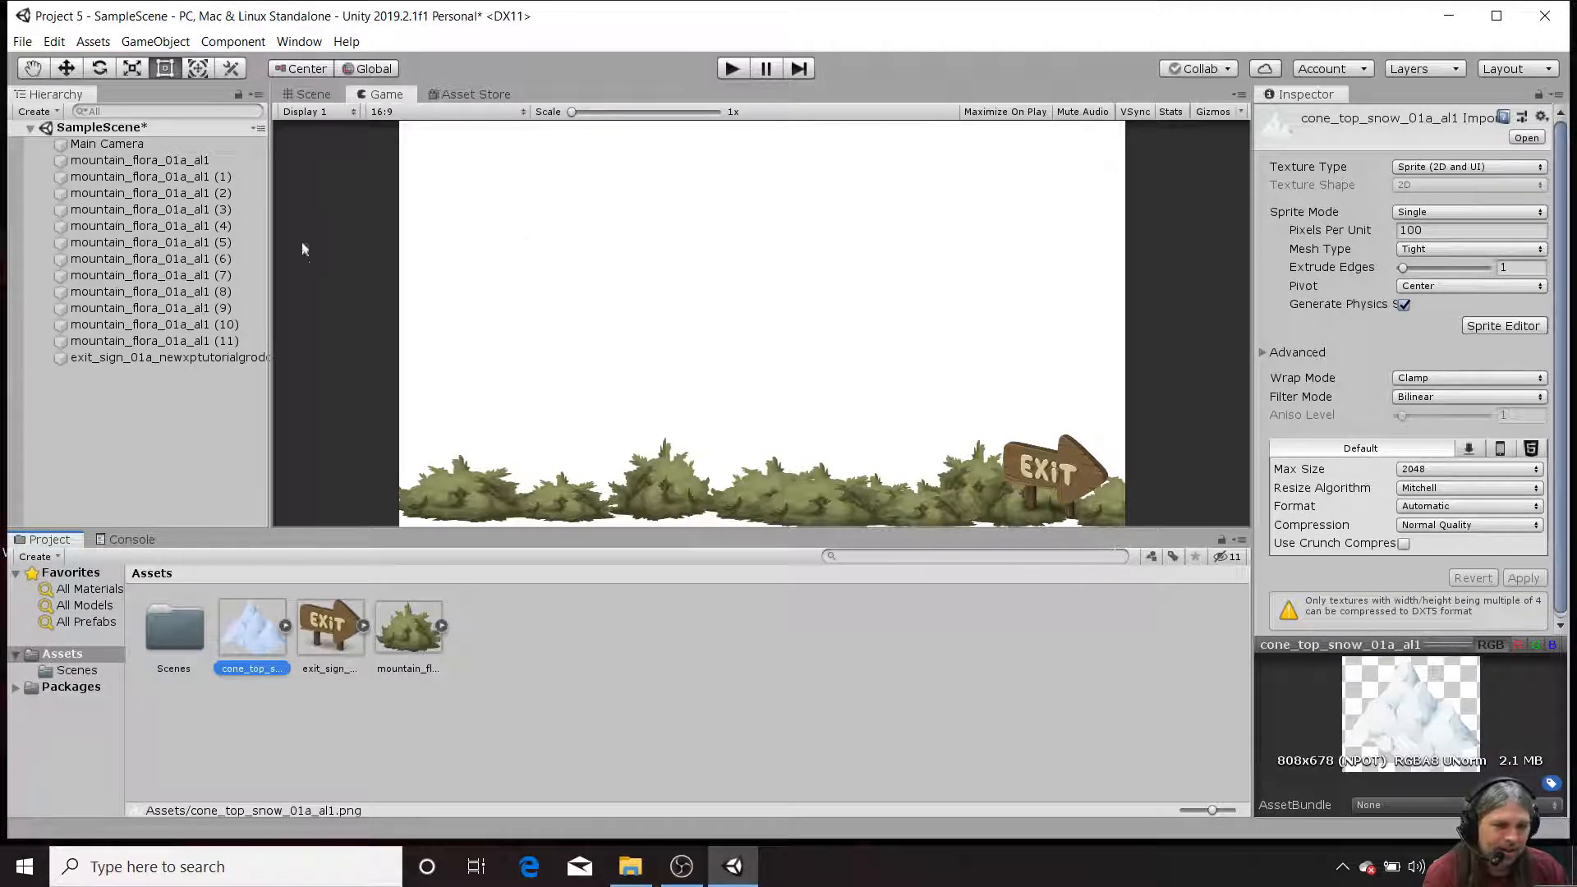
{"action": "left_click", "coordinate": [106, 144]}
{"action": "left_click", "coordinate": [1420, 278]}
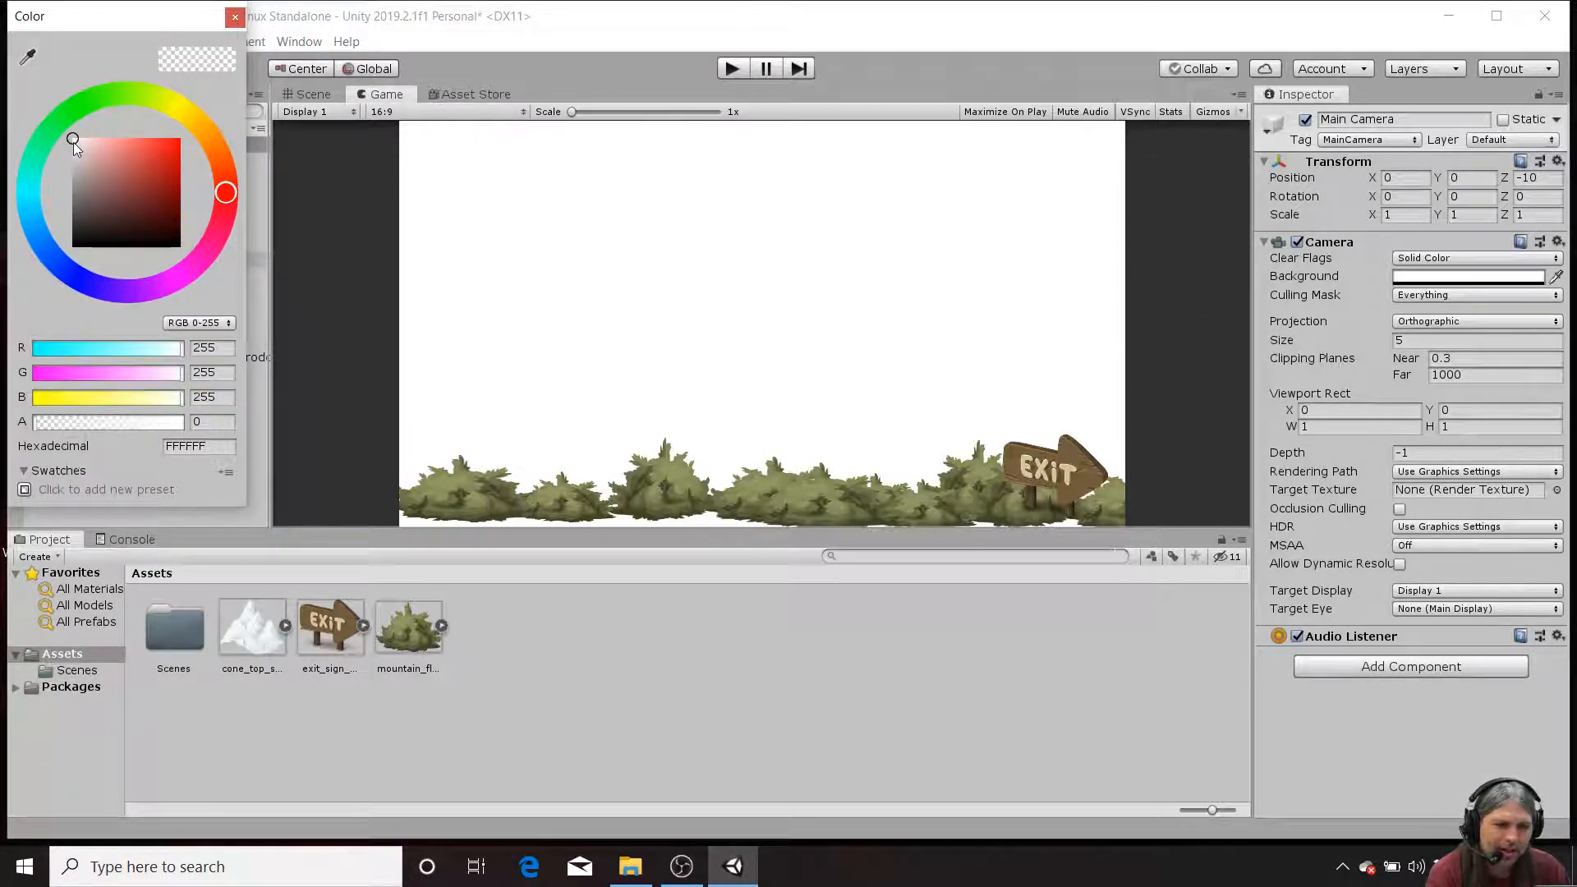
{"action": "left_click", "coordinate": [75, 145]}
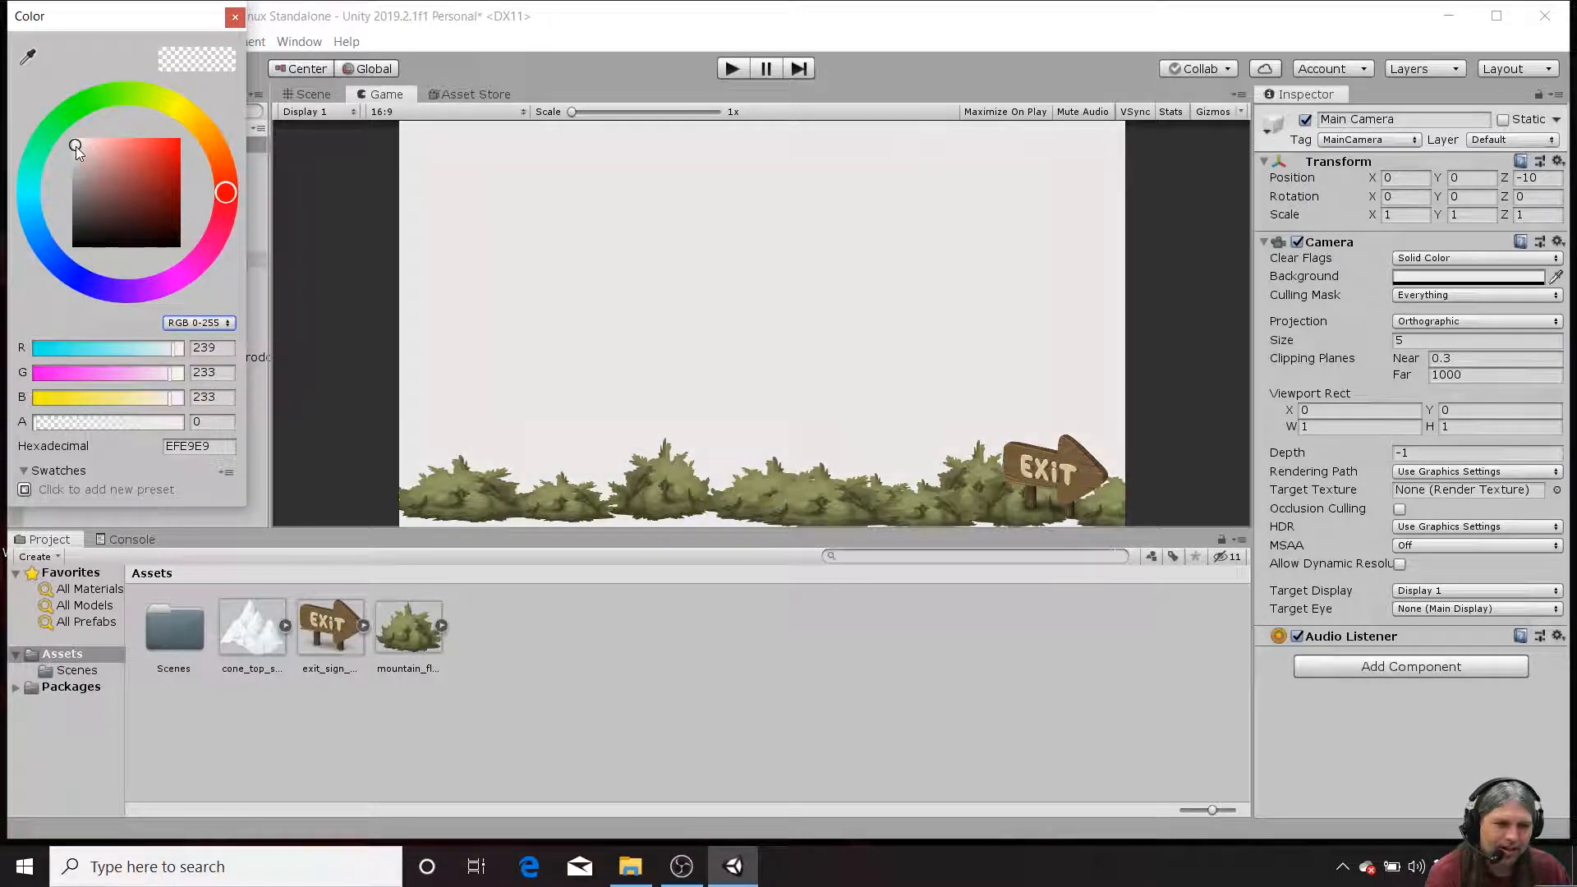
{"action": "left_click_drag", "start_coordinate": [76, 146], "coordinate": [72, 156]}
{"action": "left_click", "coordinate": [235, 16]}
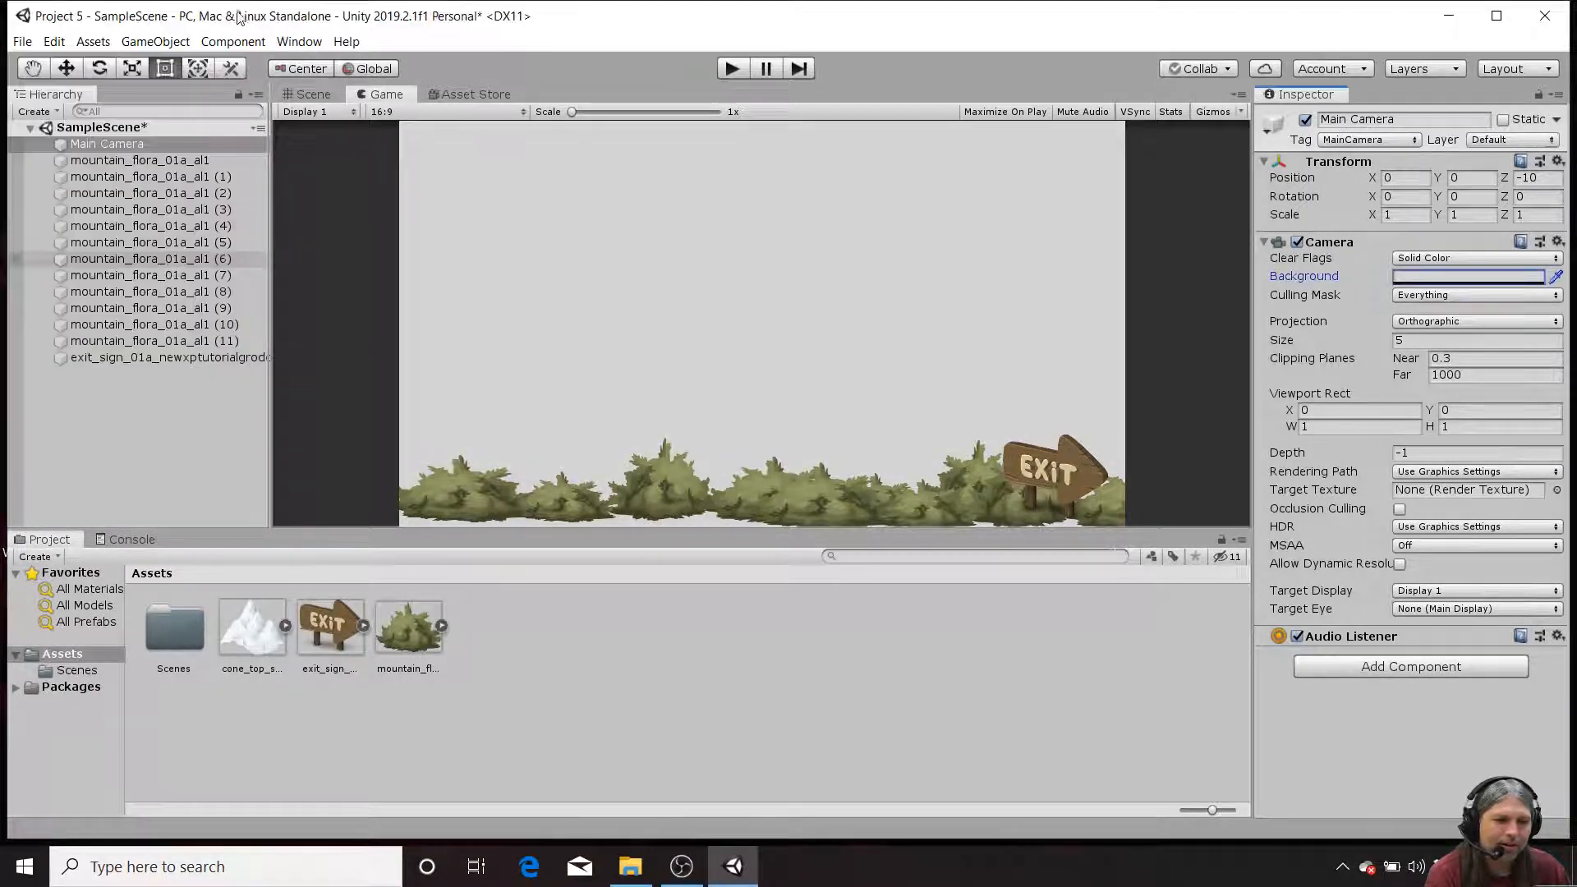
Step: Add the cone_top_snow_01a_al1 mountain at about X -14.12, Y 2.7, stretched to a scale of about 2.22 by 0.76
{"action": "left_click_drag", "start_coordinate": [251, 629], "coordinate": [482, 219]}
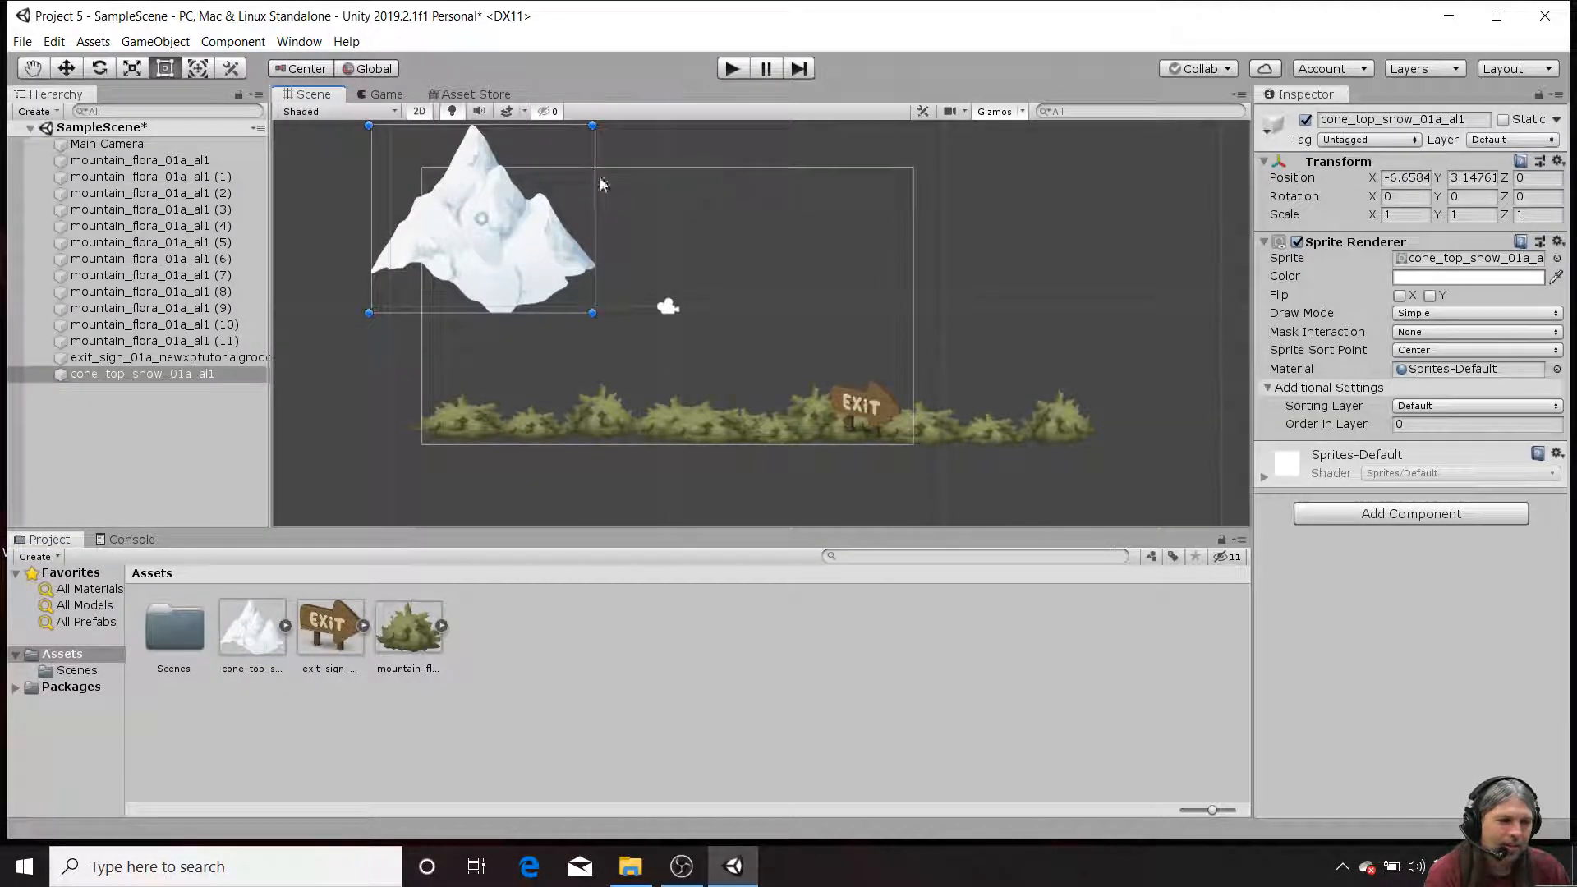
{"action": "left_click_drag", "start_coordinate": [604, 184], "coordinate": [463, 210]}
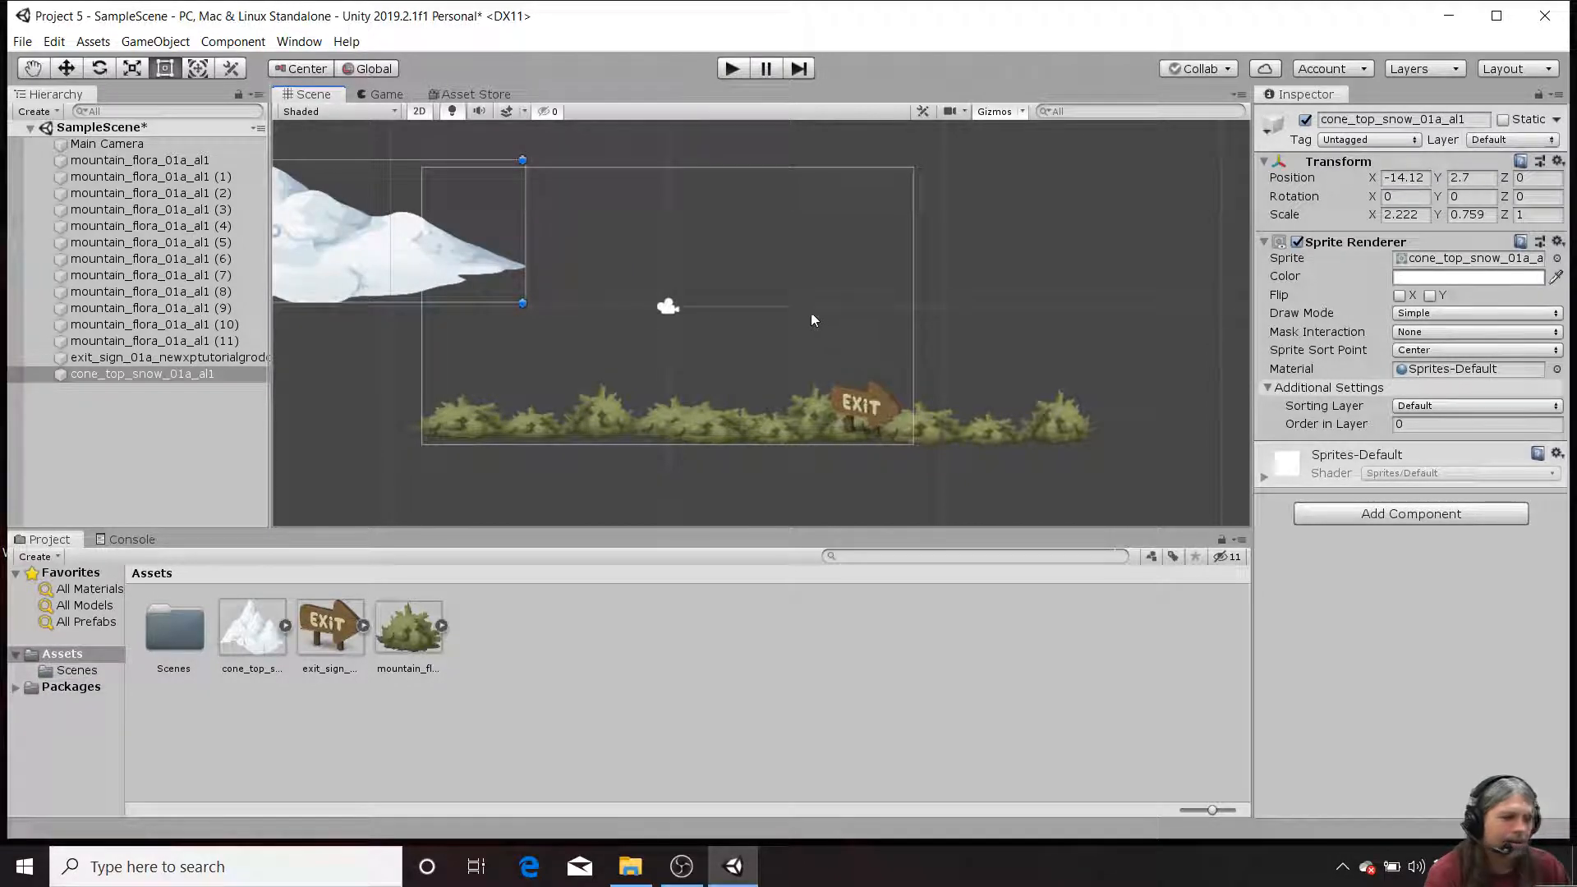
Step: Set the snowy mountain's Order in Layer to 10 and preview it in the Game view
{"action": "left_click", "coordinate": [1439, 423]}
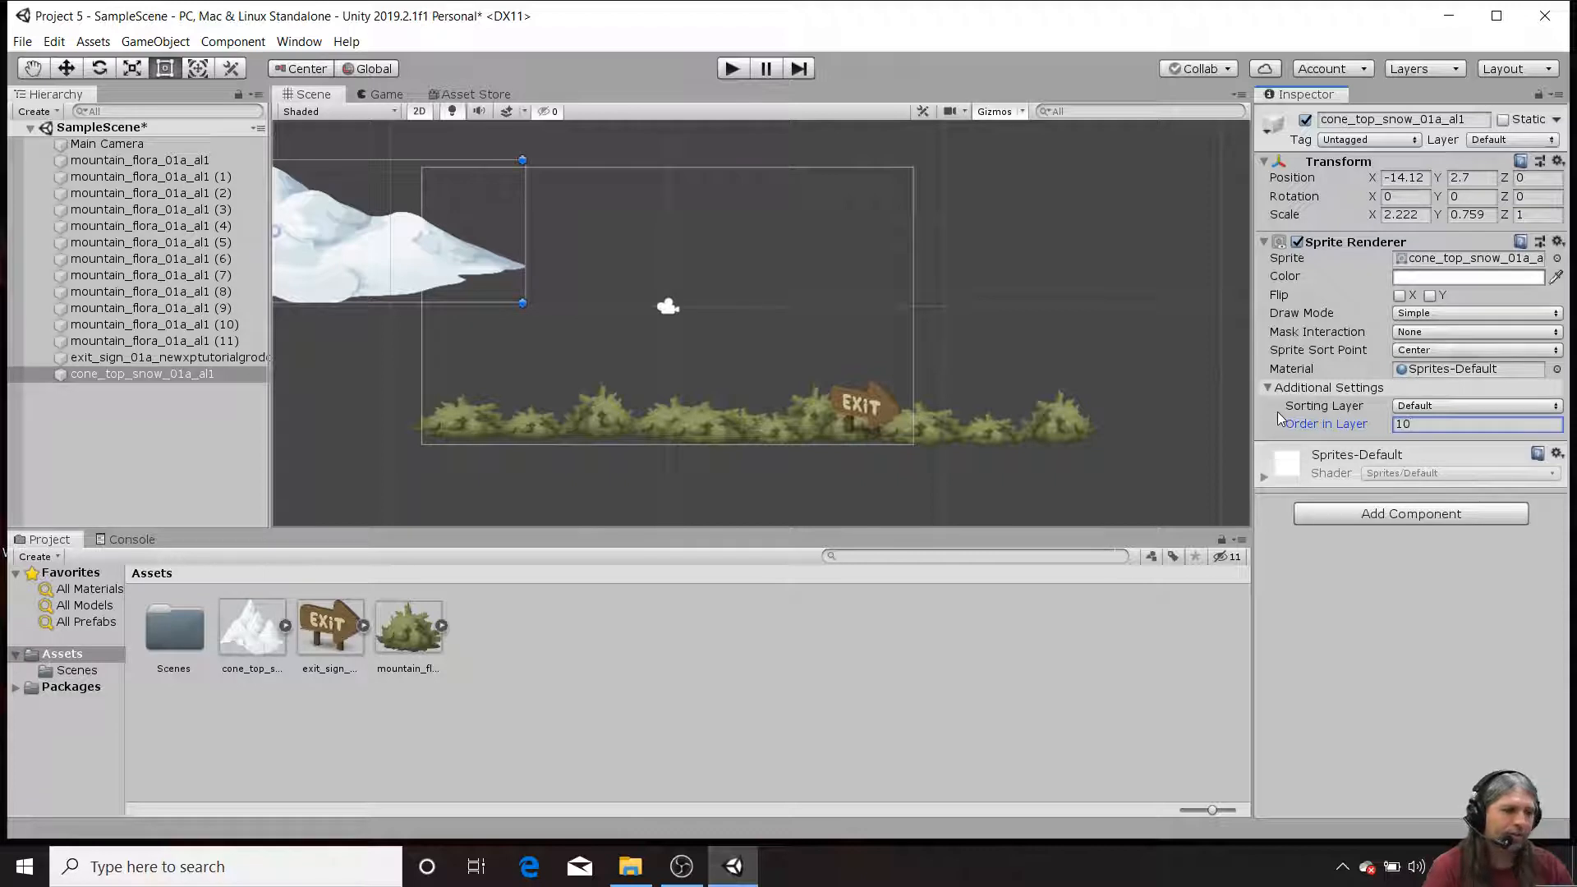
{"action": "left_click", "coordinate": [380, 96]}
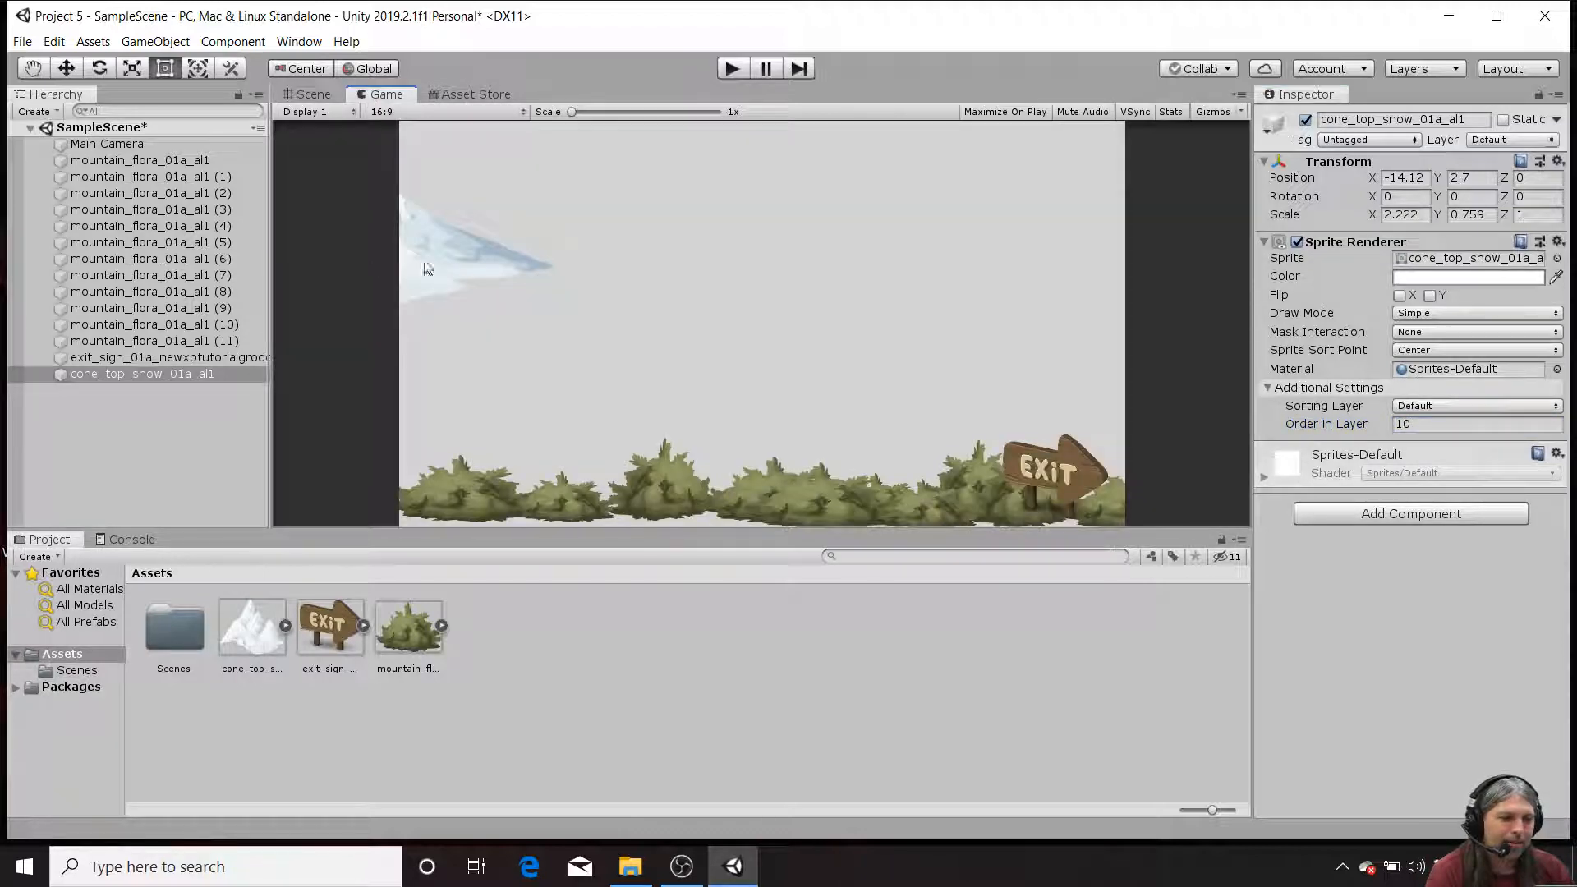
{"action": "left_click", "coordinate": [309, 95]}
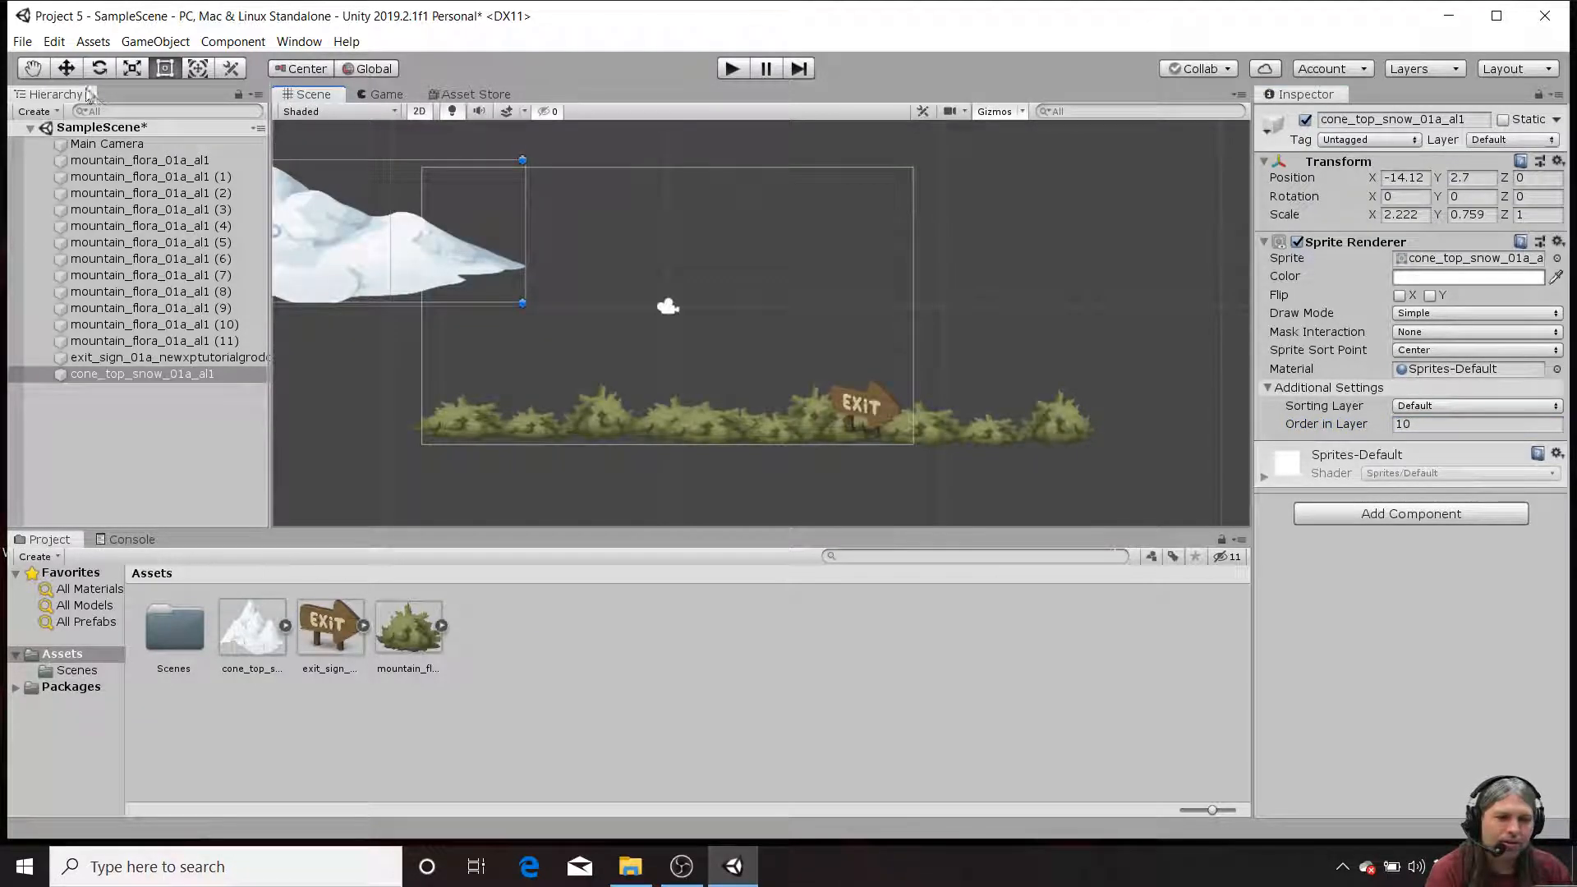
Step: Reposition the snowy mountain horizontally, checking it in the Game view, and leave it at X -13.85, partly past the frame's left edge
{"action": "left_click", "coordinate": [65, 69]}
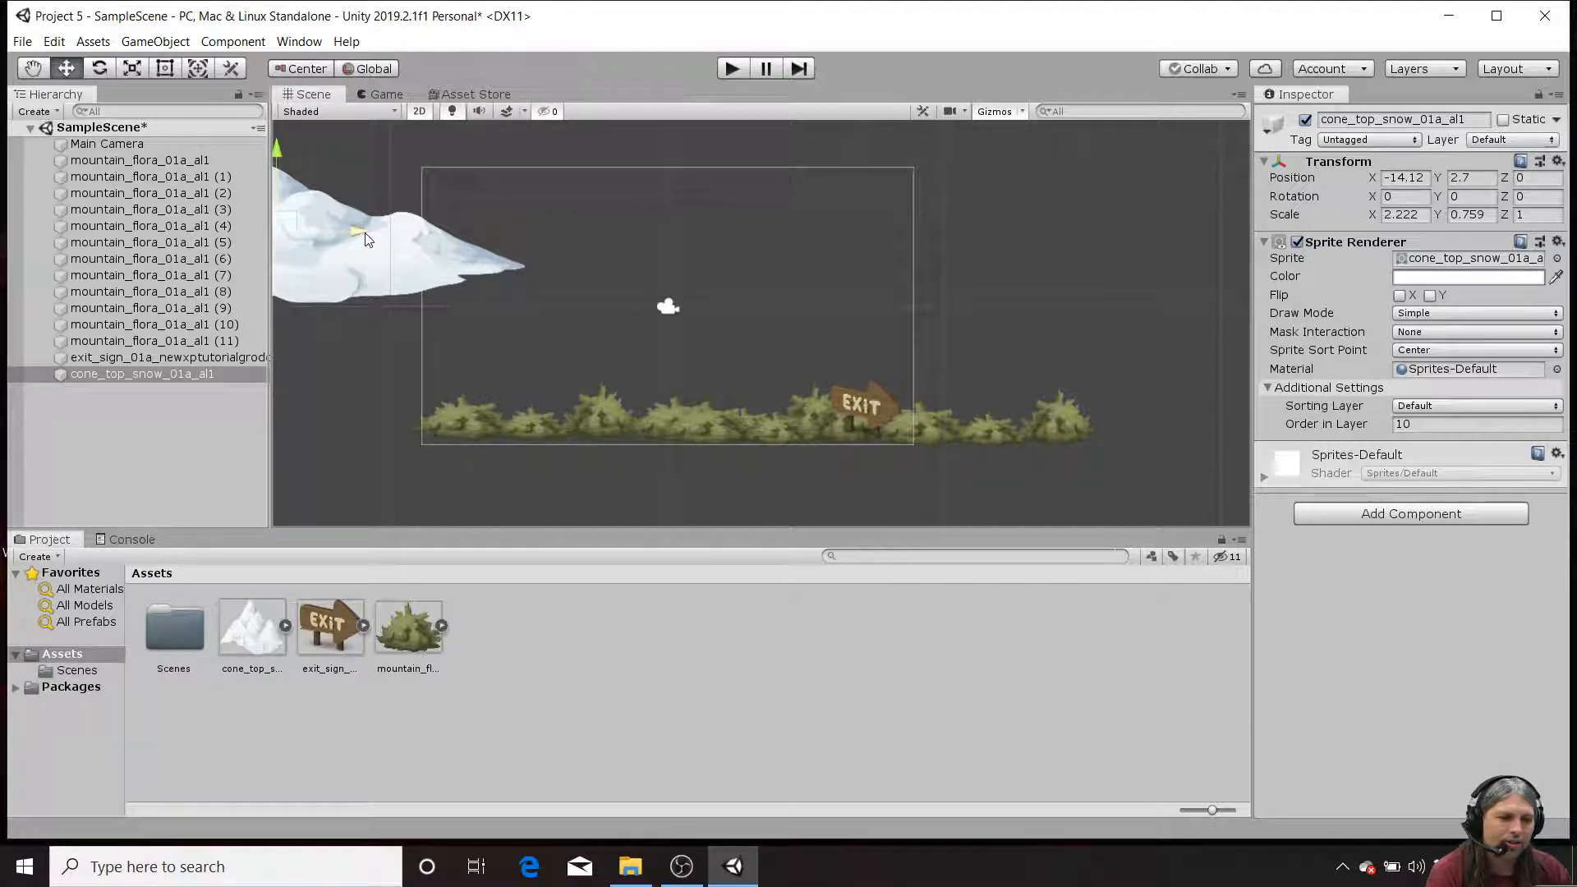
{"action": "left_click_drag", "start_coordinate": [366, 239], "coordinate": [516, 235]}
{"action": "left_click", "coordinate": [380, 95]}
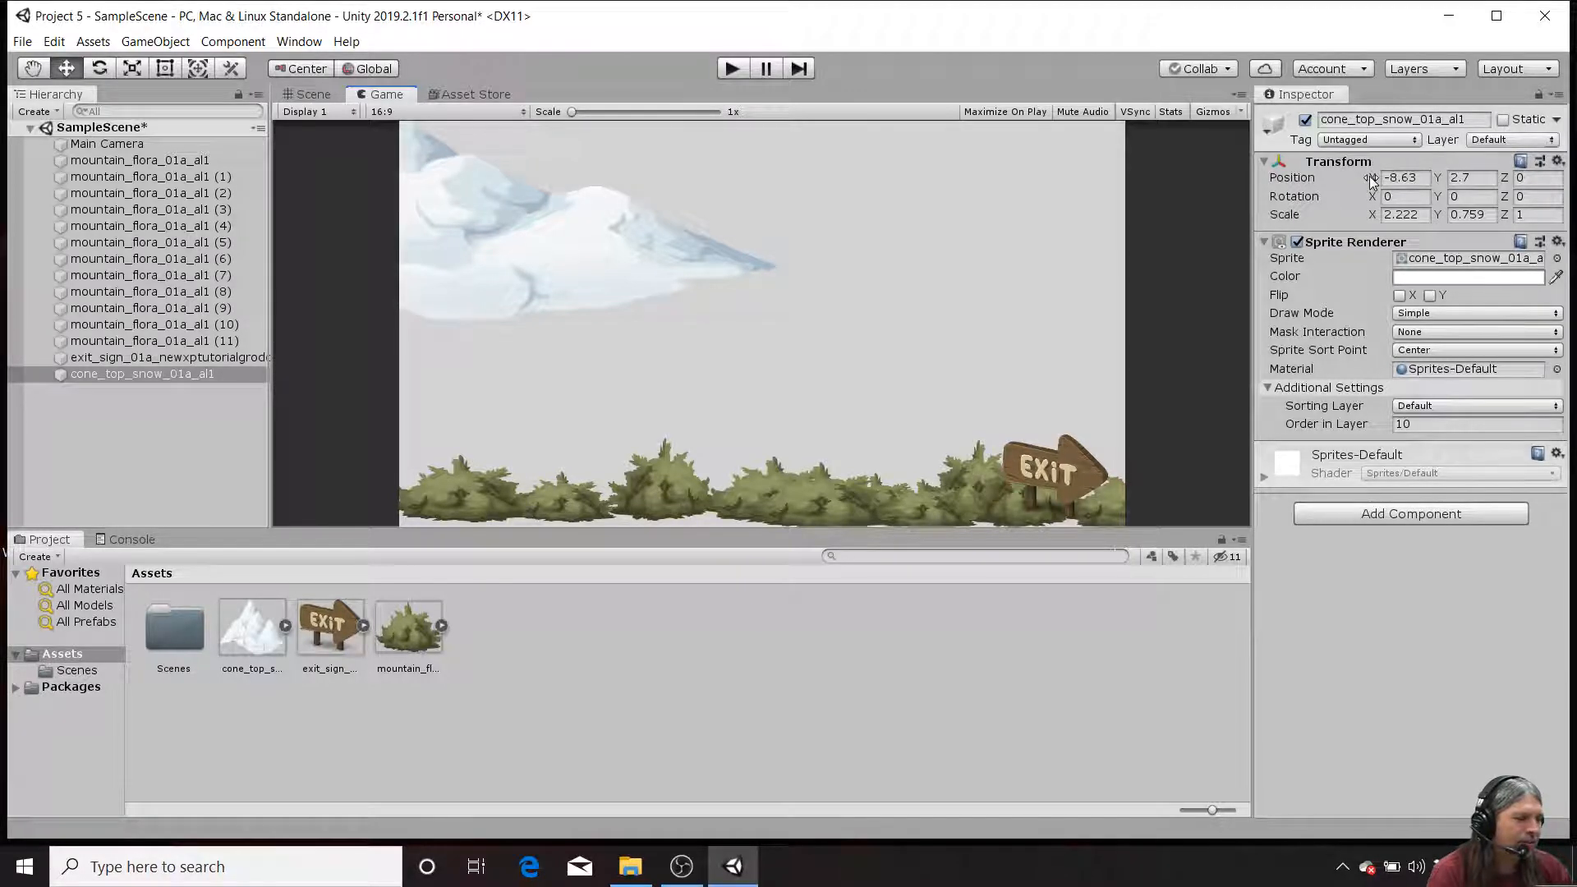
{"action": "left_click_drag", "start_coordinate": [1371, 178], "coordinate": [1200, 264]}
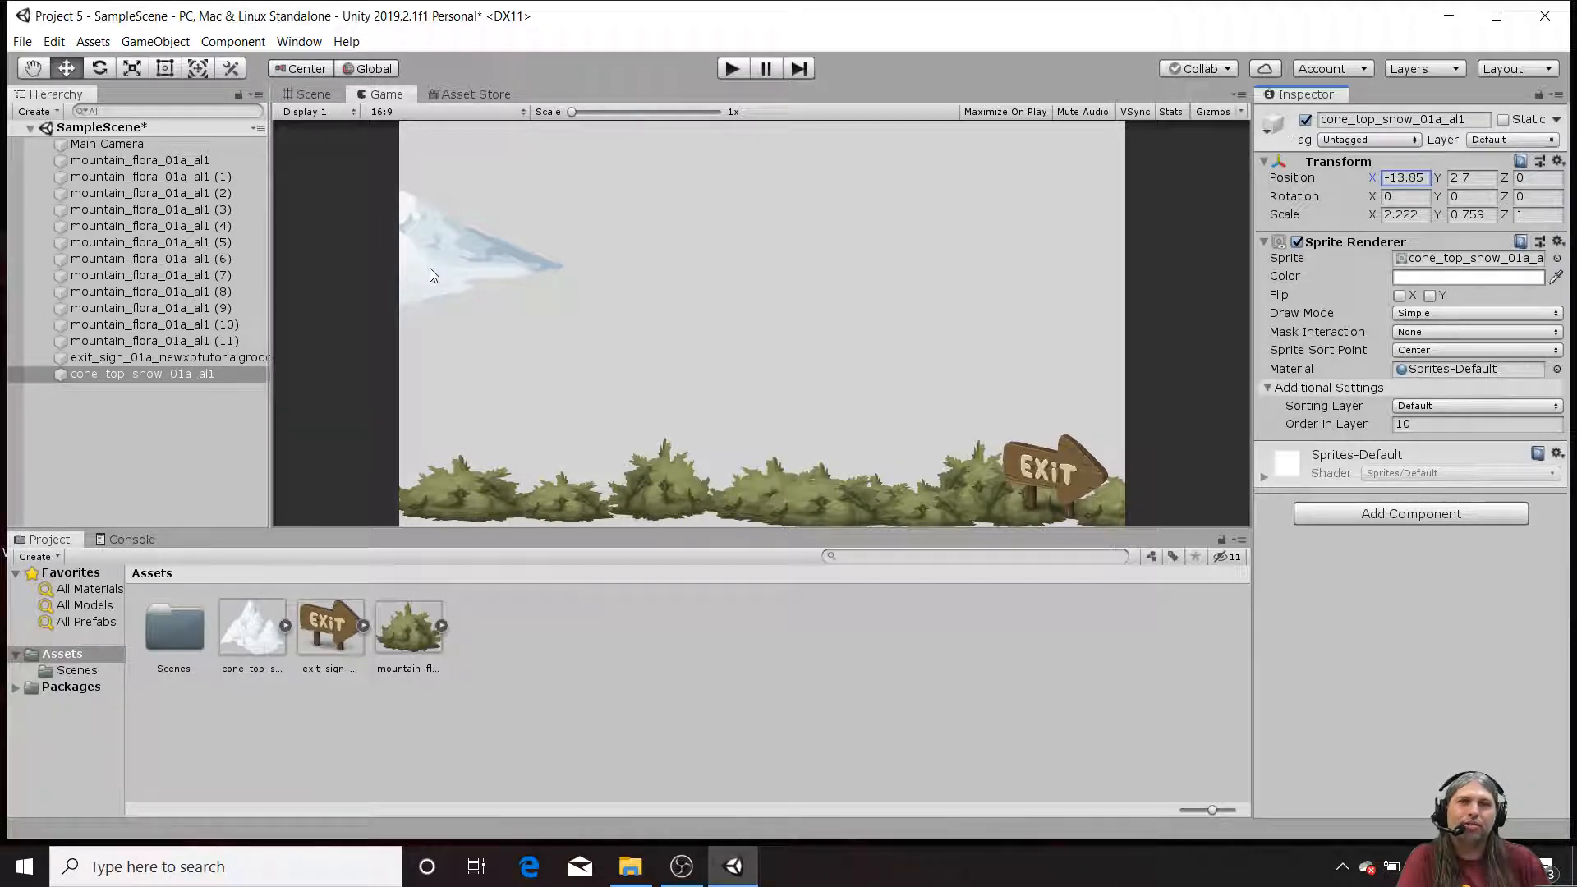
Step: Open the Animation window and dock it alongside Project and Console
{"action": "left_click", "coordinate": [304, 42]}
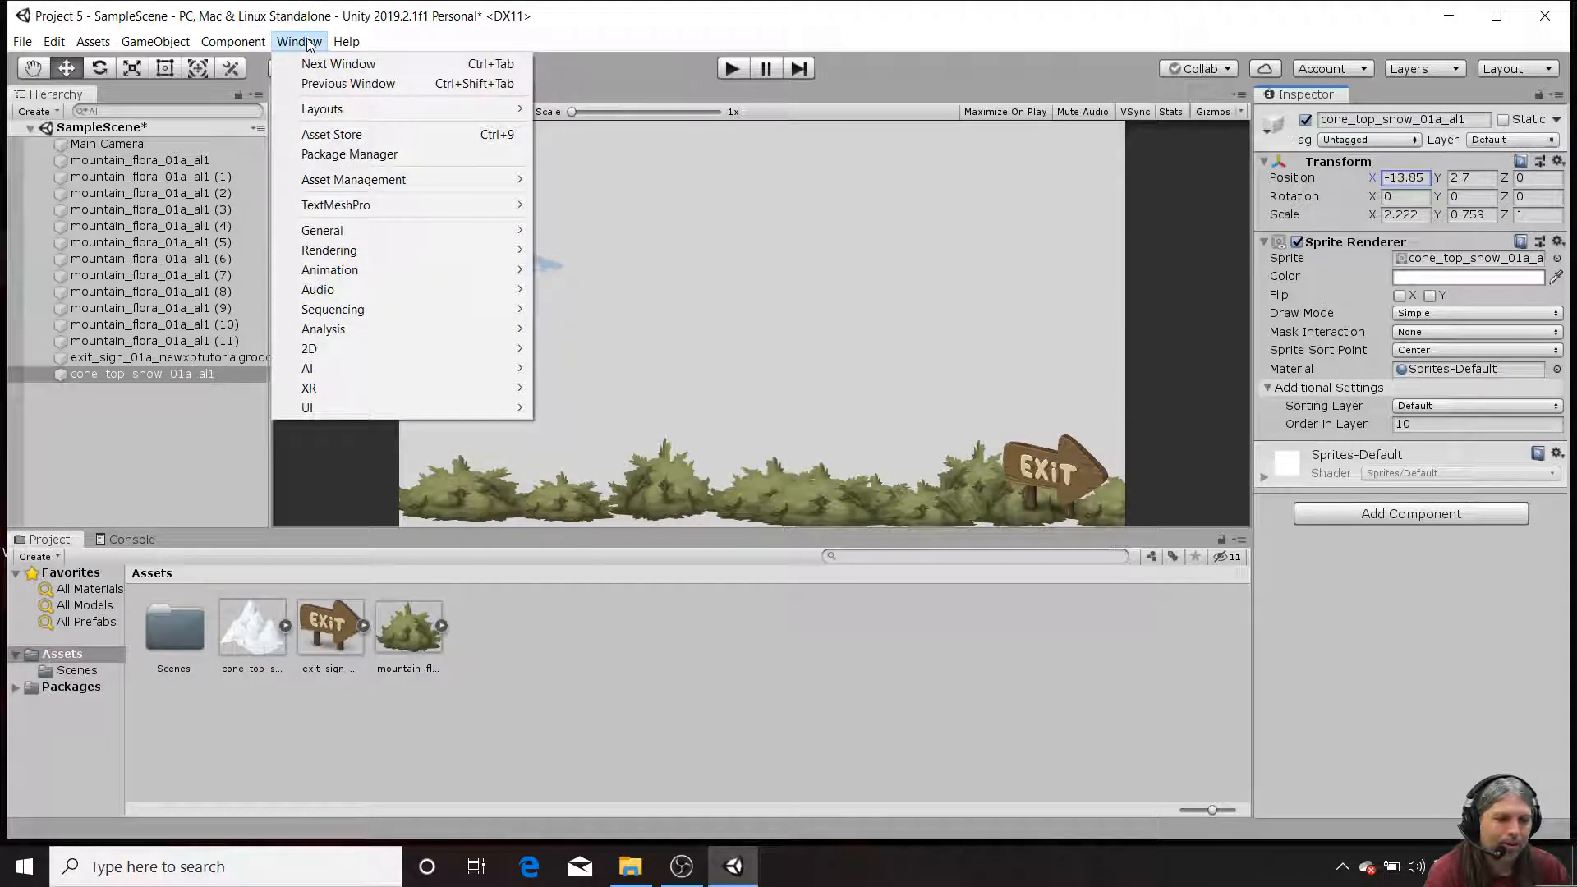
{"action": "mouse_move", "coordinate": [366, 270]}
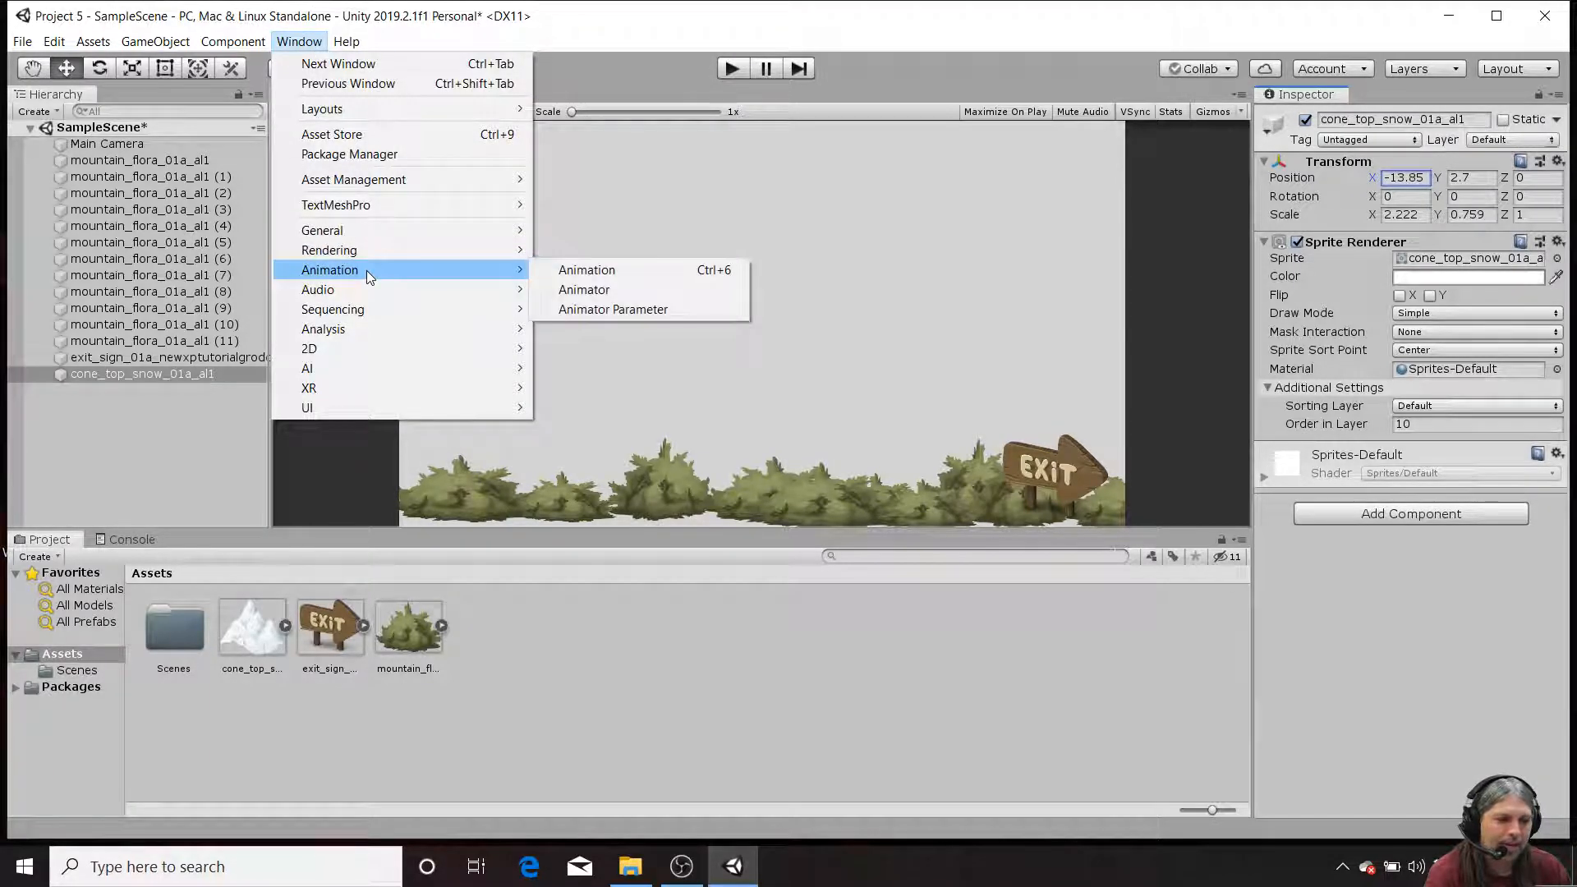
{"action": "left_click", "coordinate": [634, 269]}
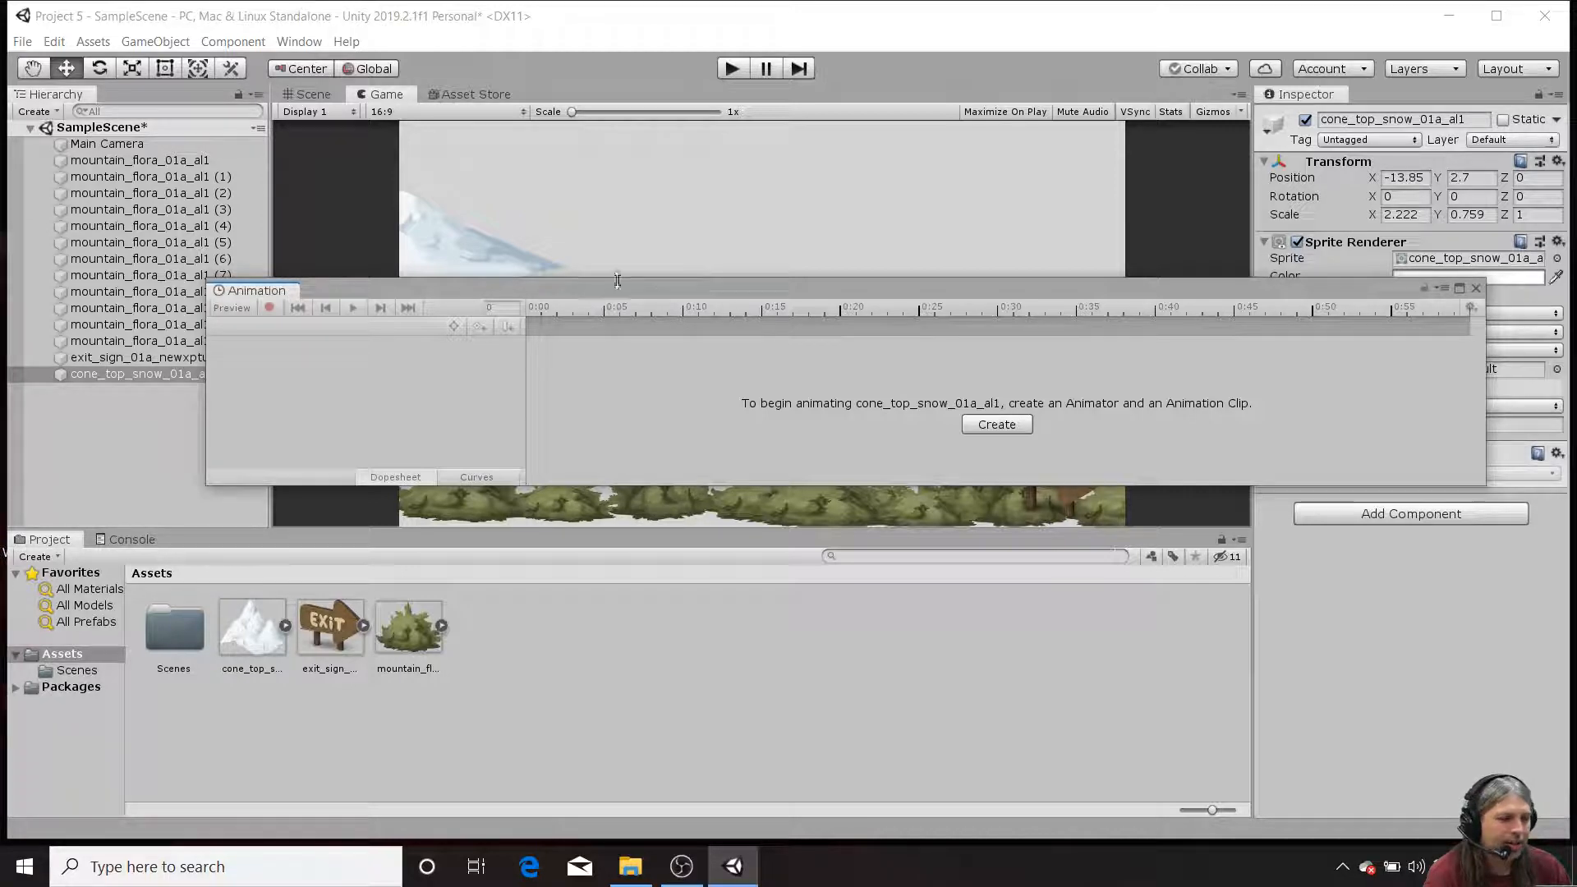
{"action": "left_click_drag", "start_coordinate": [623, 286], "coordinate": [874, 207]}
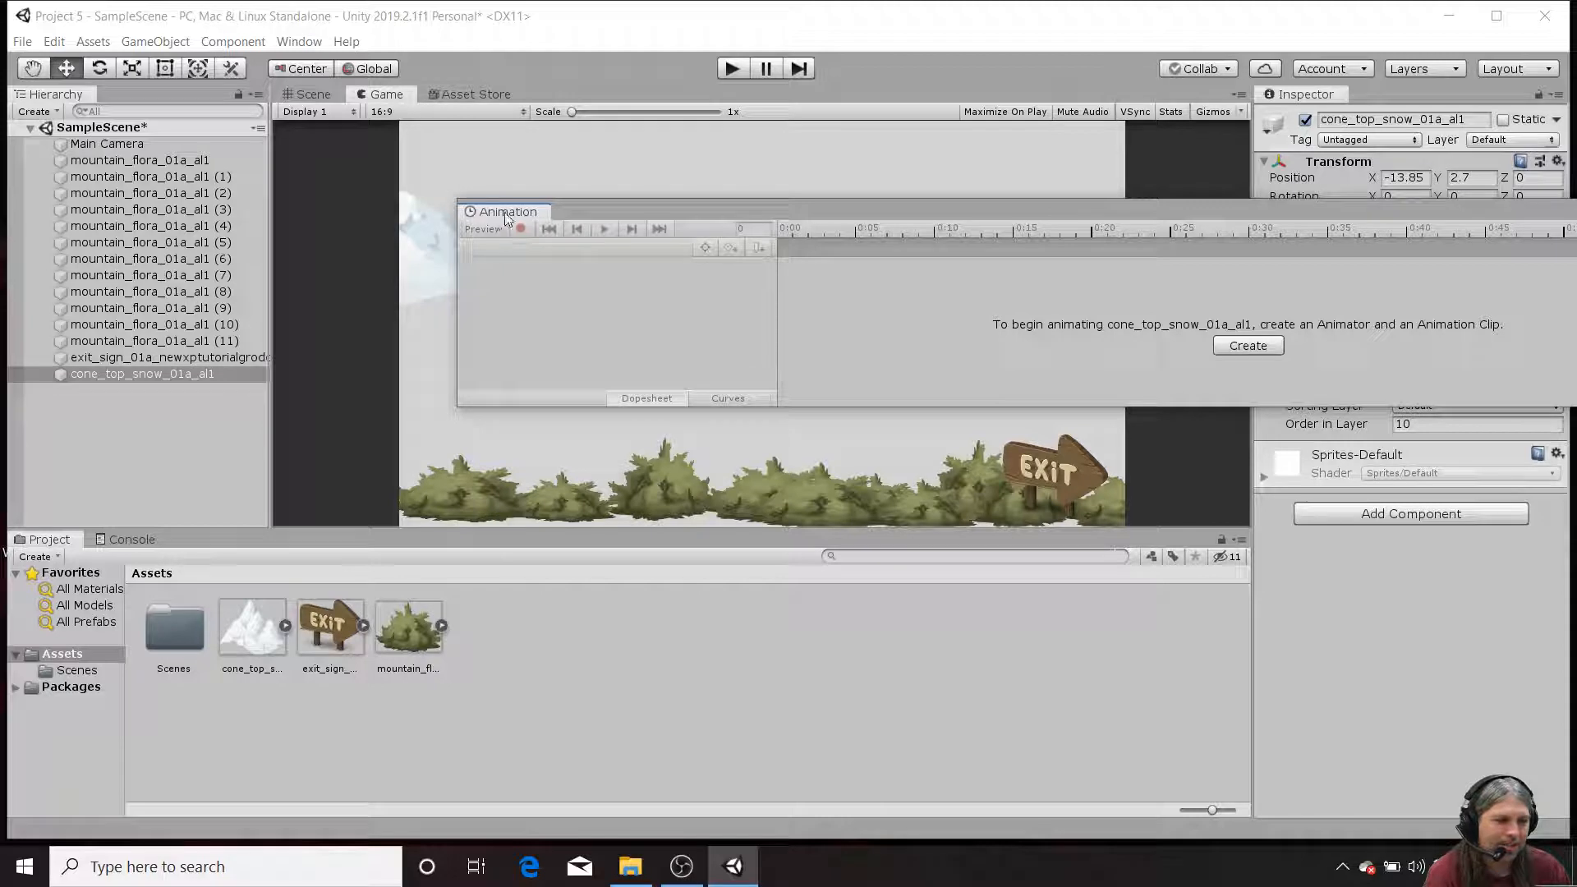
{"action": "left_click_drag", "start_coordinate": [506, 212], "coordinate": [203, 540]}
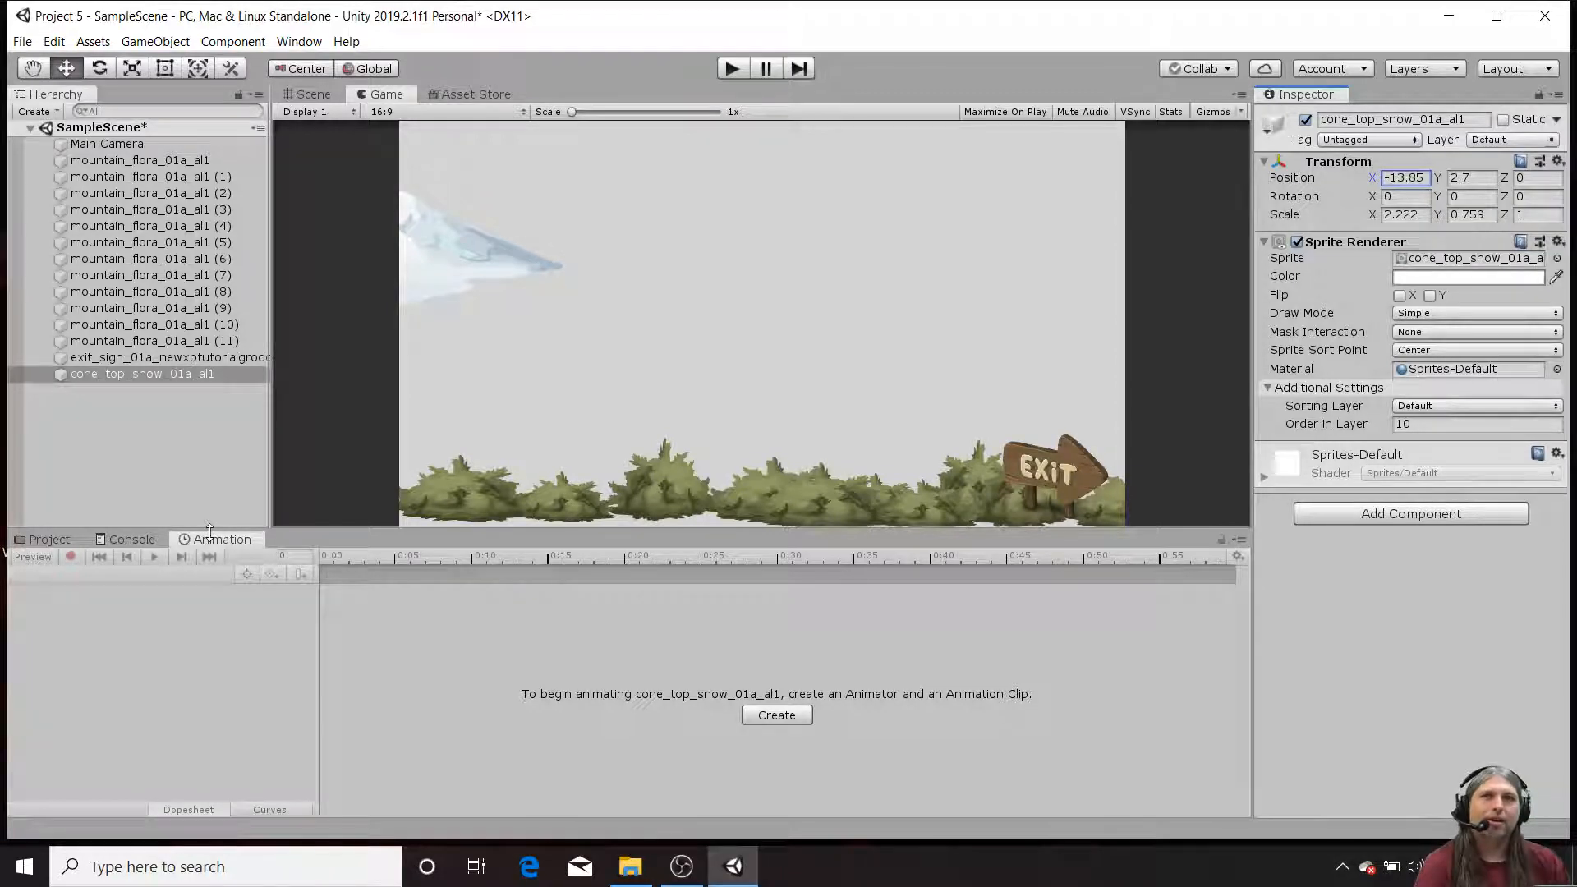
Step: Create an Animator and an animation clip named cloudanimation for the snowy mountain in the Assets folder
{"action": "left_click", "coordinate": [62, 539]}
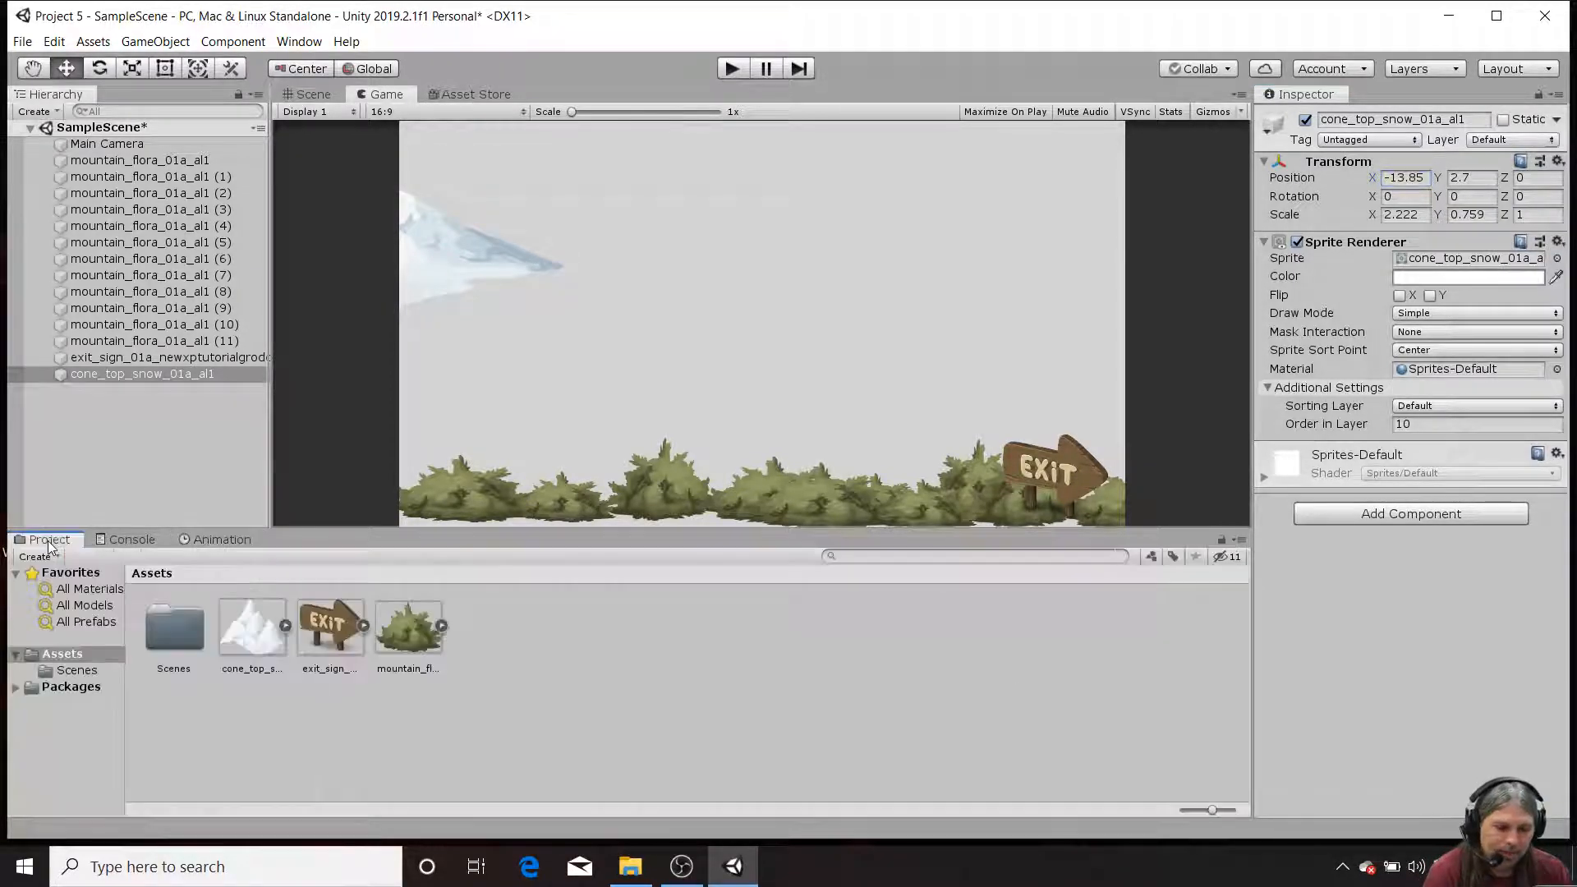
{"action": "left_click", "coordinate": [309, 94]}
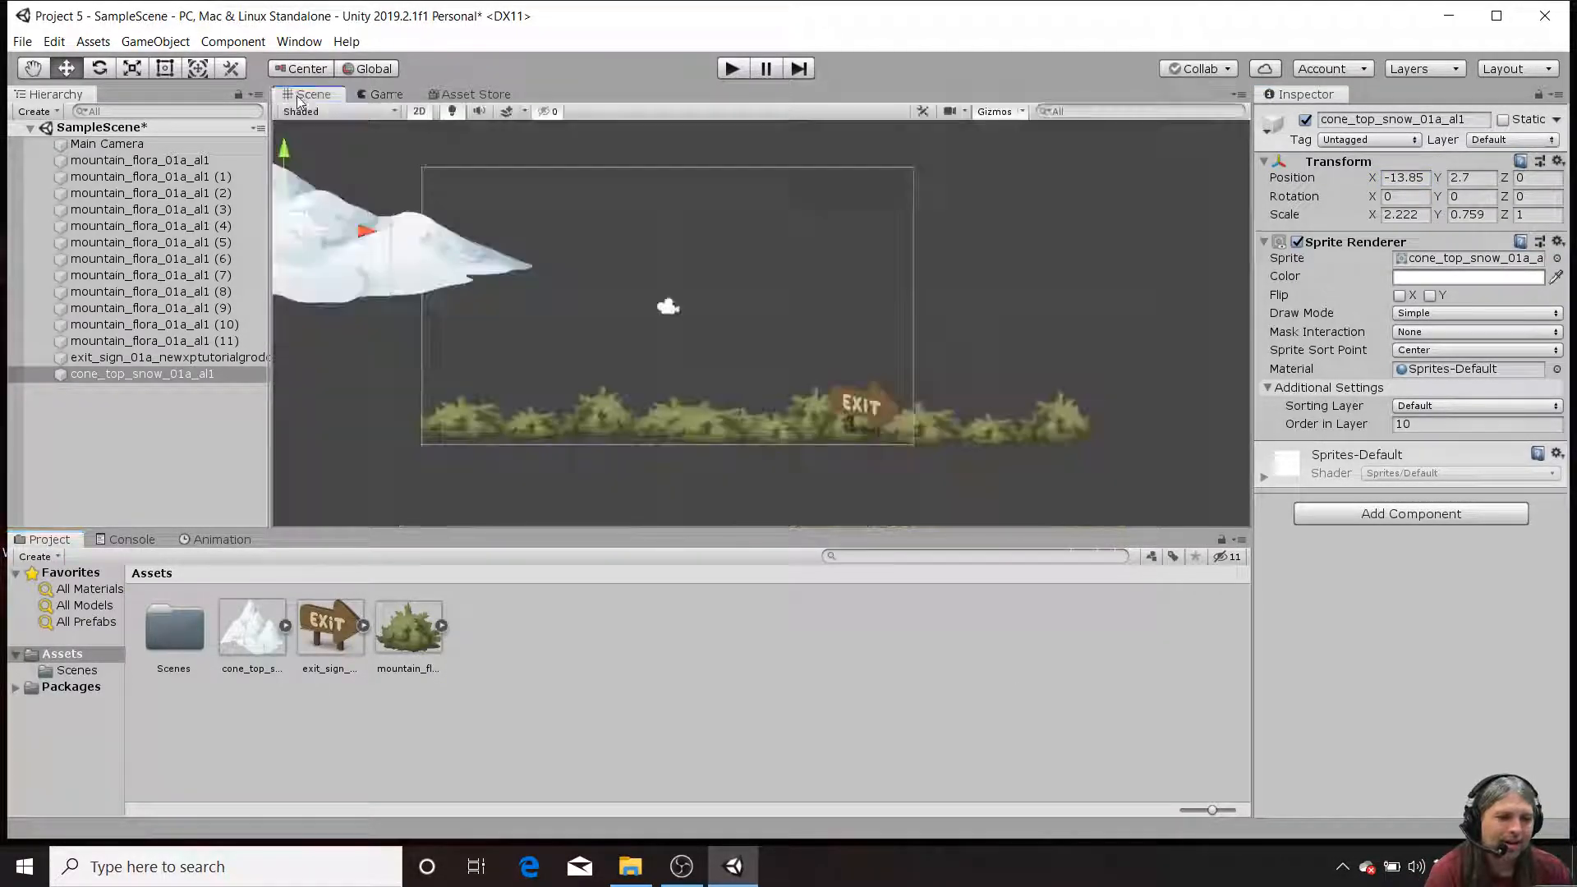
{"action": "left_click", "coordinate": [190, 377]}
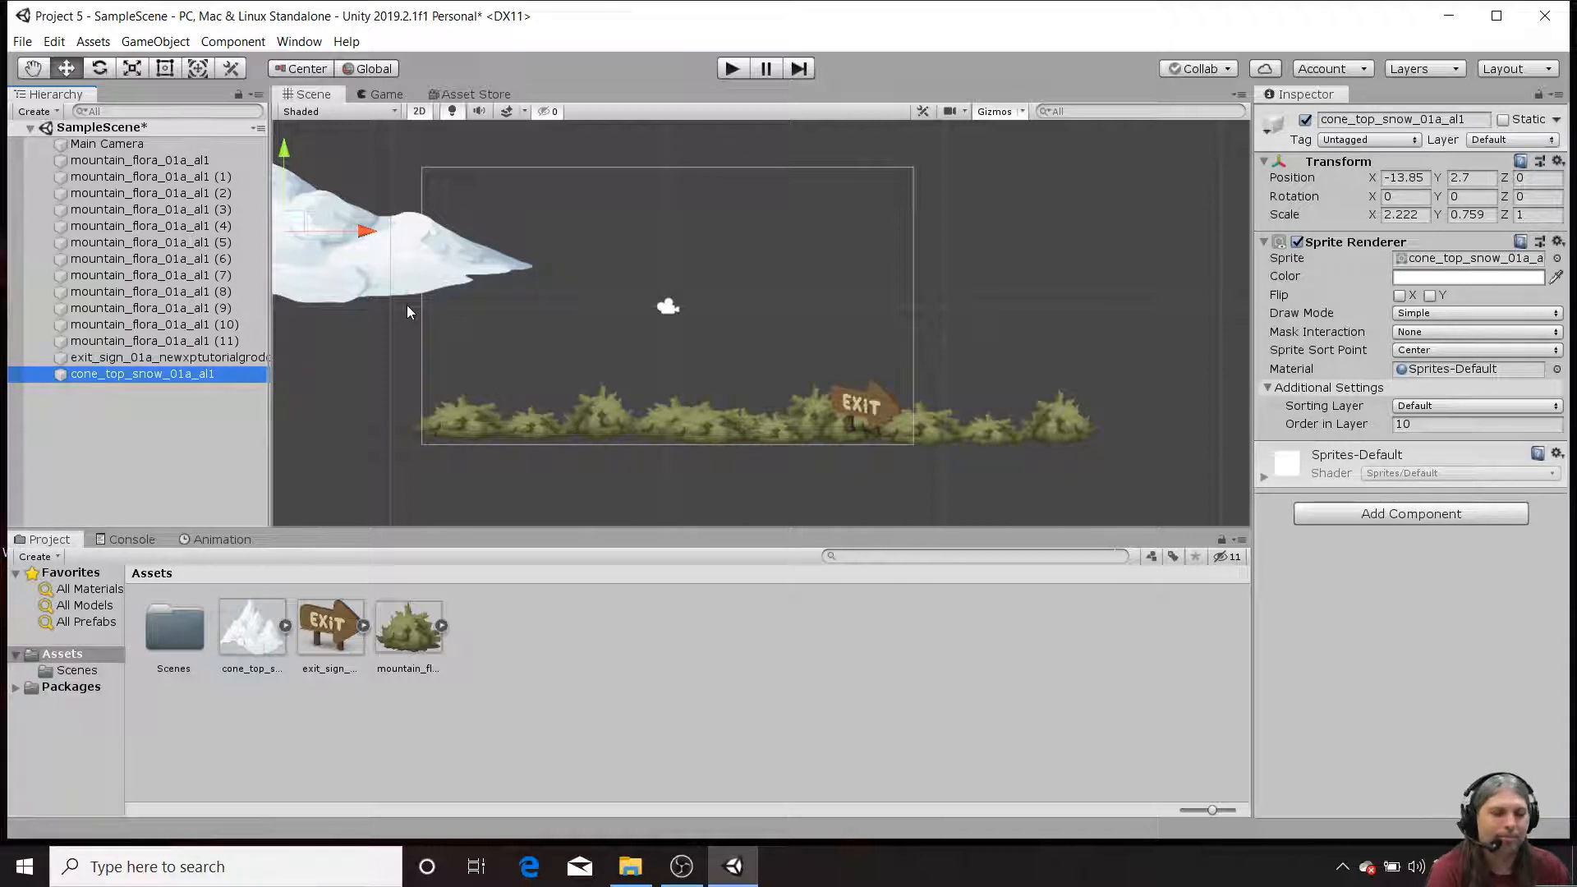
{"action": "left_click", "coordinate": [215, 539]}
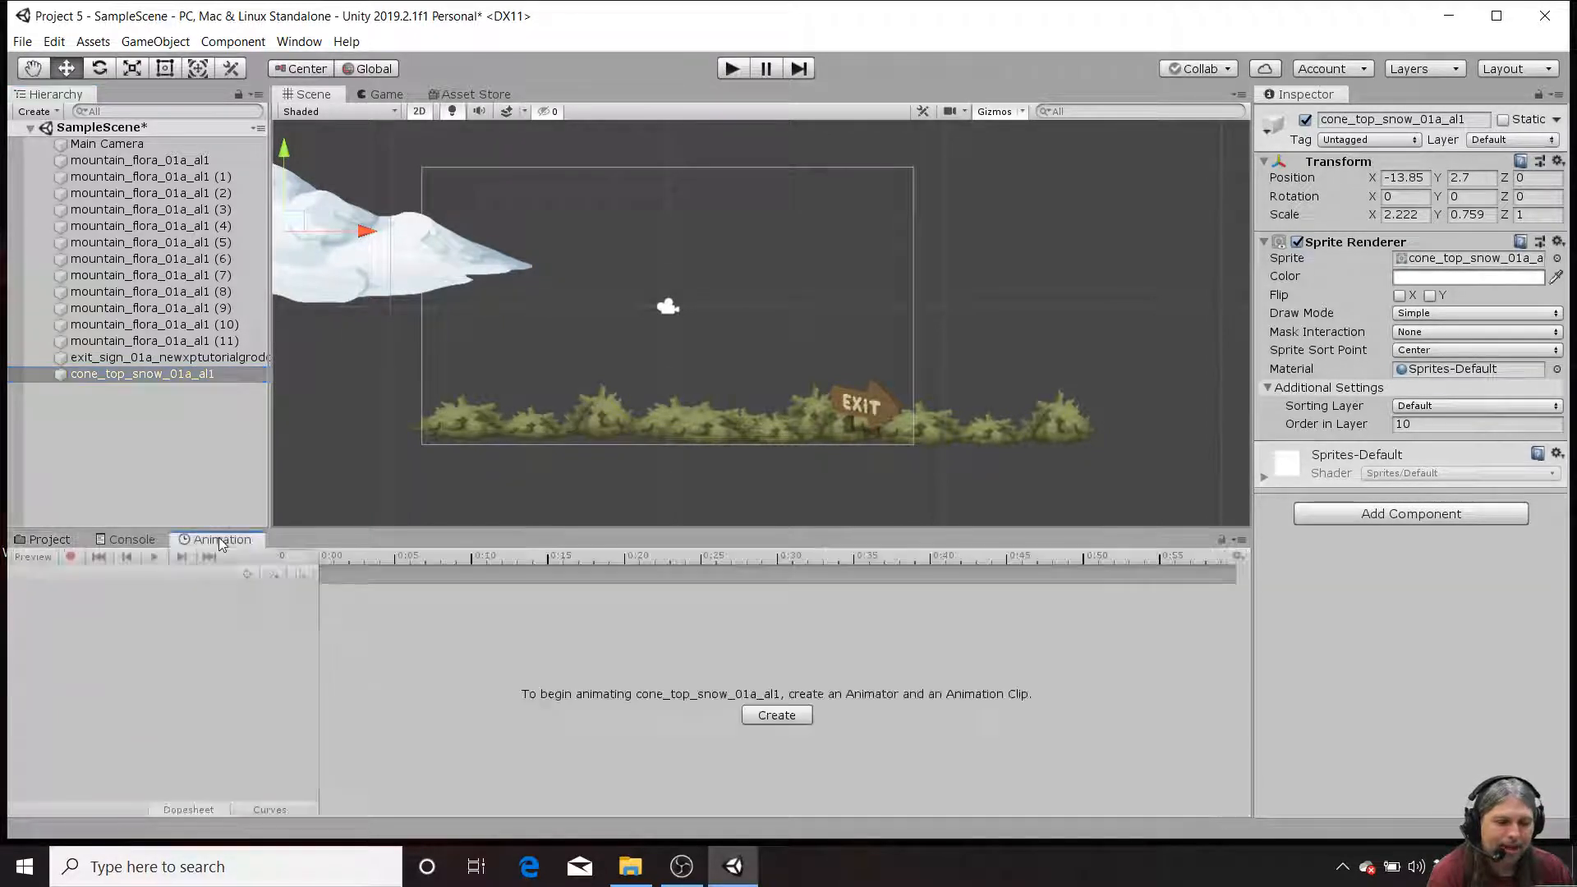
{"action": "left_click", "coordinate": [138, 374]}
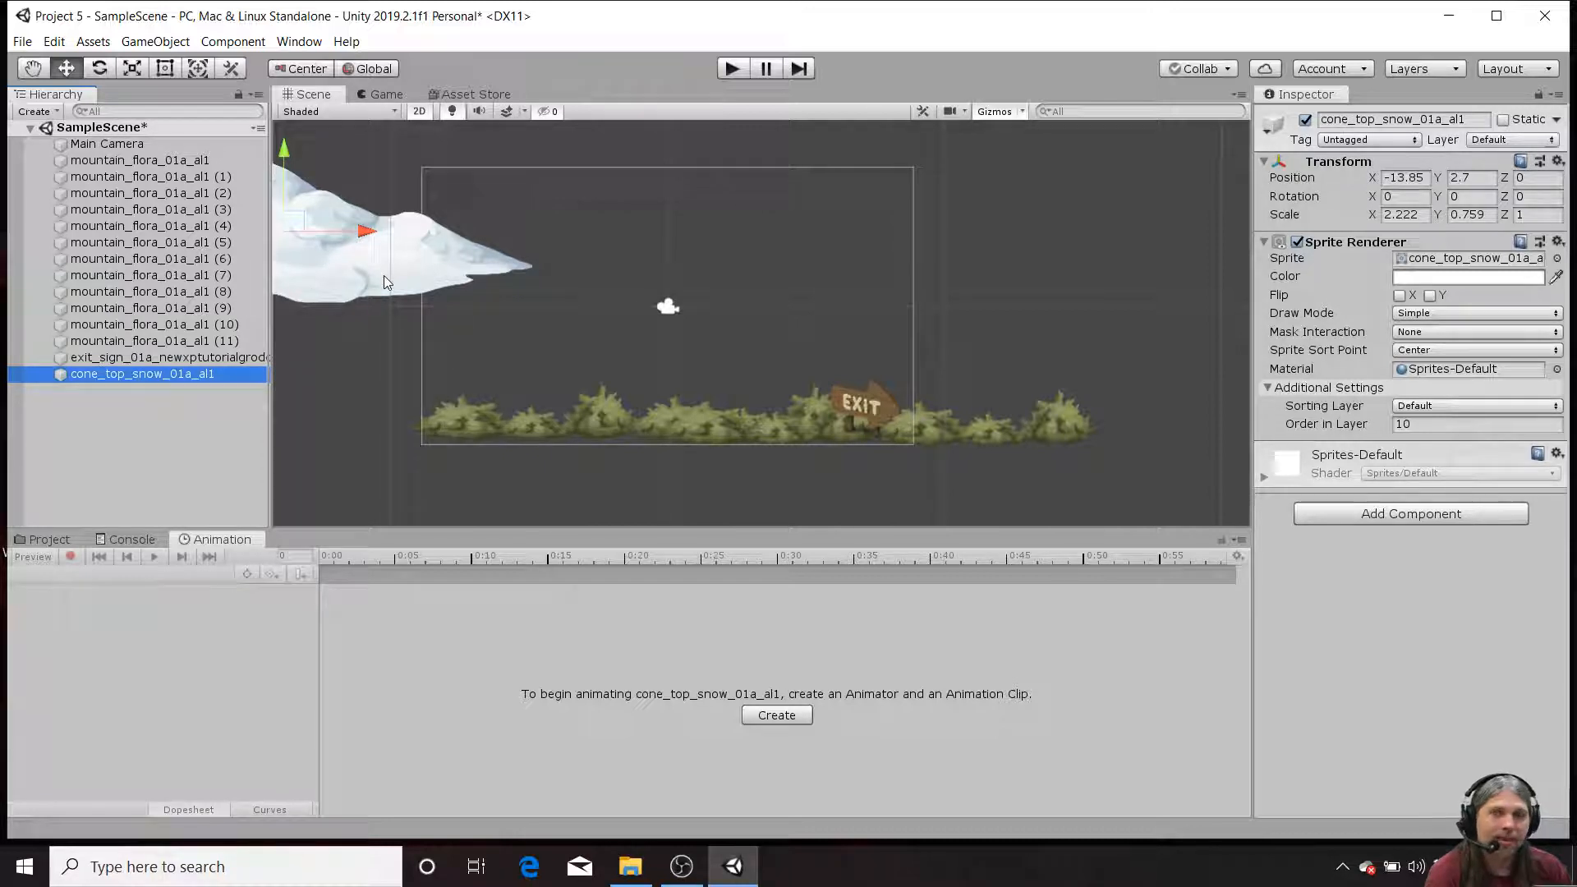
{"action": "left_click", "coordinate": [218, 541]}
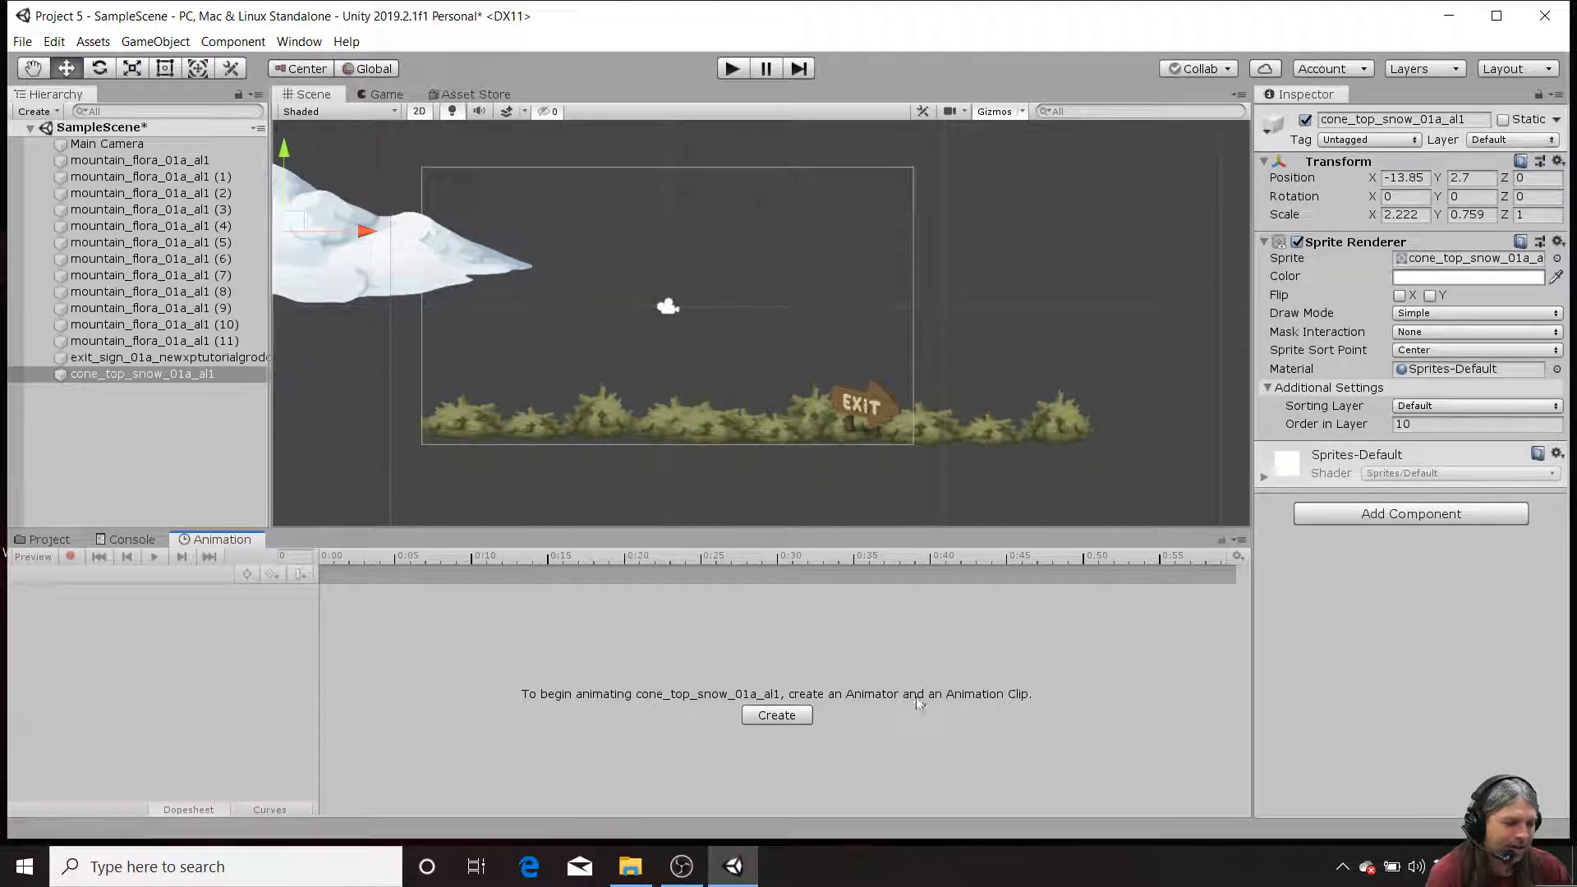
{"action": "left_click", "coordinate": [776, 715]}
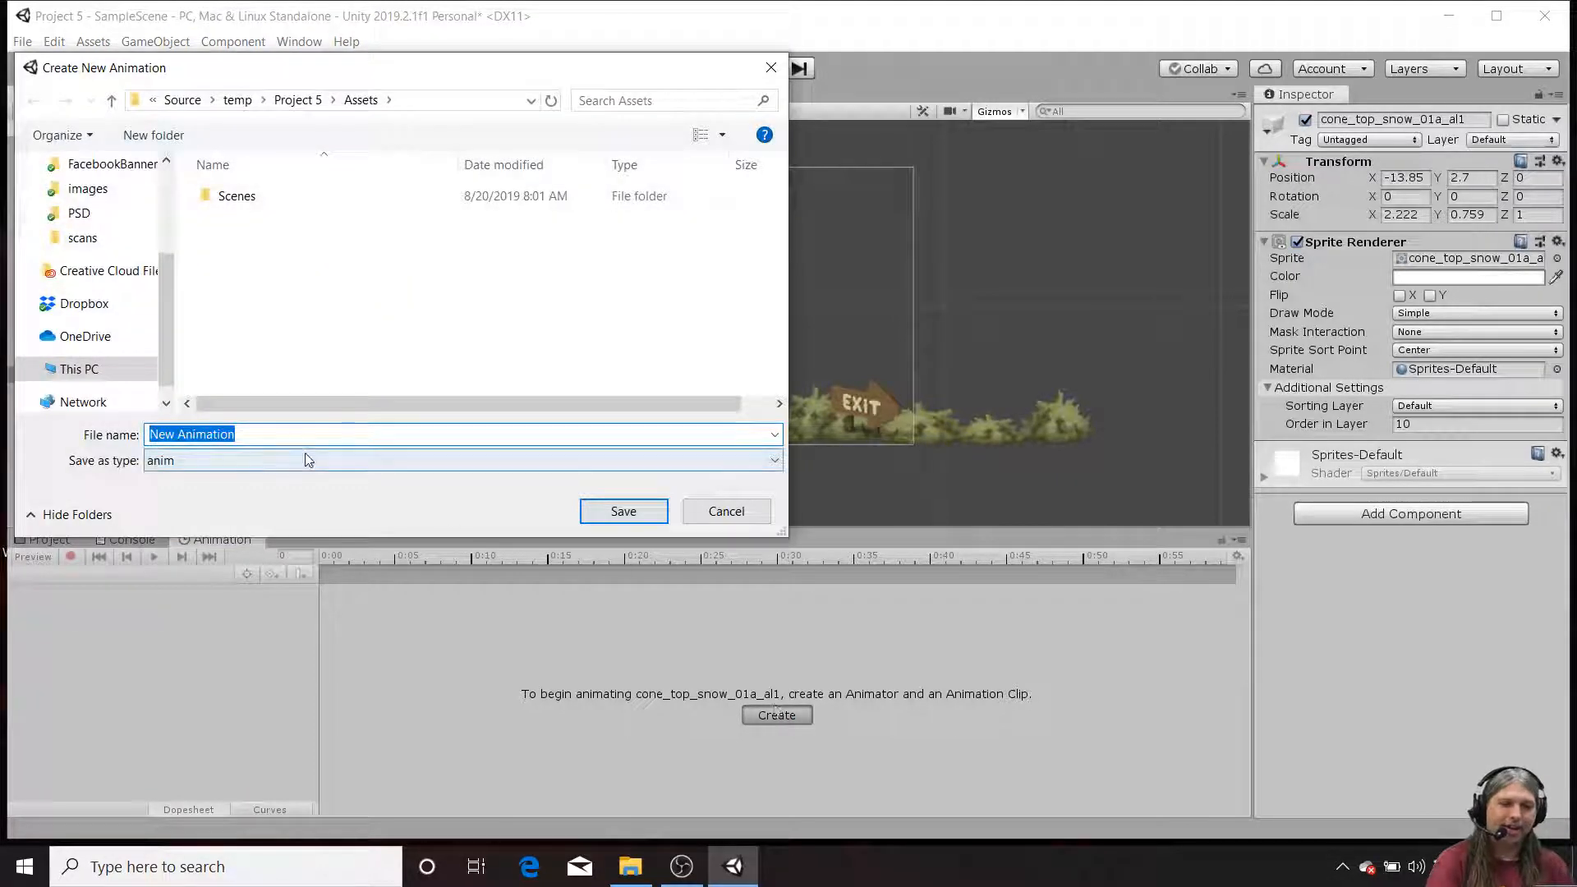
{"action": "type", "text": "cloudani"}
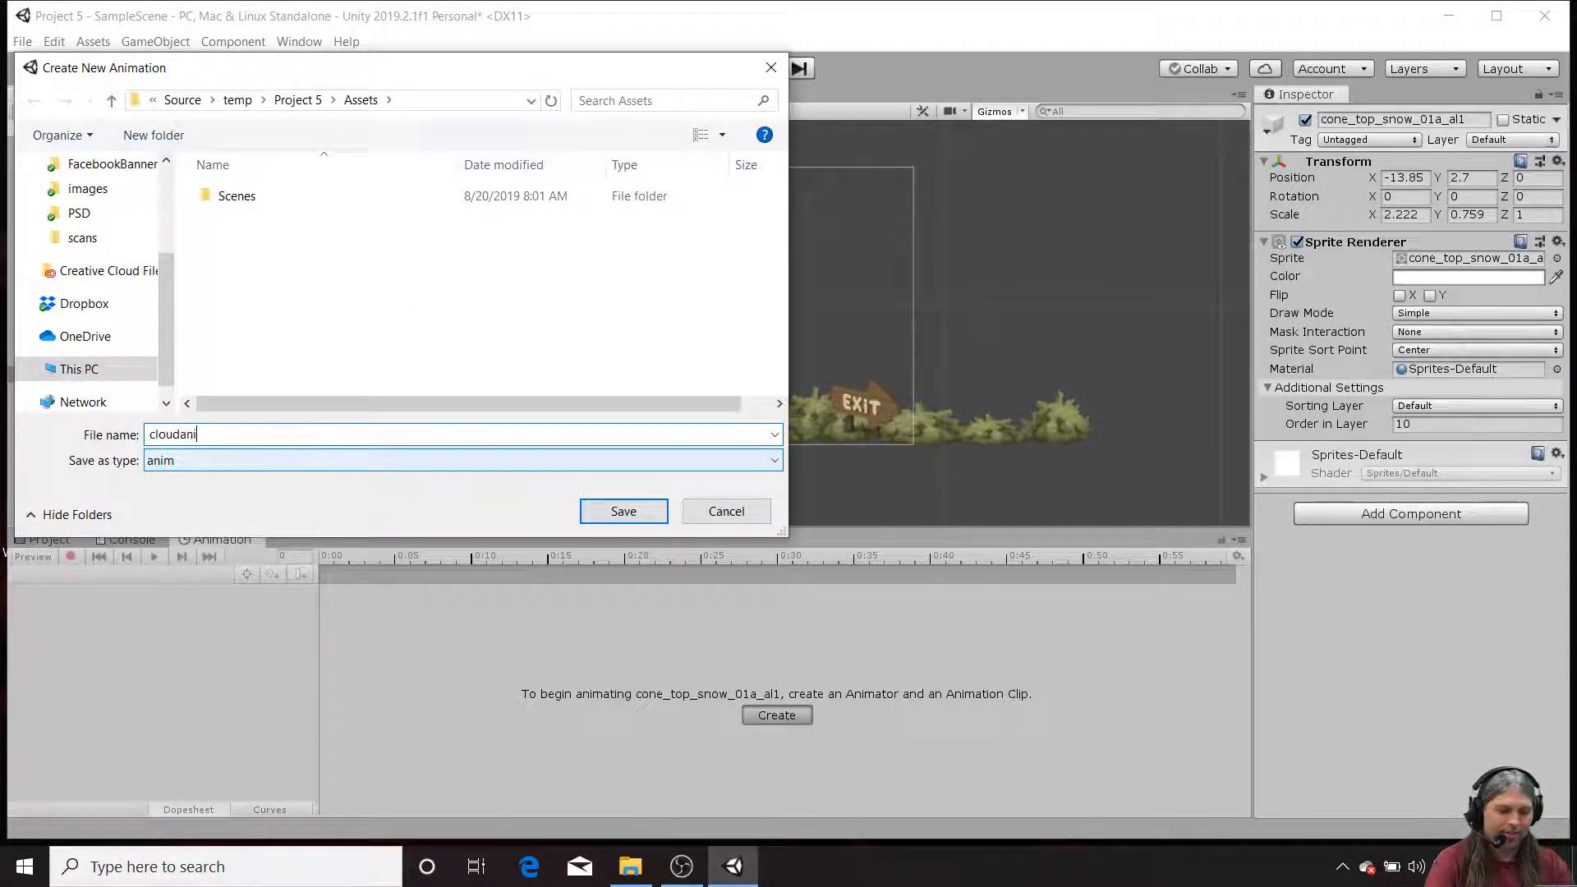
{"action": "type", "text": "mation"}
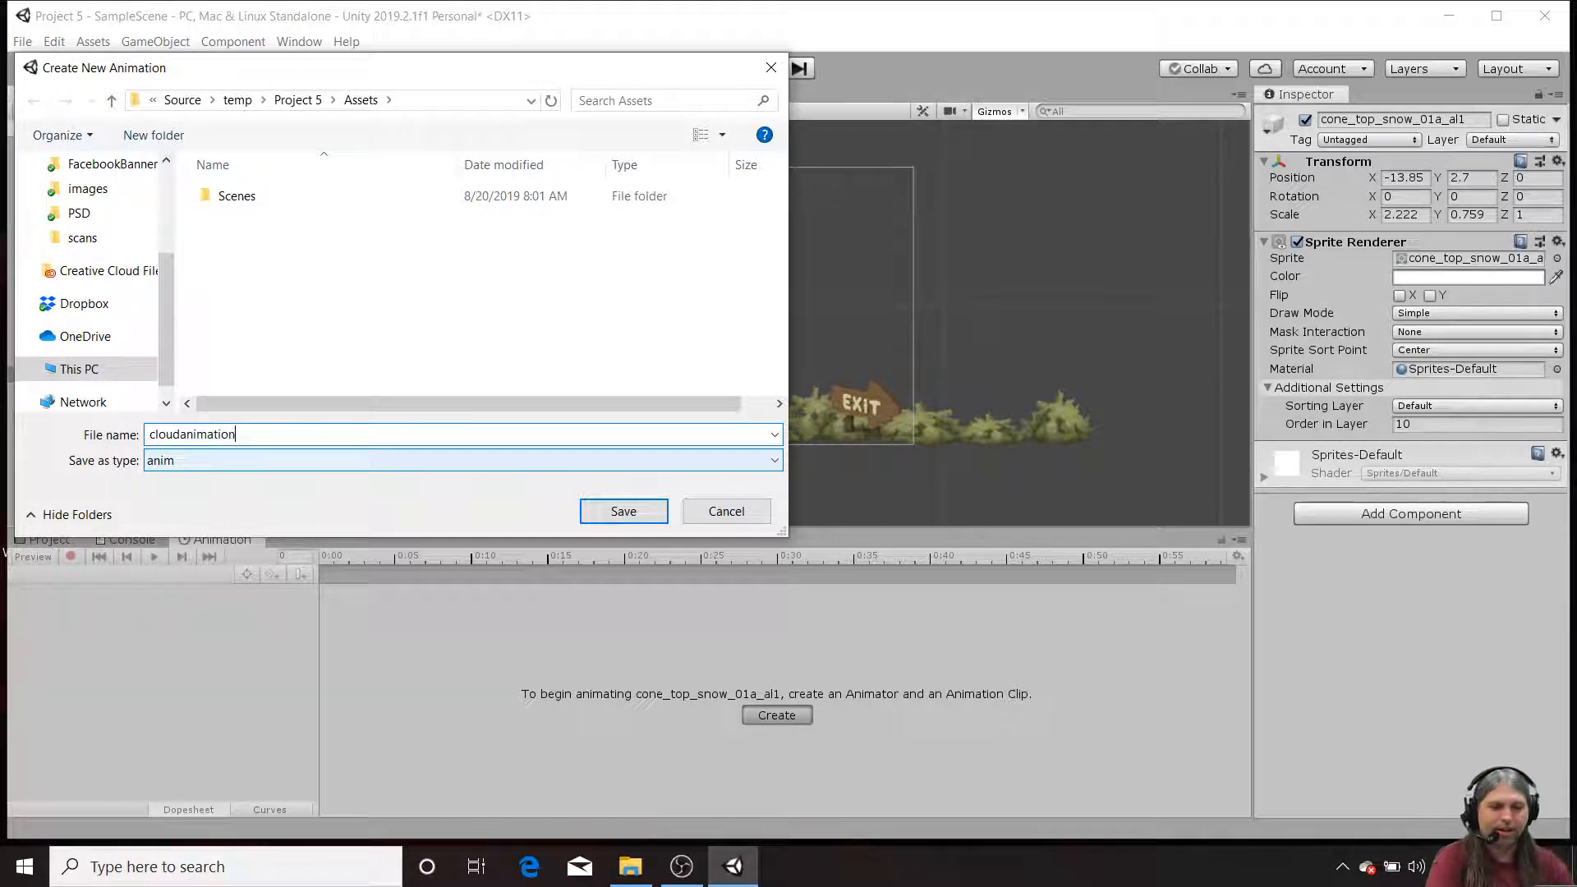
{"action": "left_click", "coordinate": [623, 510]}
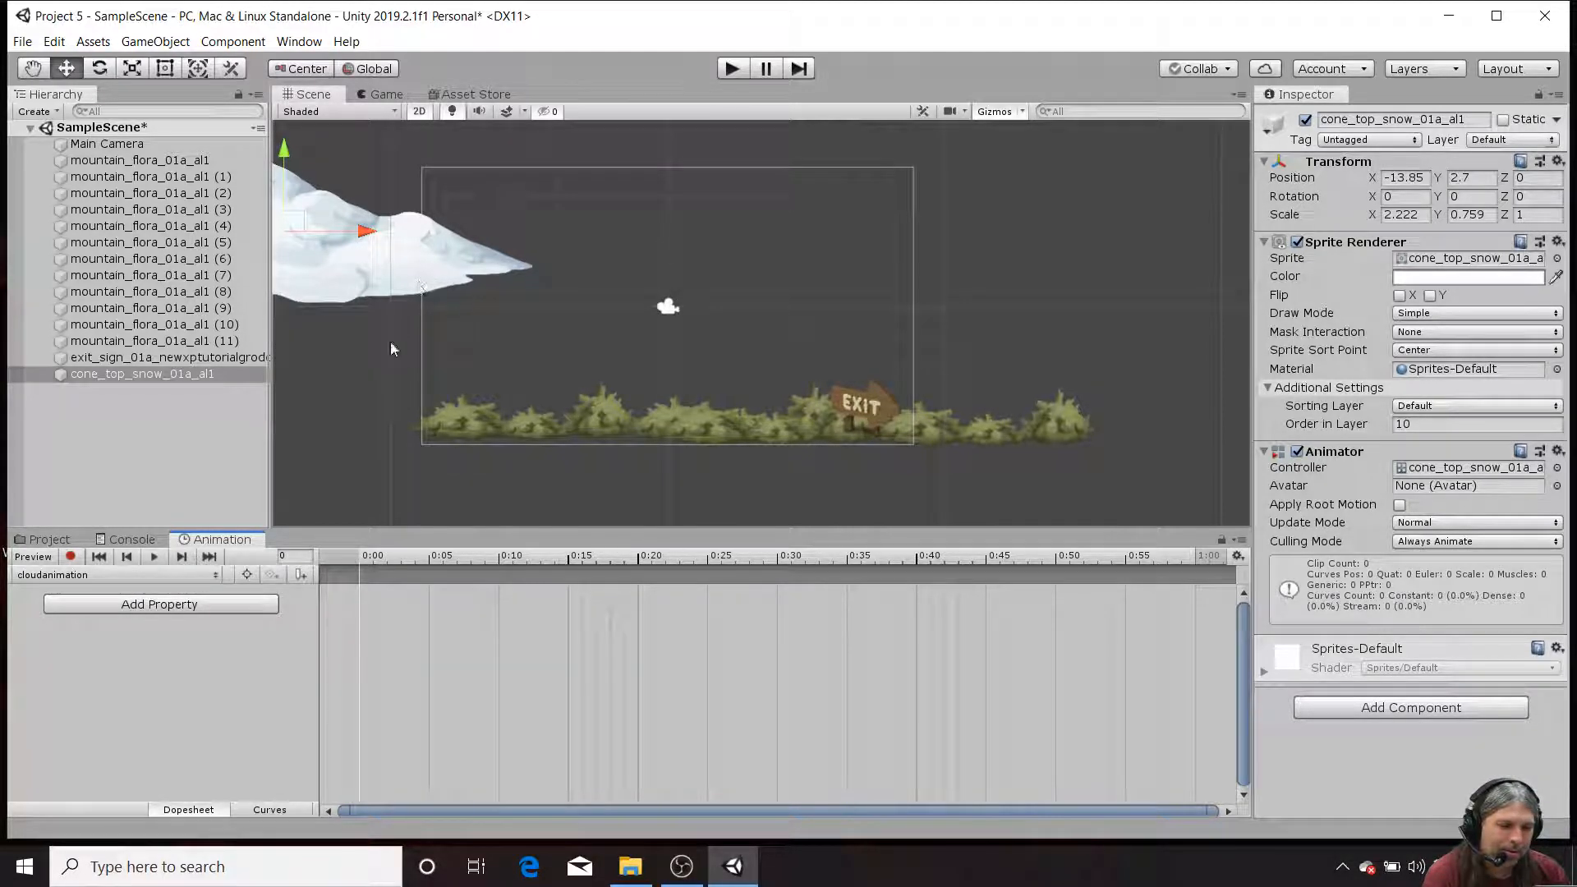
Step: Record mountain position keyframes at X -13.89 (0:00), X -5.2 (0:30) and X 18.41 (1:00), and play-test the scene
{"action": "left_click", "coordinate": [71, 557]}
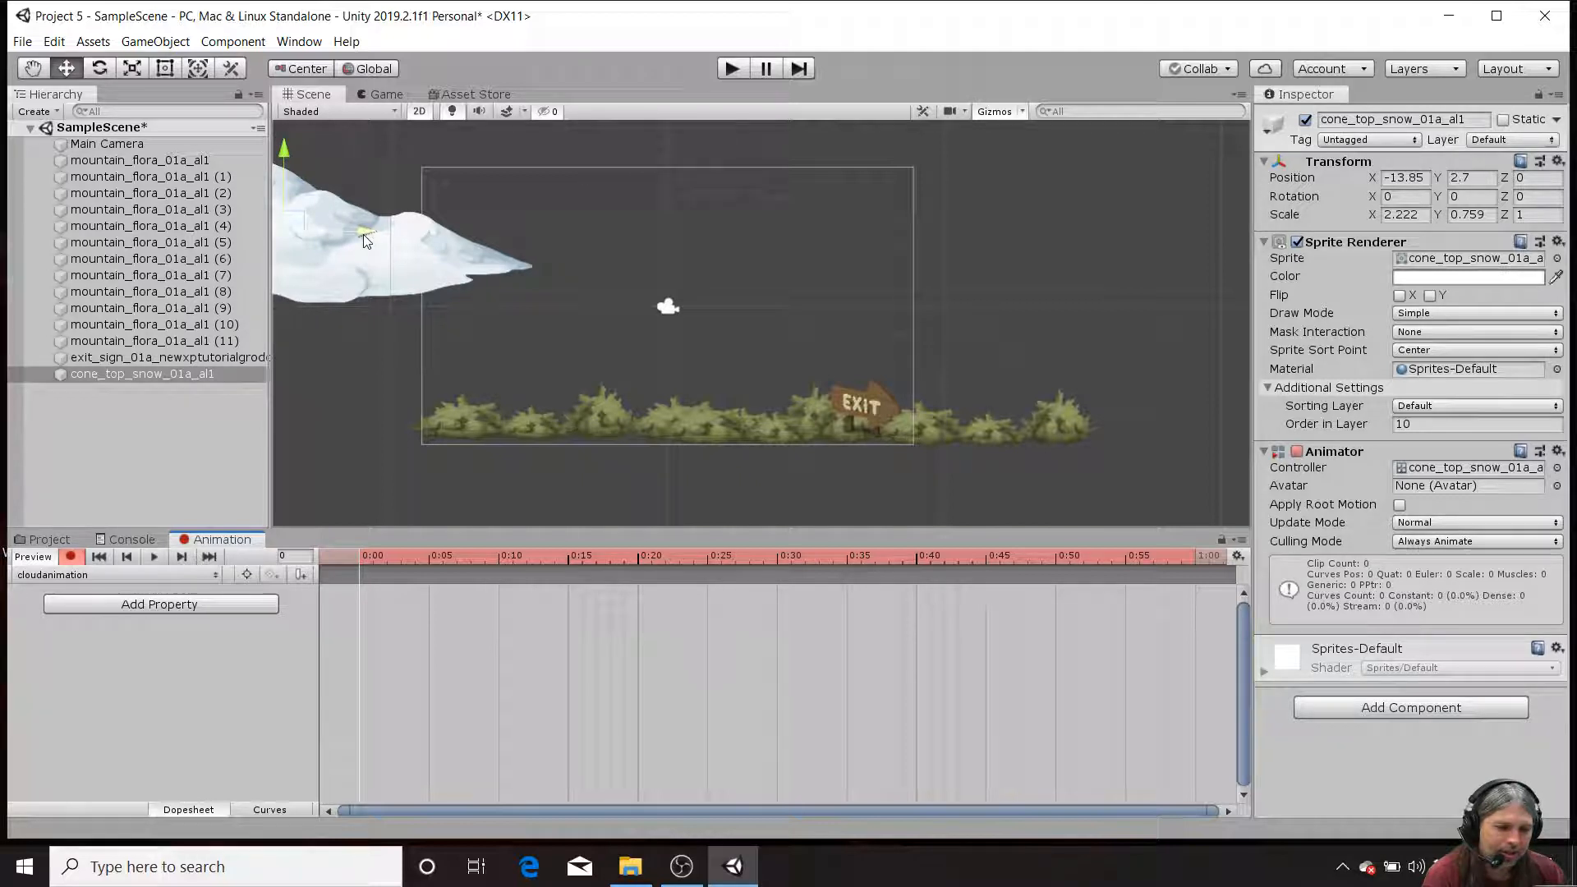
{"action": "left_click_drag", "start_coordinate": [363, 236], "coordinate": [362, 238]}
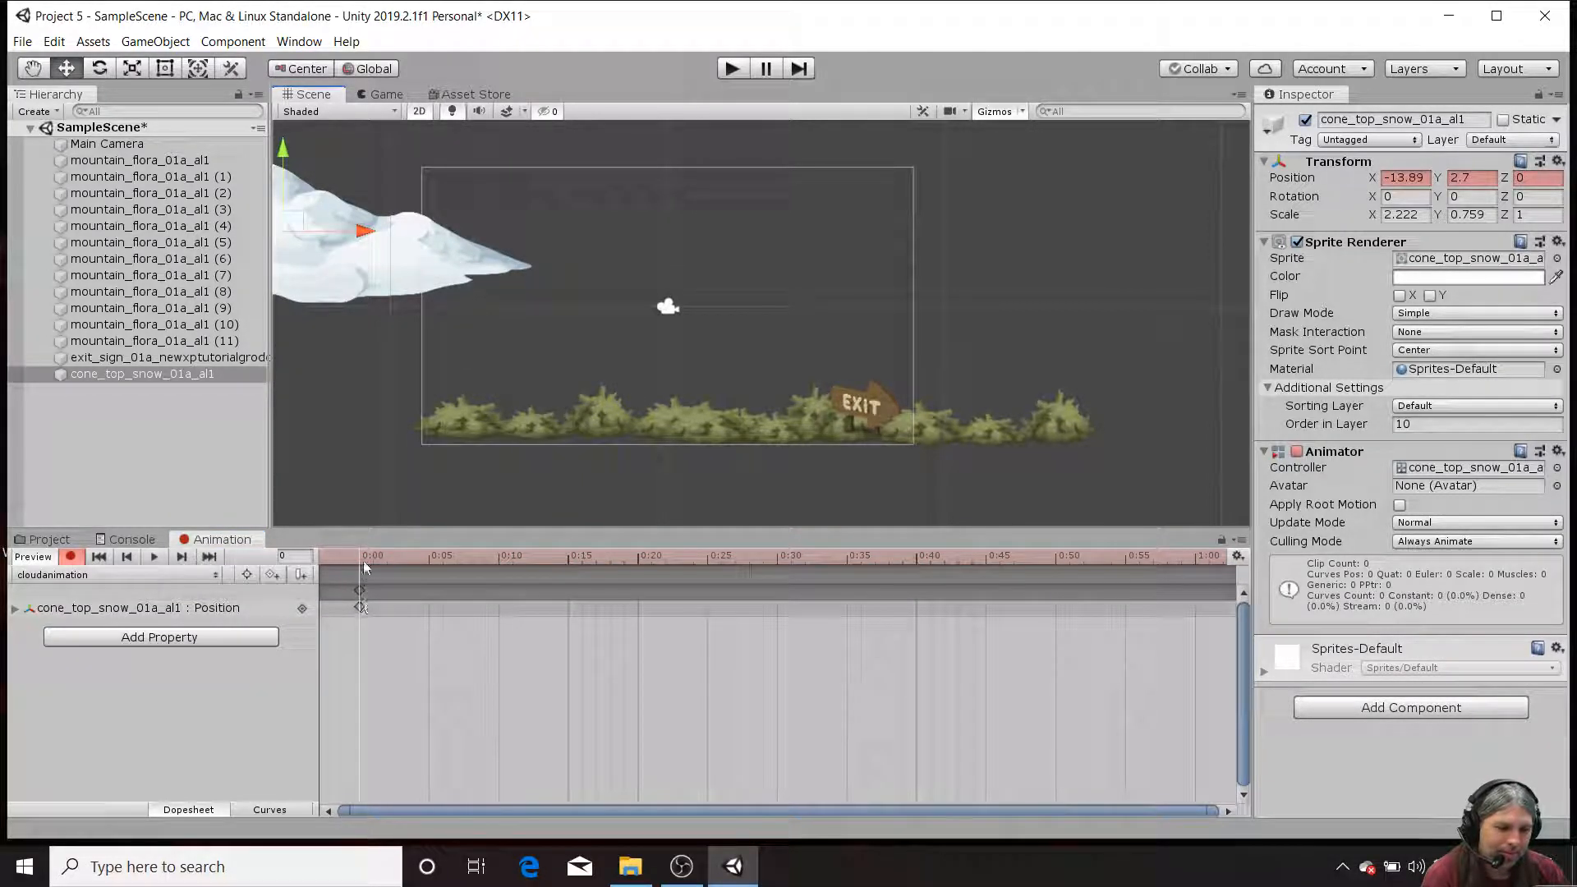
{"action": "left_click_drag", "start_coordinate": [358, 554], "coordinate": [776, 562]}
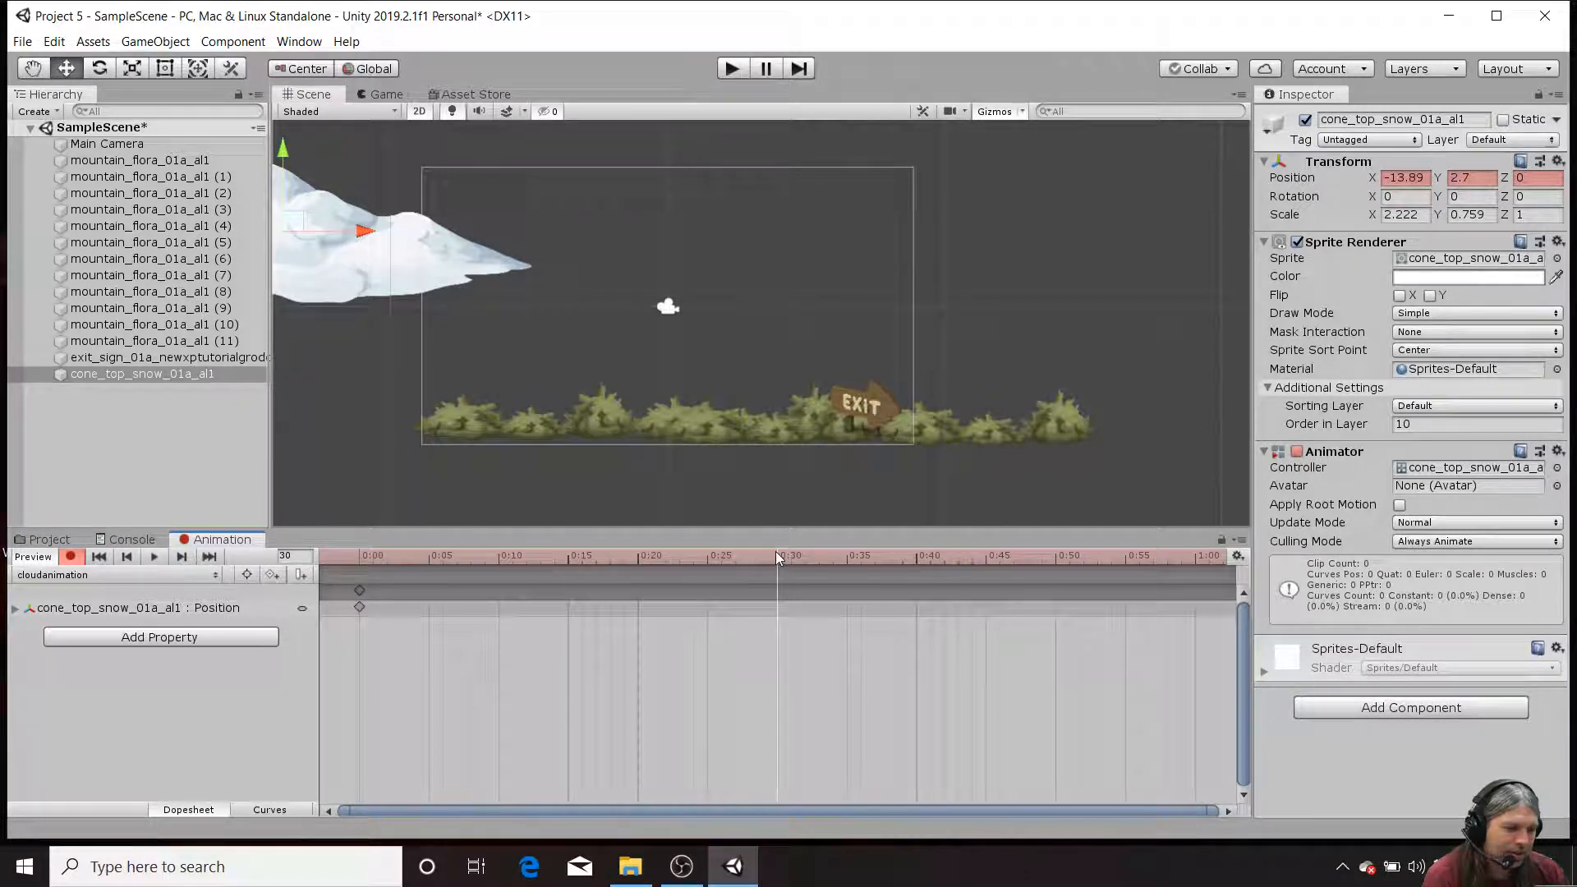
{"action": "left_click_drag", "start_coordinate": [368, 231], "coordinate": [607, 233]}
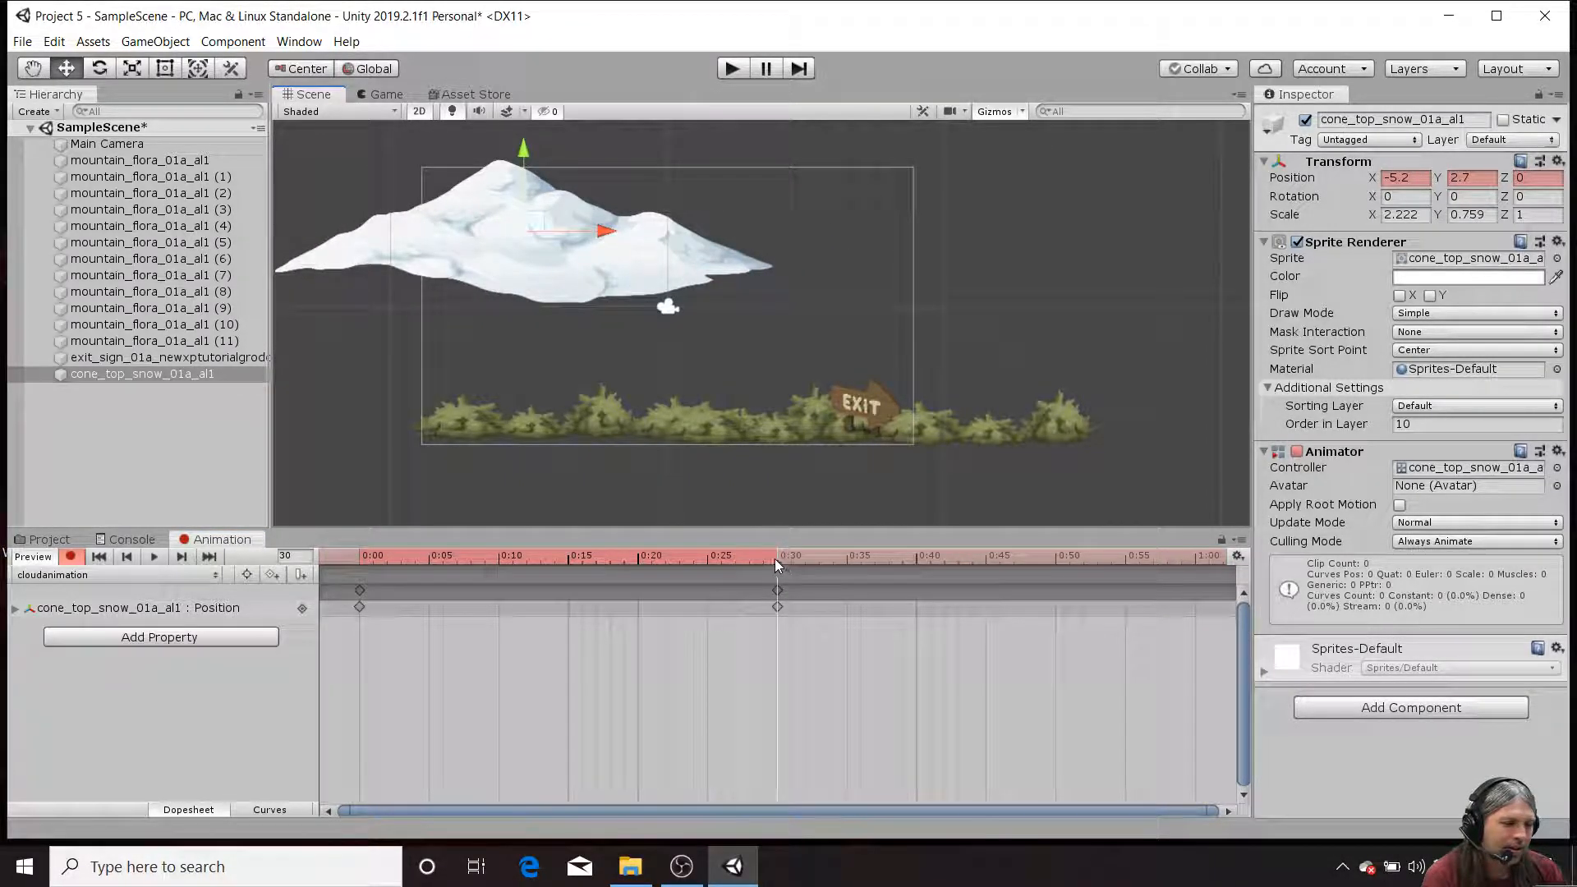
{"action": "left_click_drag", "start_coordinate": [781, 555], "coordinate": [1195, 562]}
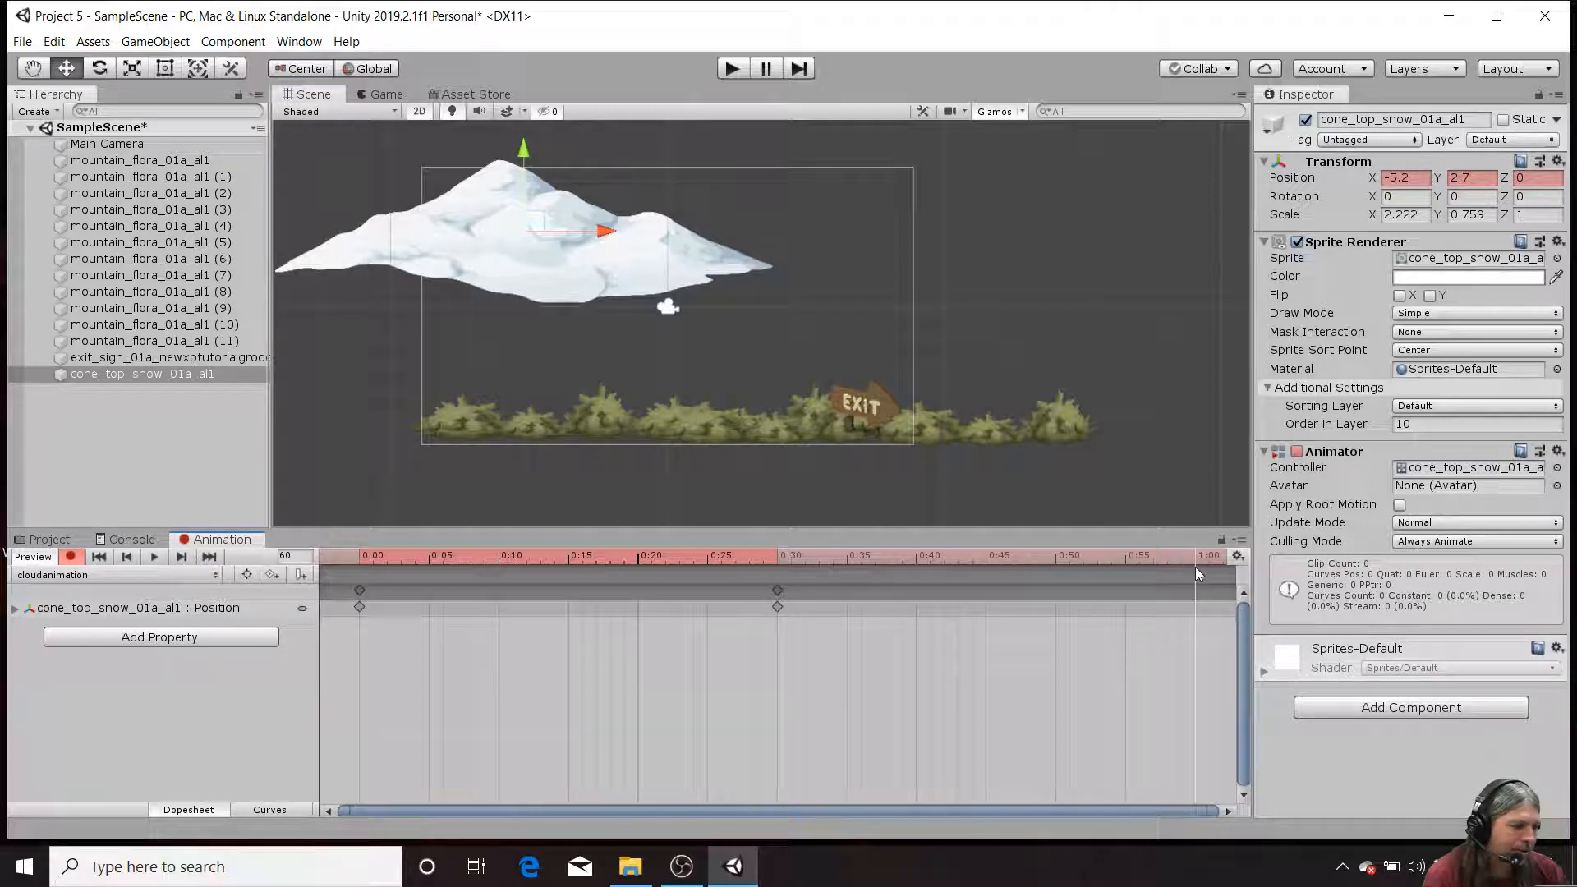
{"action": "left_click_drag", "start_coordinate": [608, 238], "coordinate": [1271, 215]}
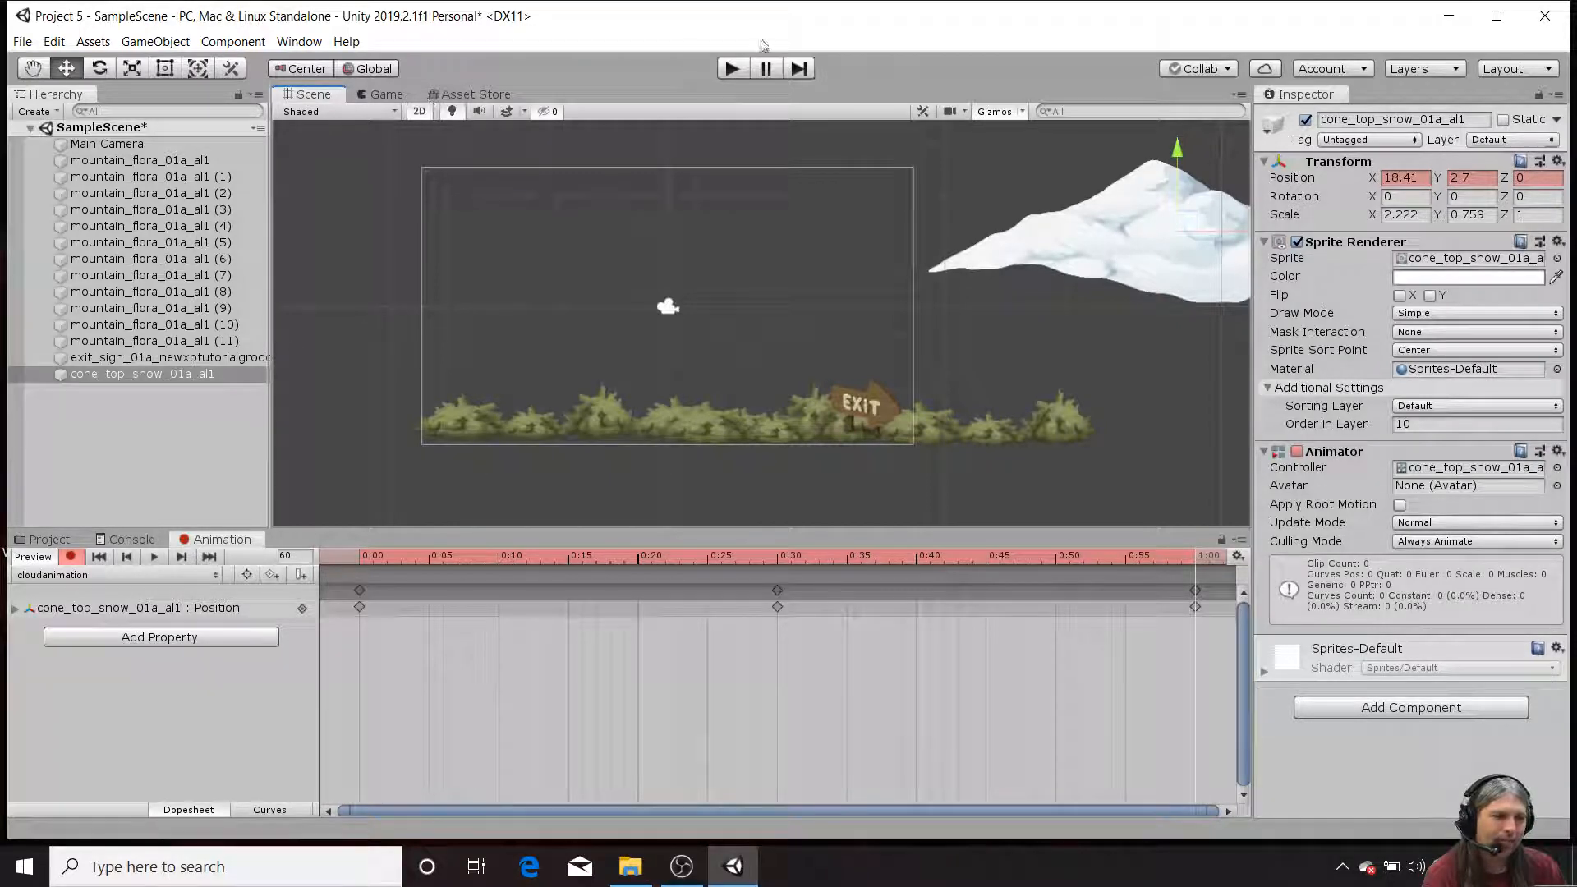
{"action": "left_click", "coordinate": [730, 69]}
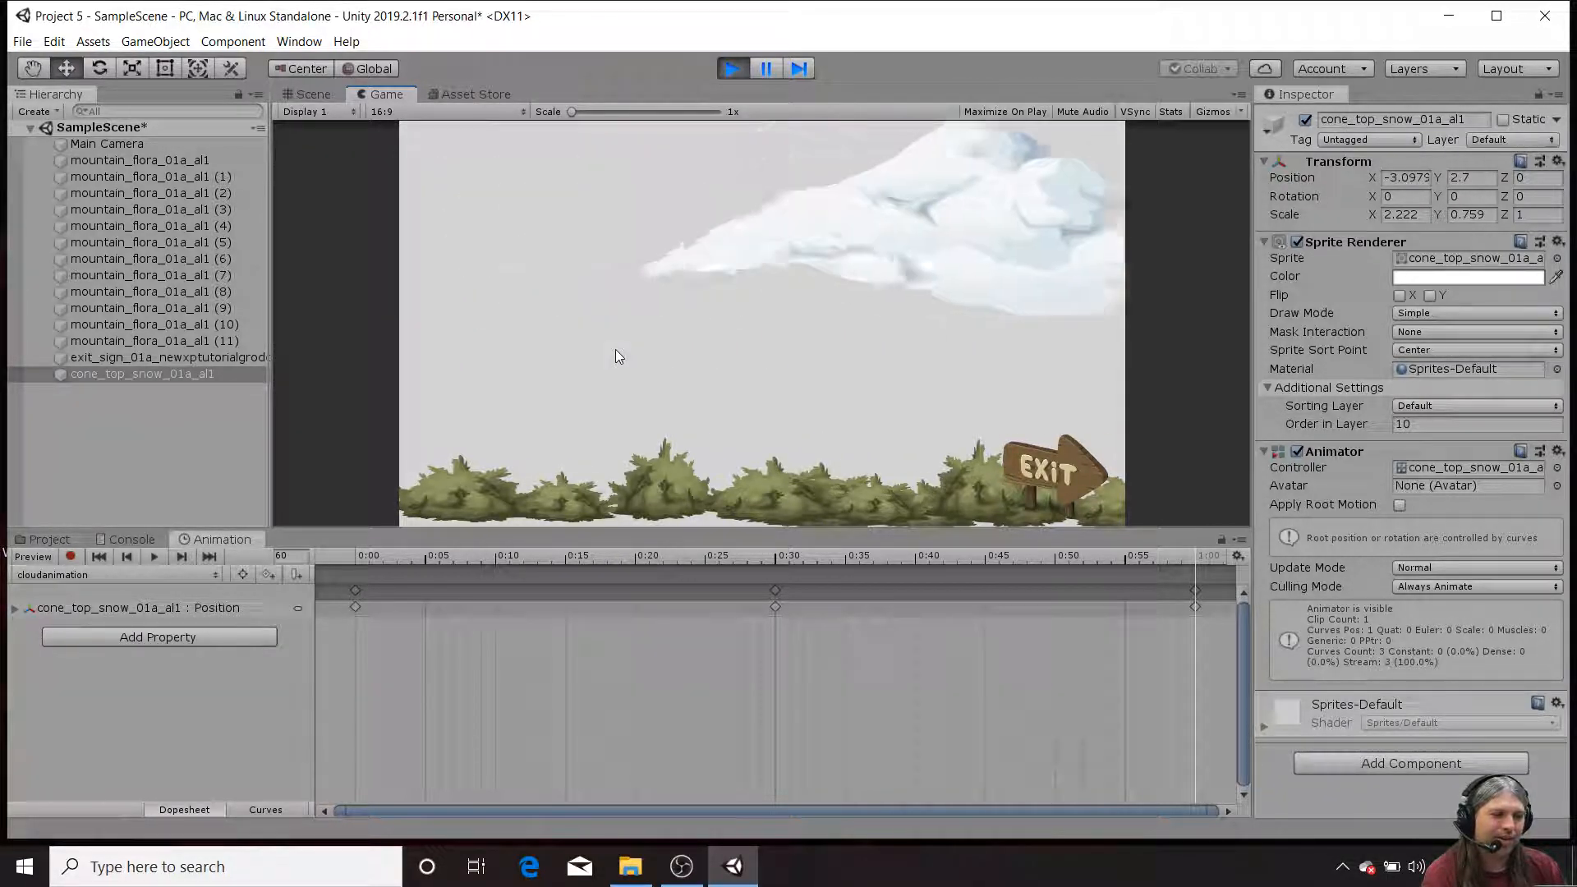
{"action": "left_click", "coordinate": [728, 70]}
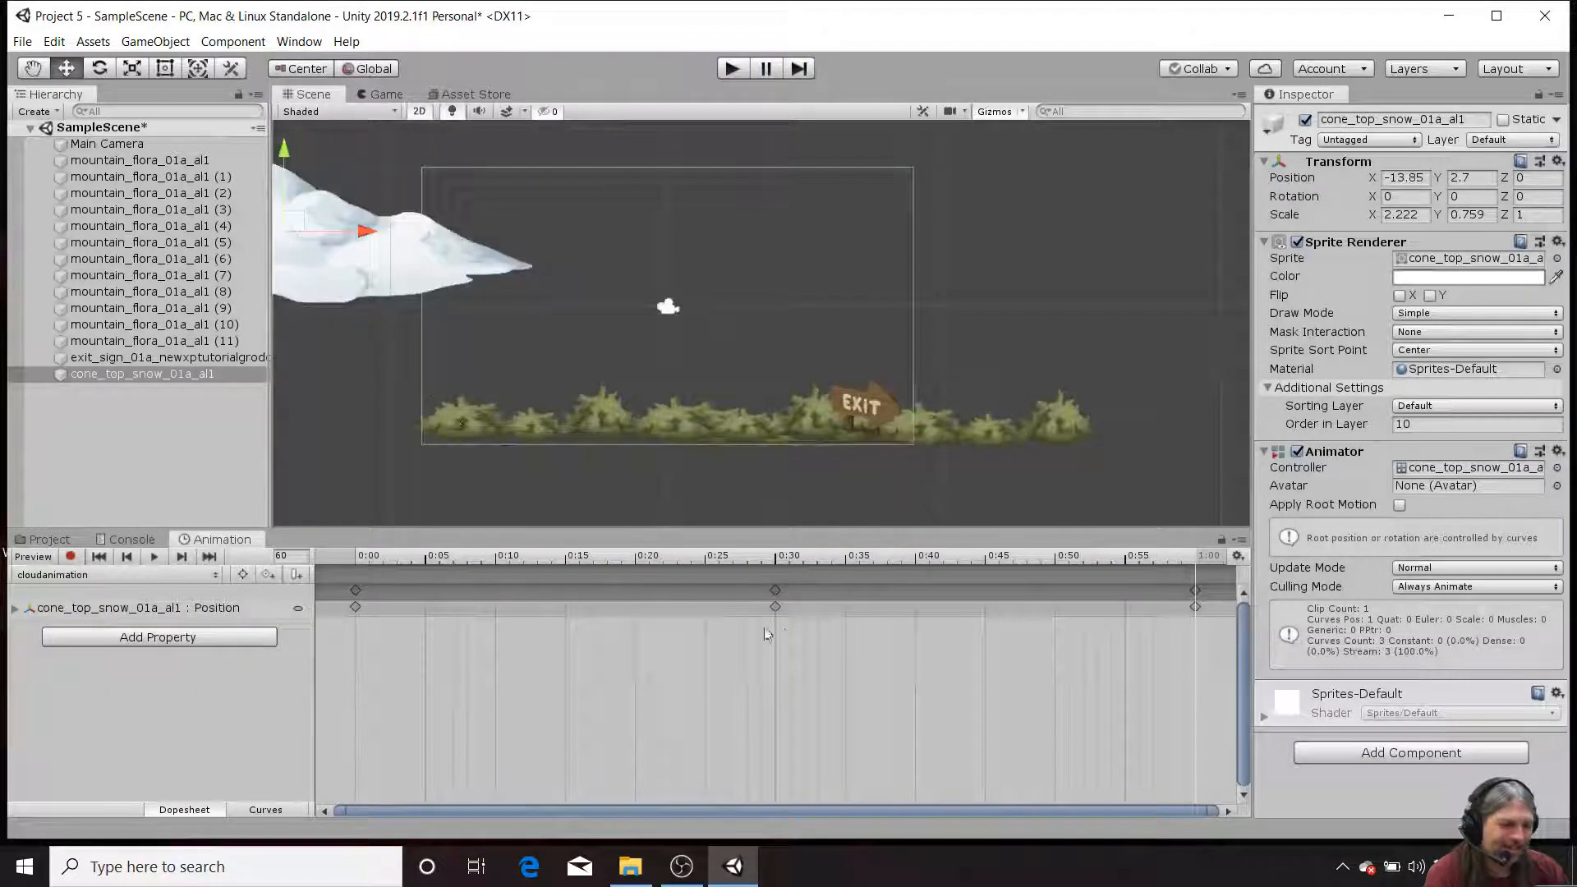
Step: Delete the mountain's position keyframe at 1:00 from cloudanimation
{"action": "scroll", "coordinate": [827, 584], "scroll_direction": "down", "scroll_amount": 5}
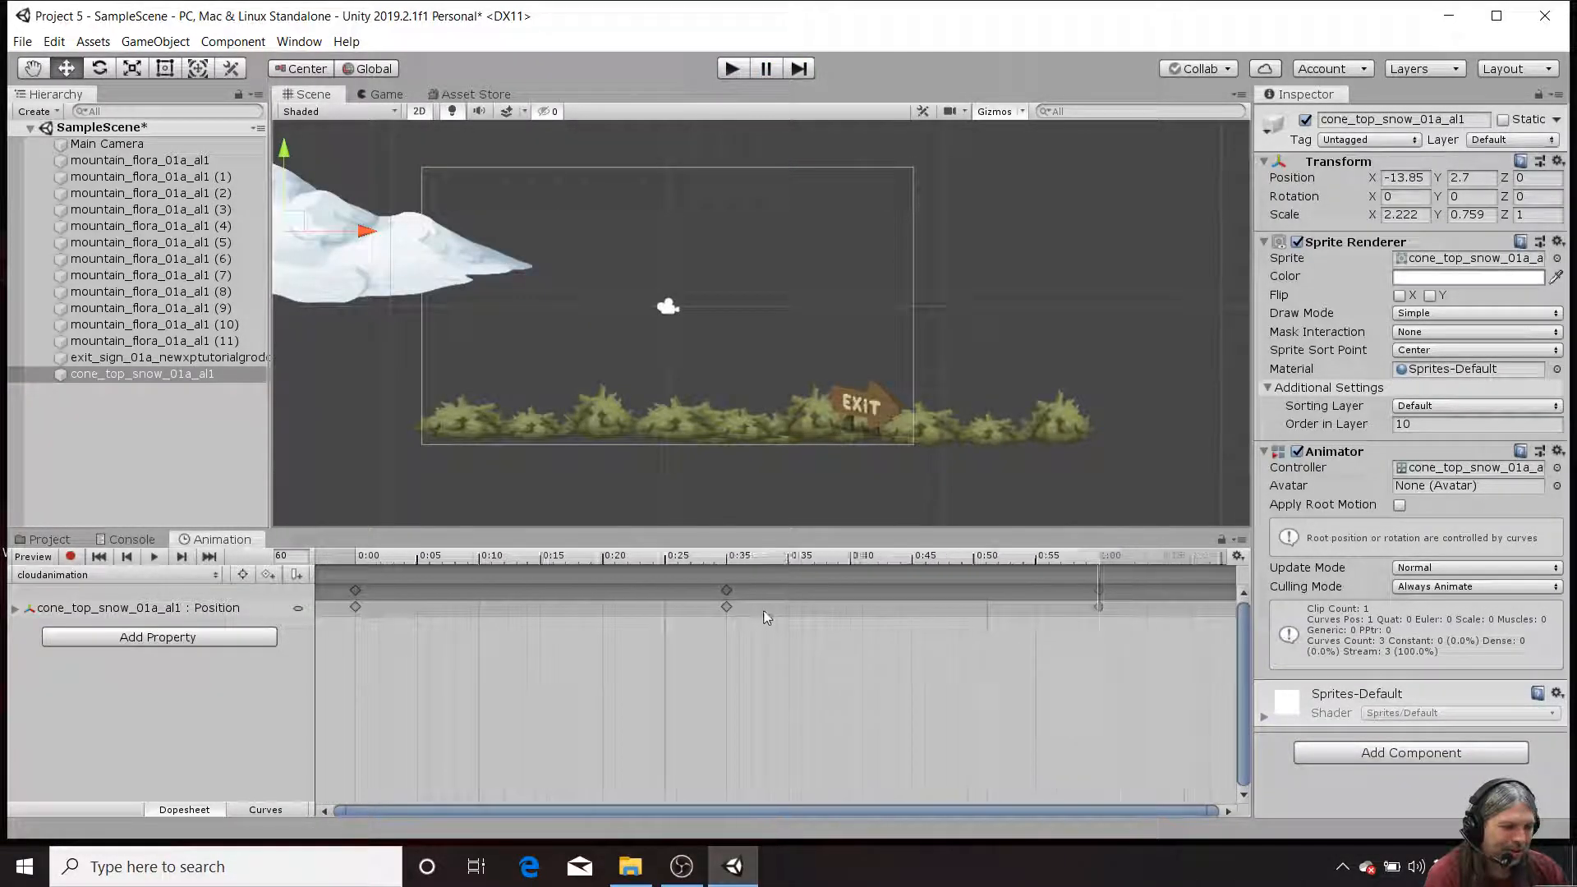
{"action": "scroll", "coordinate": [732, 613], "scroll_direction": "down", "scroll_amount": 10}
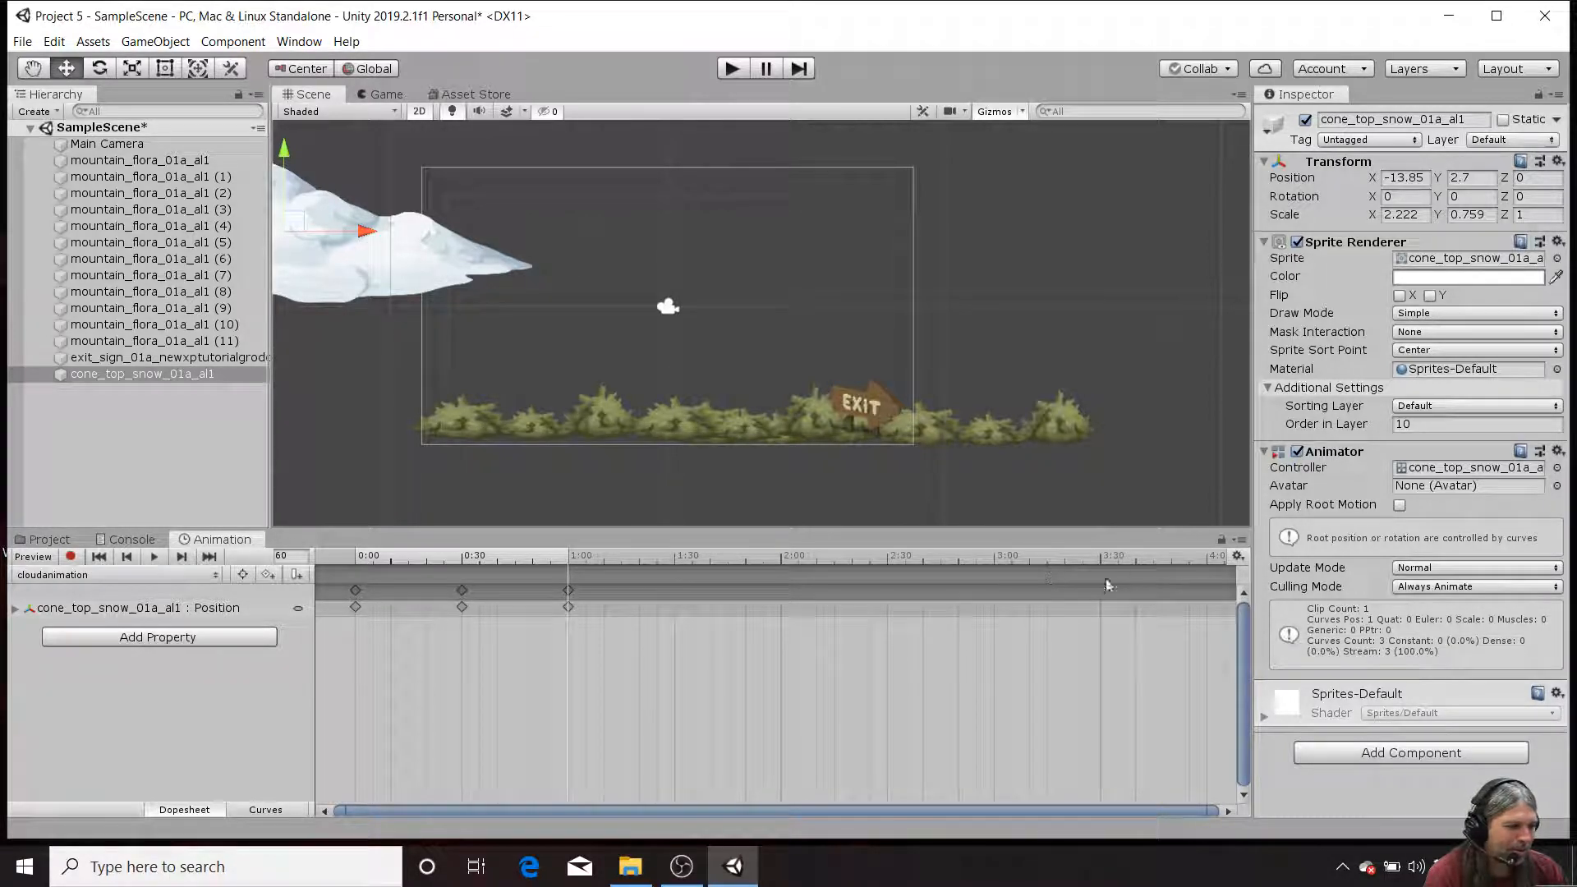
{"action": "left_click", "coordinate": [568, 590]}
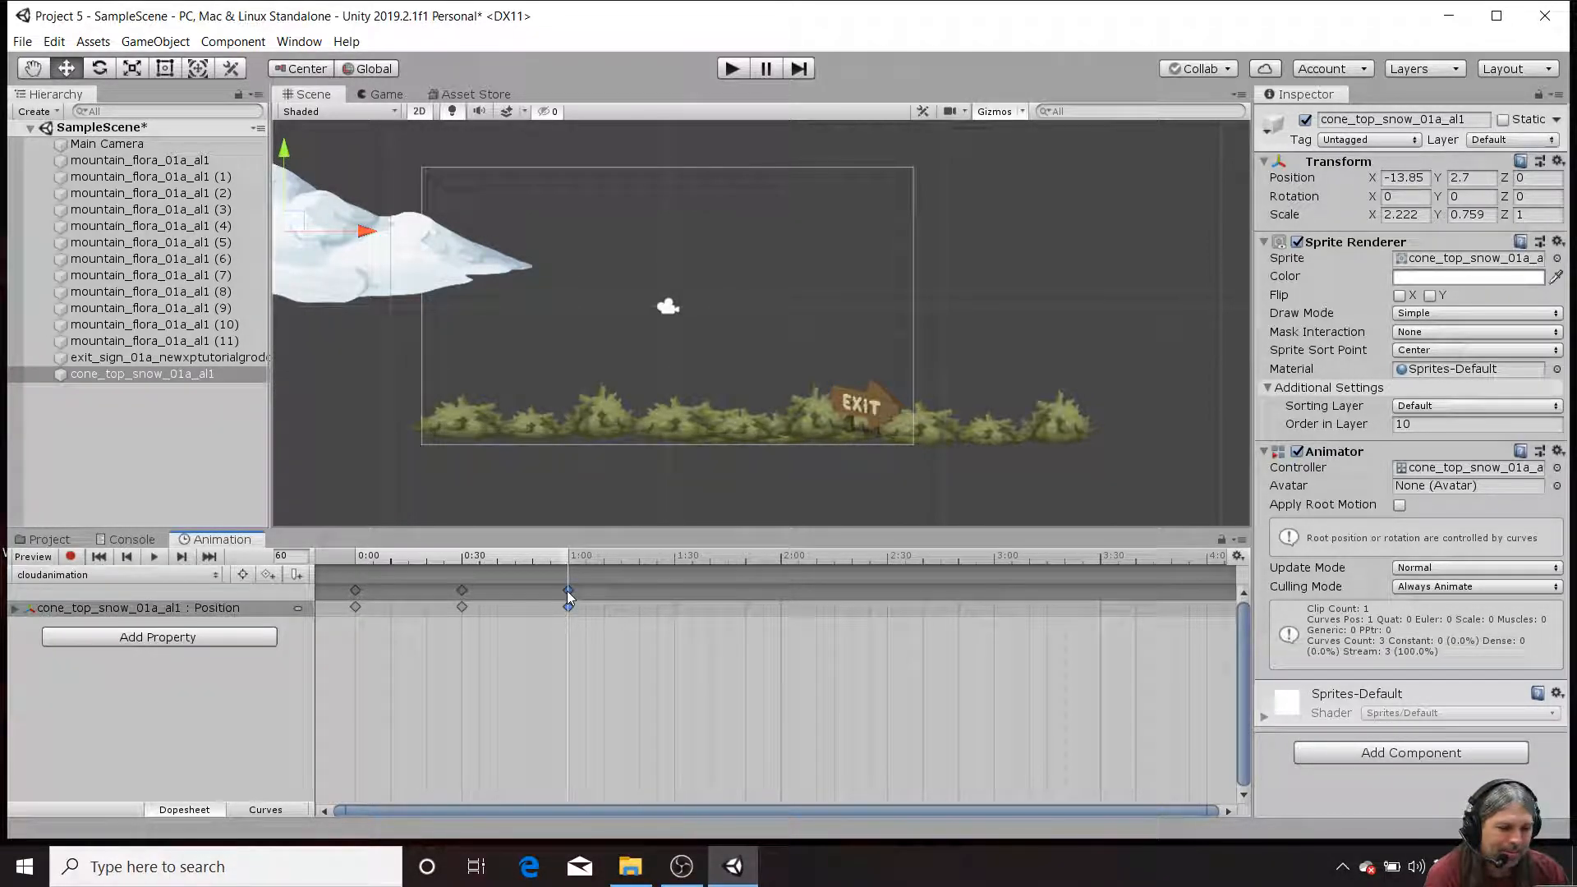
{"action": "right_click", "coordinate": [568, 589]}
{"action": "left_click", "coordinate": [624, 623]}
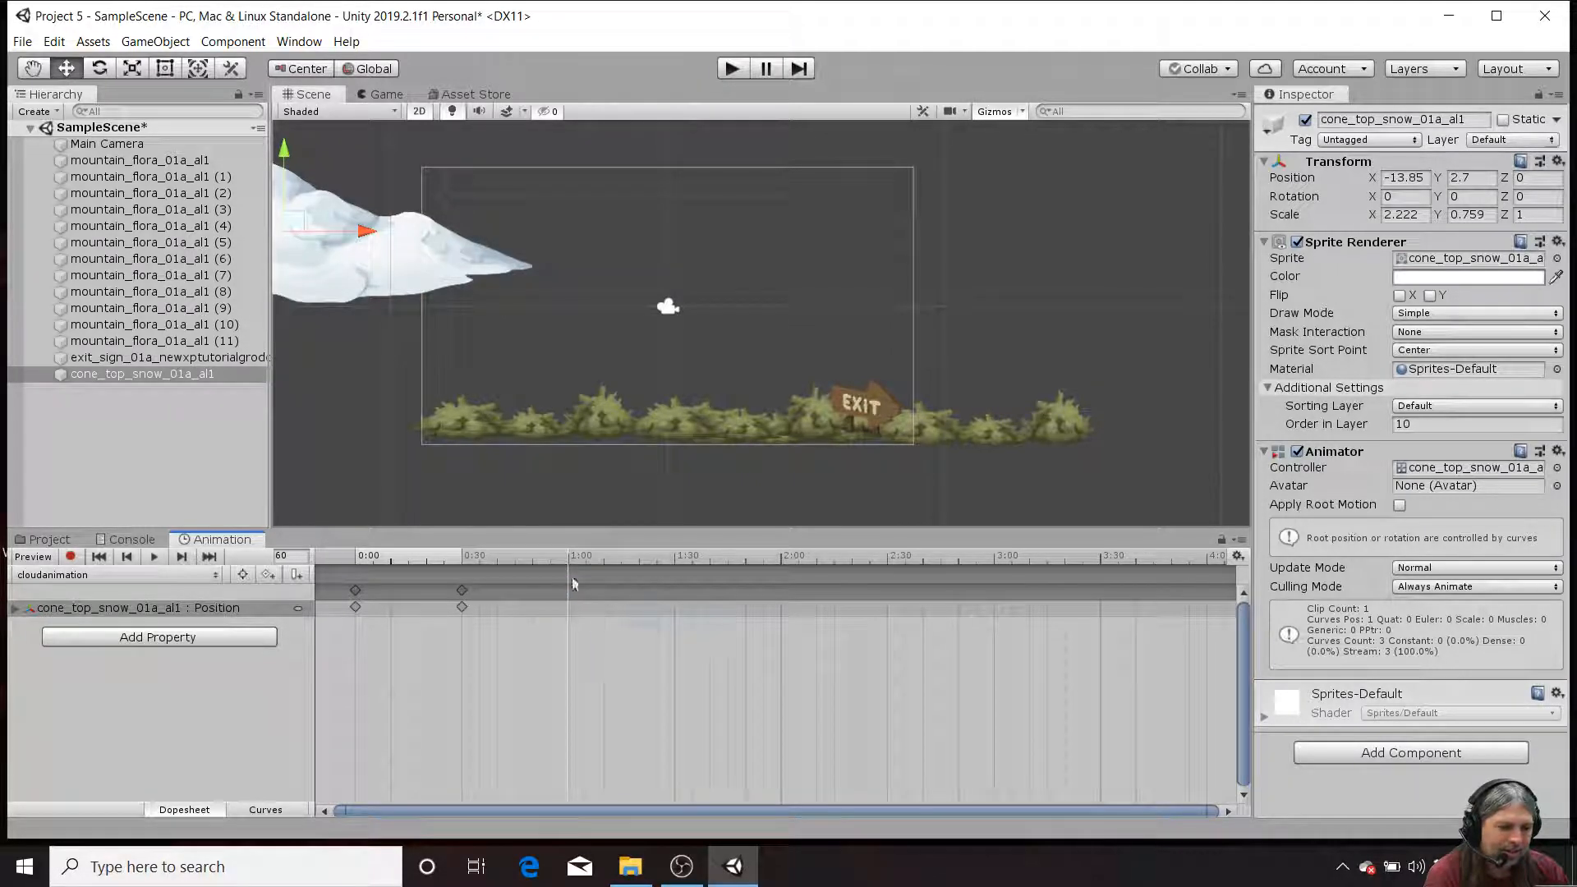
Step: Move the mountain past the frame's right edge to about X 18.15 at 4:00 on the timeline, and play-test the scene
{"action": "left_click", "coordinate": [1207, 559]}
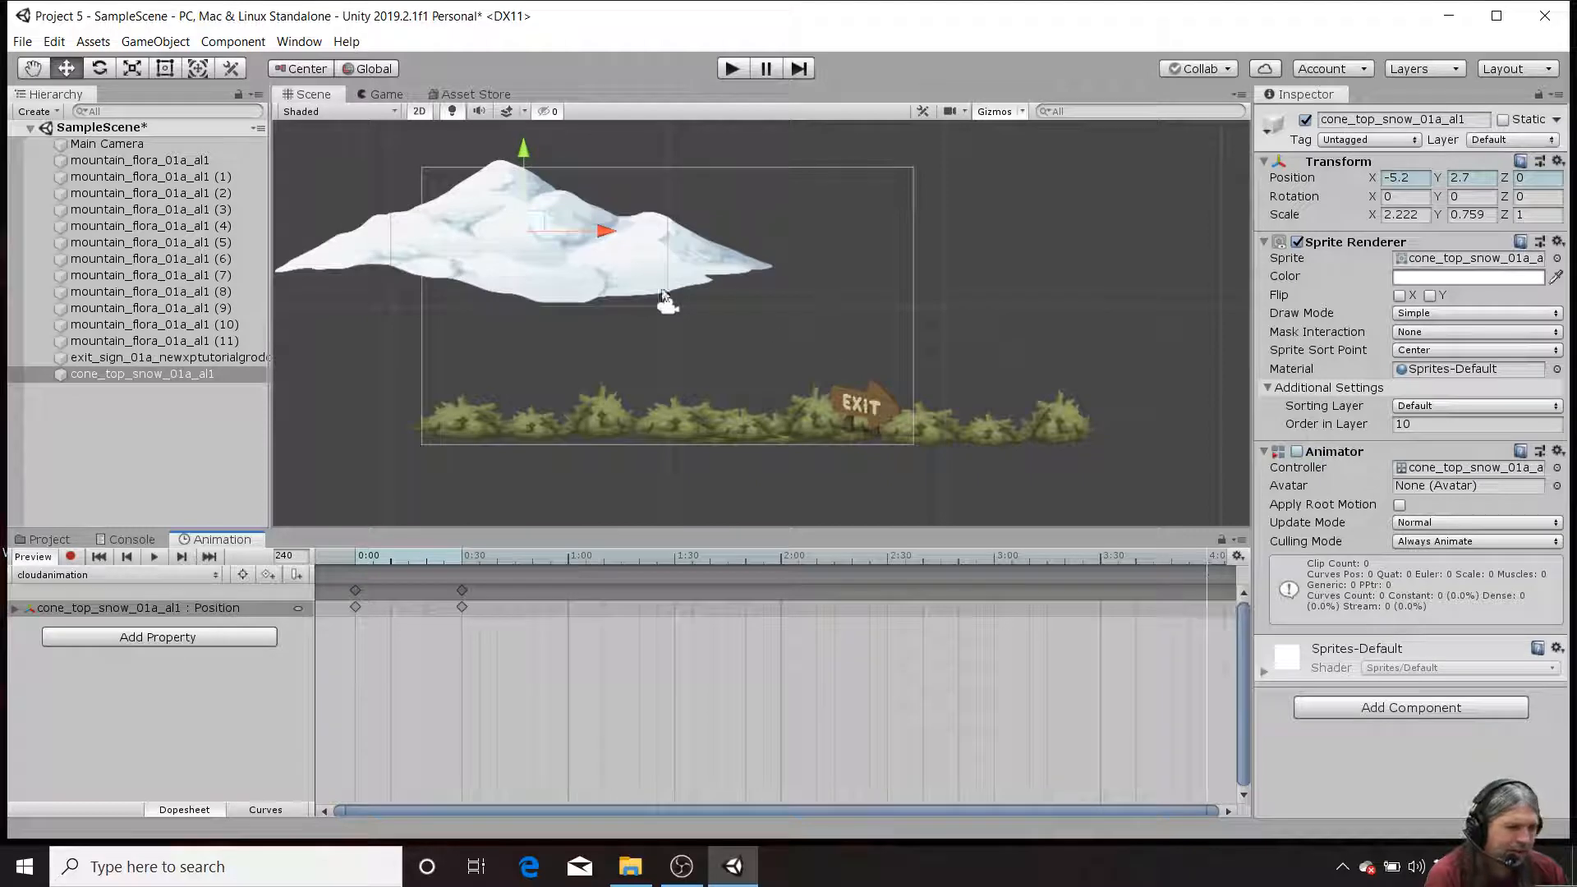
{"action": "left_click_drag", "start_coordinate": [604, 238], "coordinate": [1249, 233]}
{"action": "left_click", "coordinate": [732, 69]}
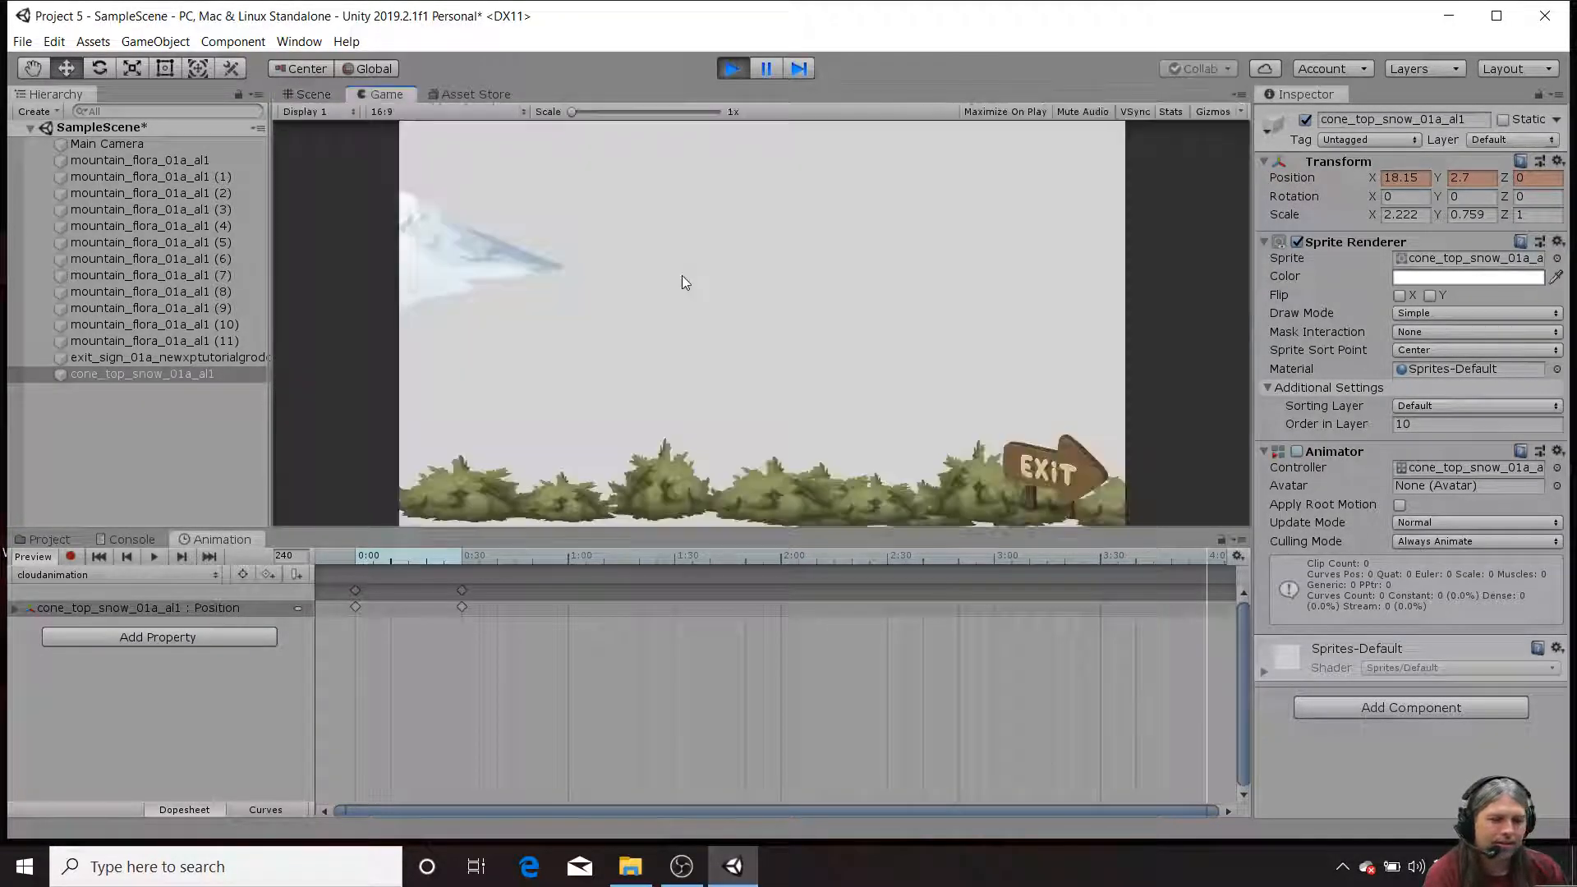
Step: Record a position keyframe at 4:00 with the mountain beyond the frame's right edge at about X 18.11, and play-test the scene
{"action": "left_click", "coordinate": [732, 69]}
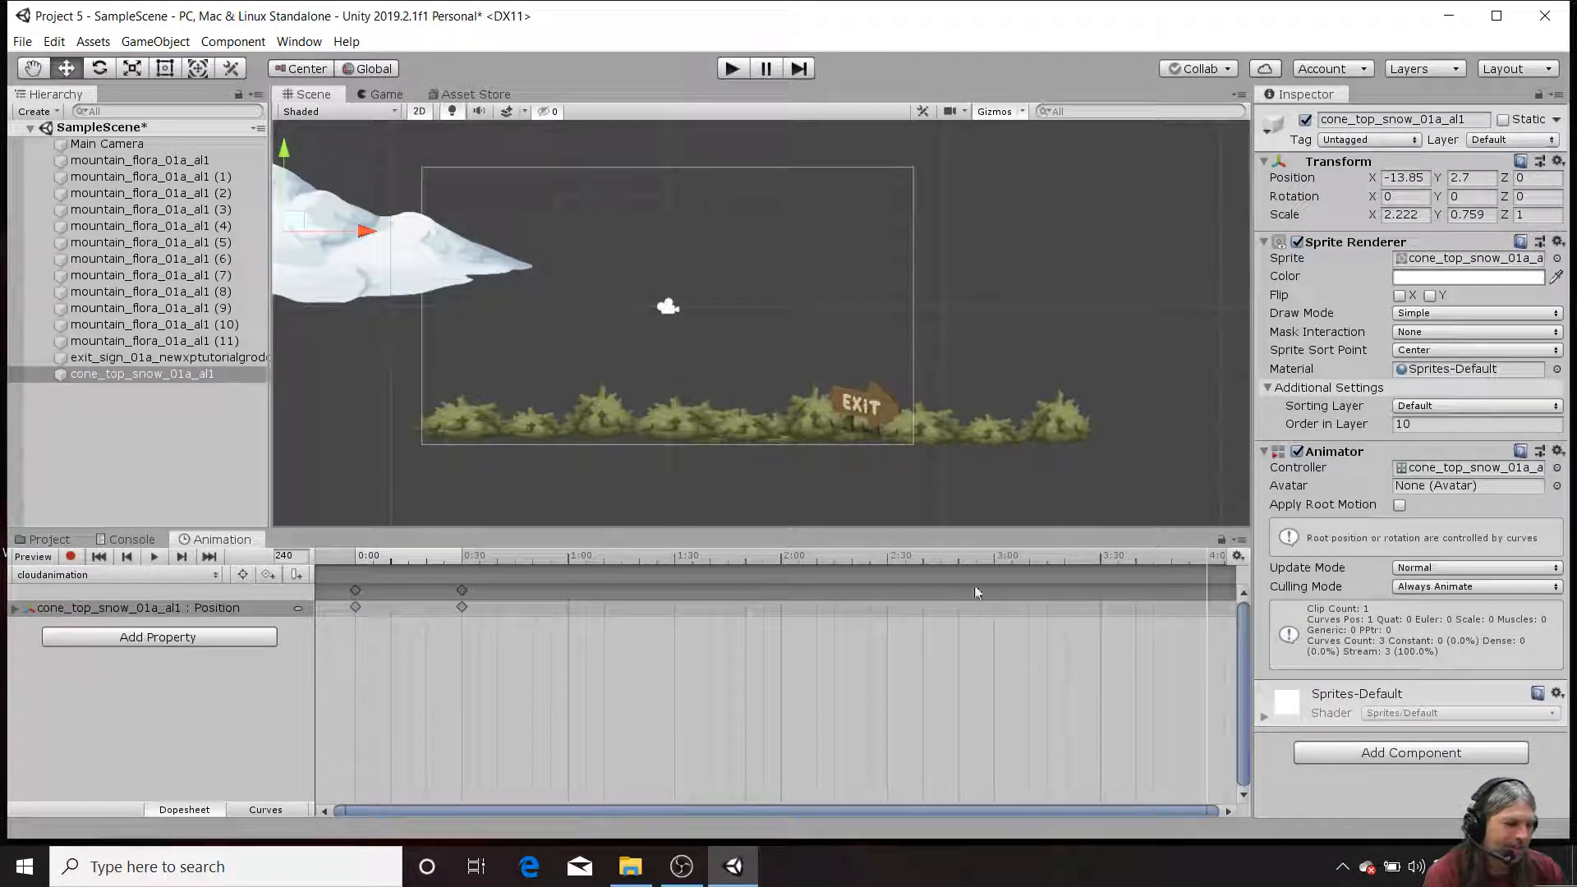
{"action": "left_click", "coordinate": [71, 557]}
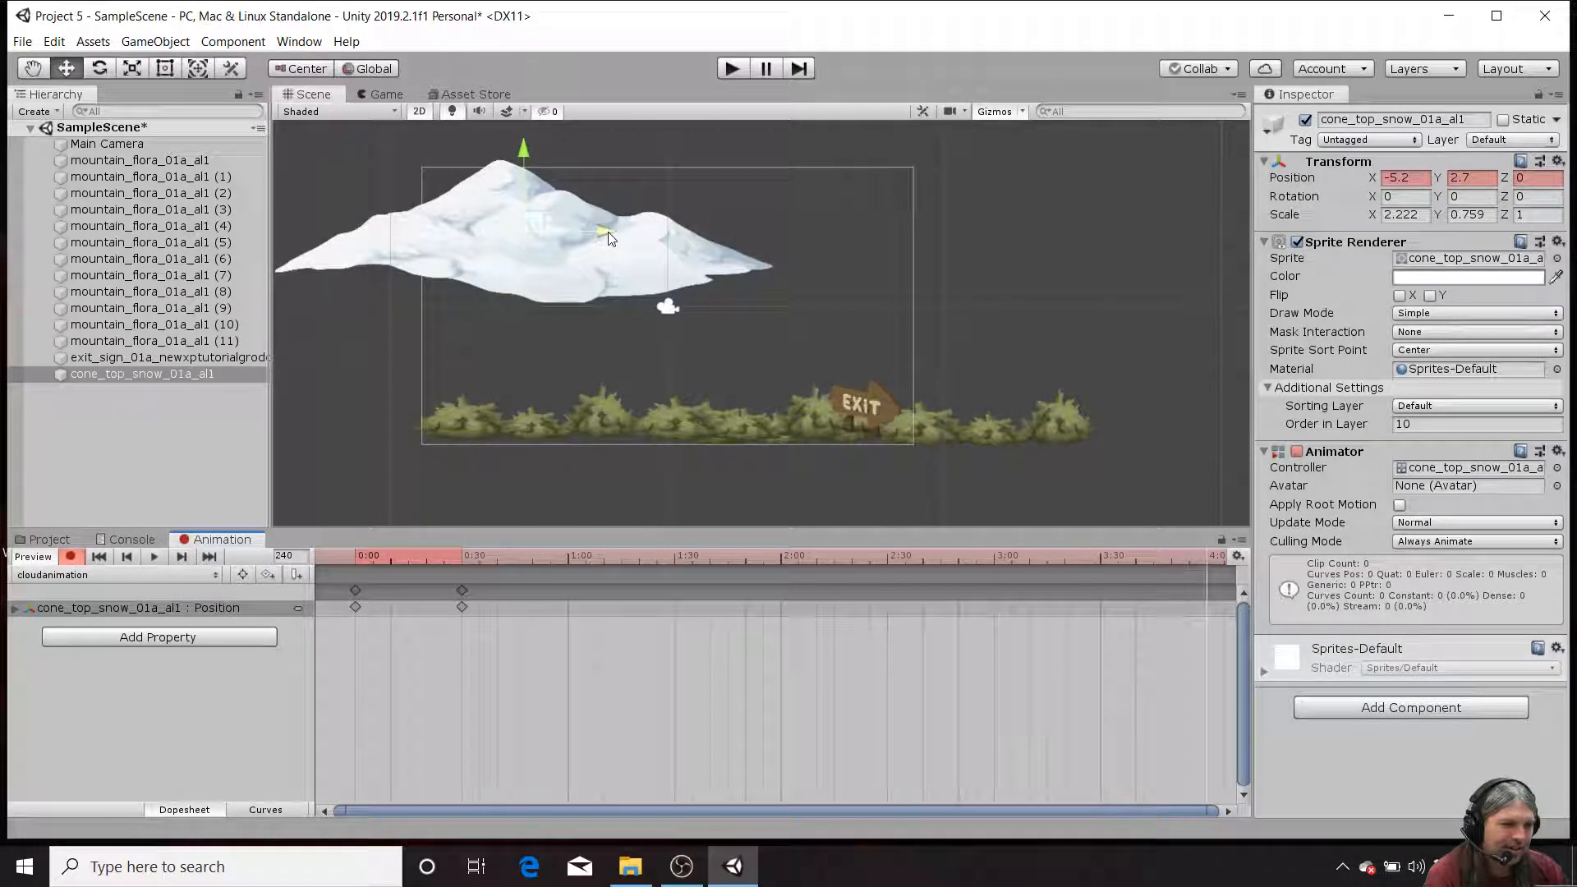
{"action": "left_click_drag", "start_coordinate": [608, 232], "coordinate": [1271, 212]}
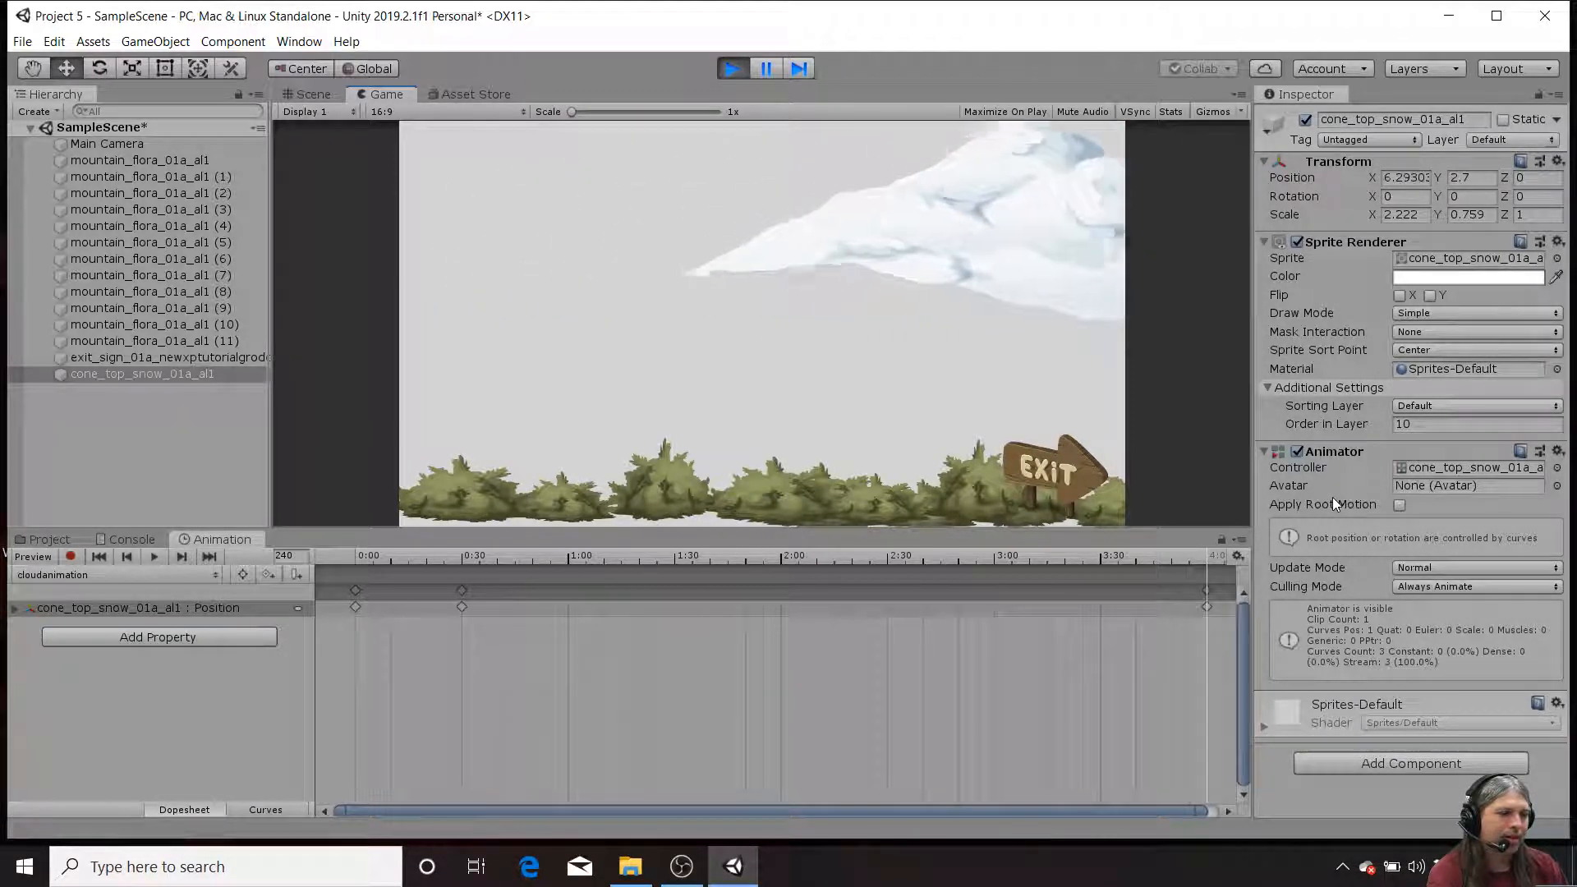
{"action": "left_click", "coordinate": [730, 69]}
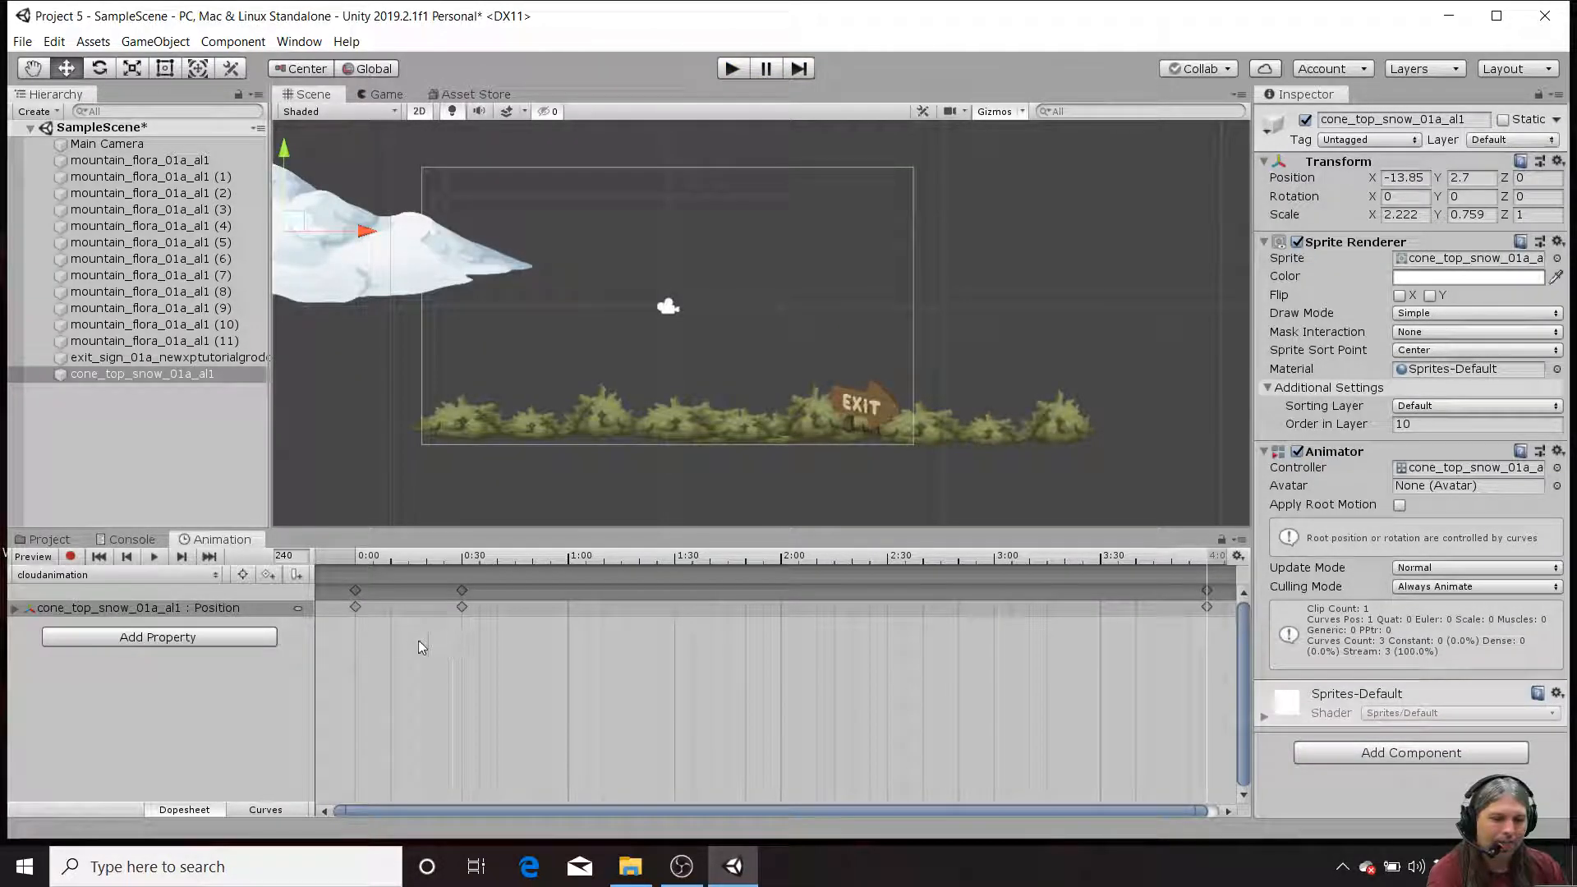
Step: Record a shrunken mountain at 4:00, scaled to about X 0.94 and Y 0.4, and play-test the scene
{"action": "left_click", "coordinate": [71, 557]}
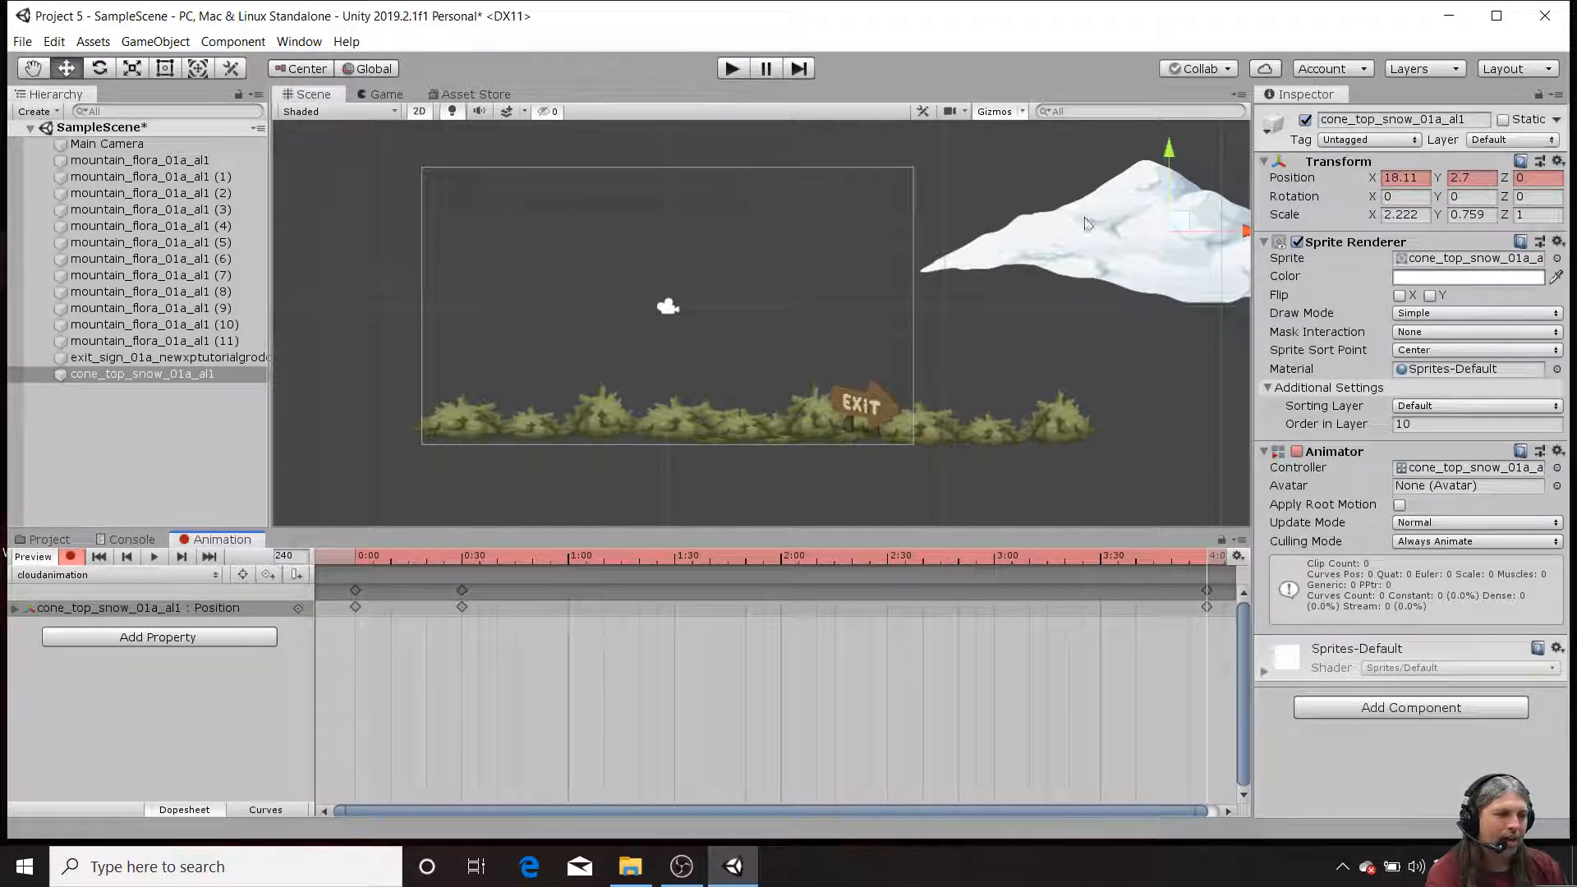
{"action": "left_click", "coordinate": [166, 69]}
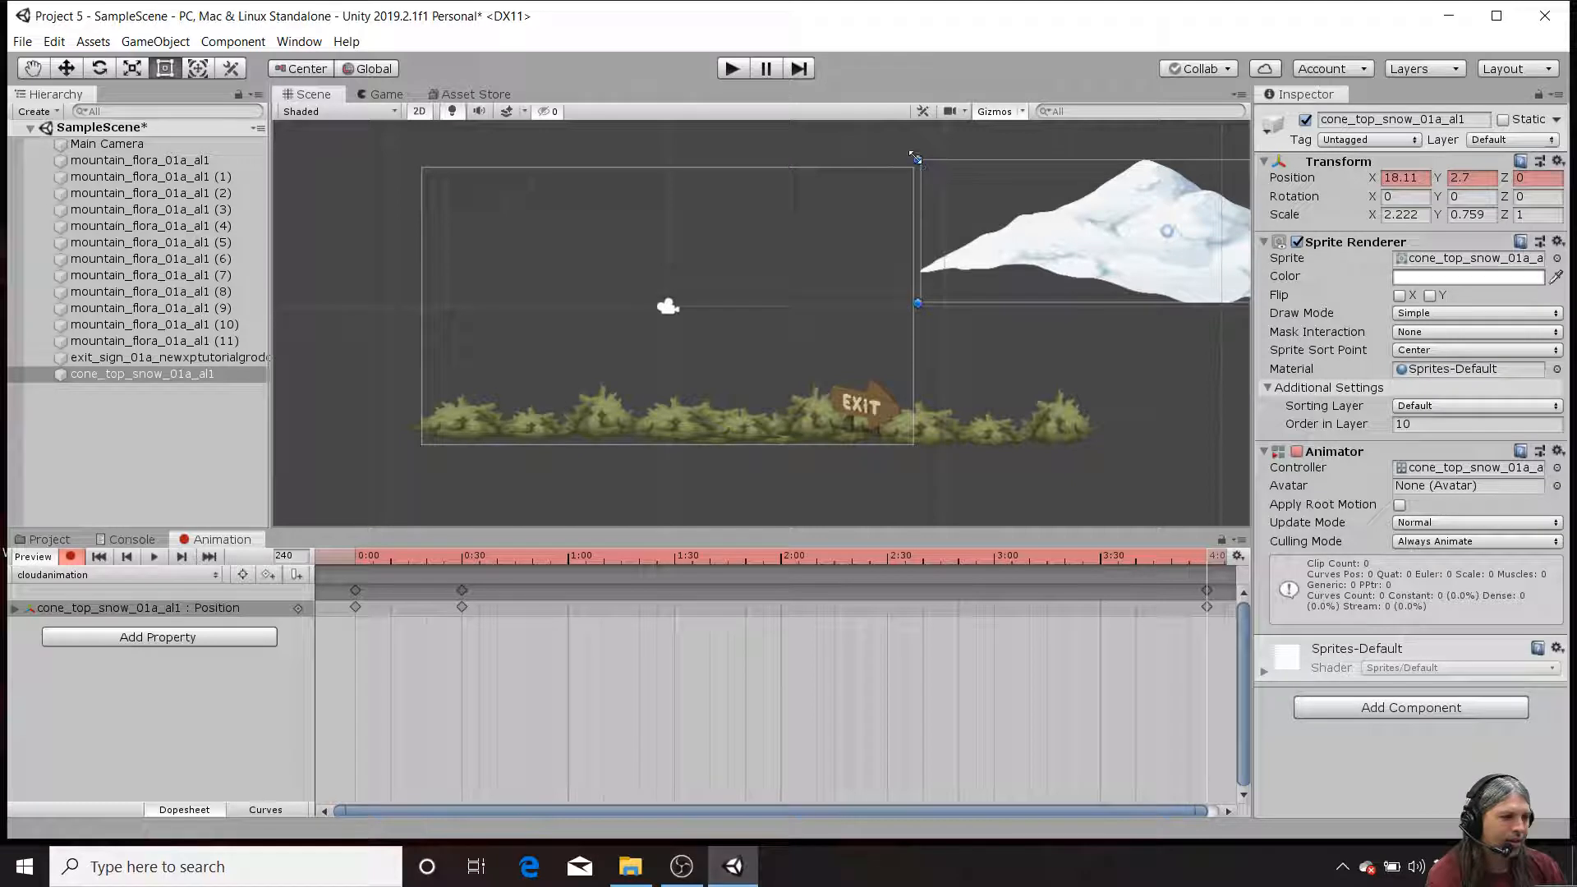
{"action": "left_click_drag", "start_coordinate": [914, 156], "coordinate": [943, 254]}
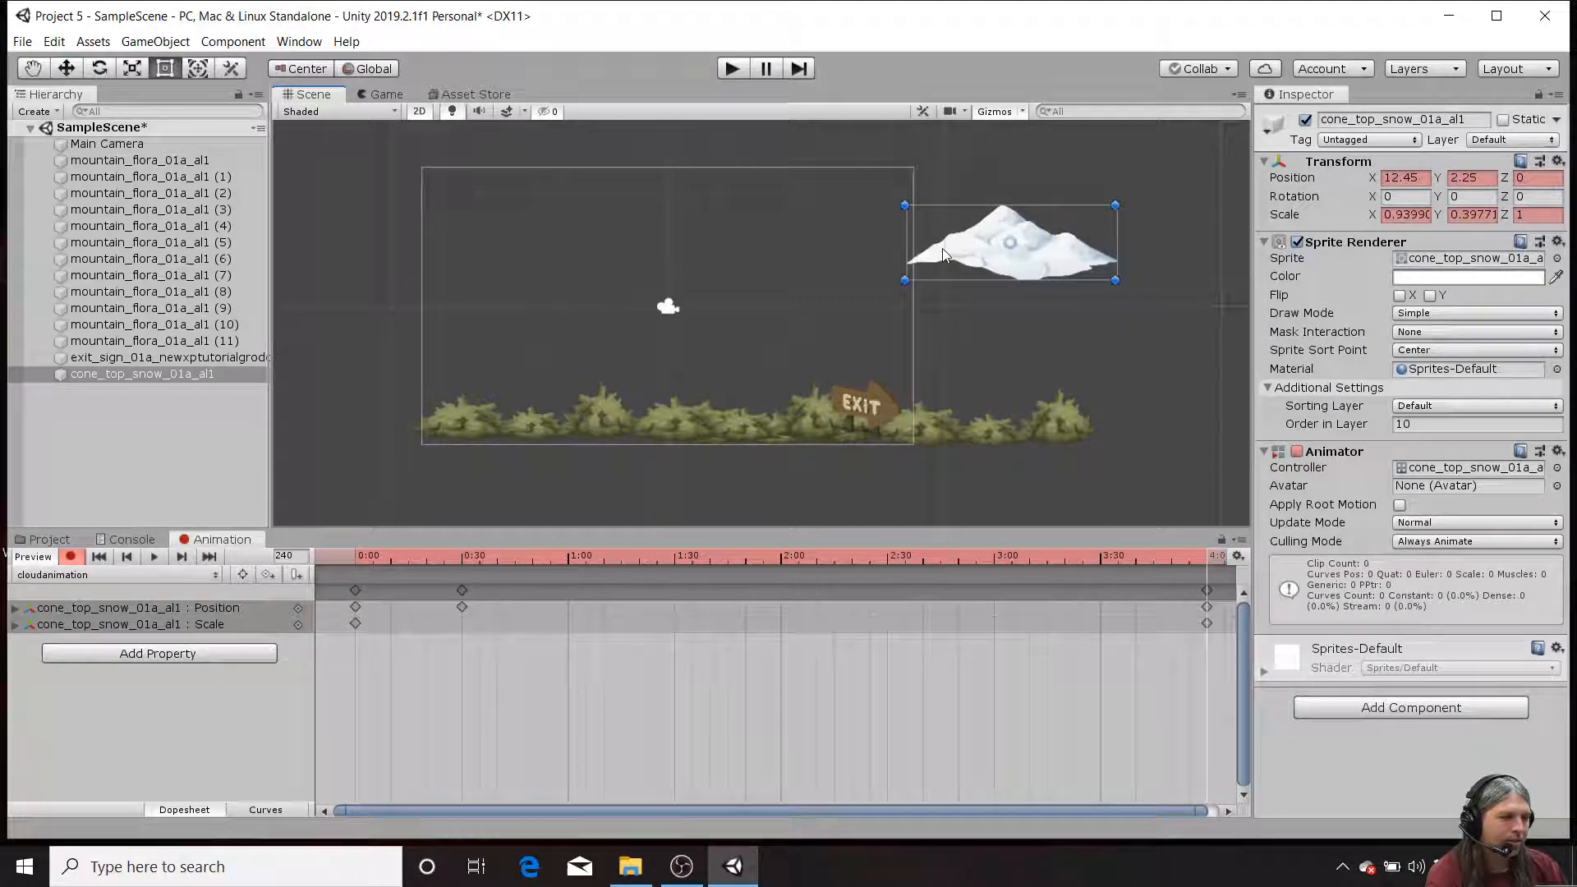
{"action": "left_click", "coordinate": [732, 69]}
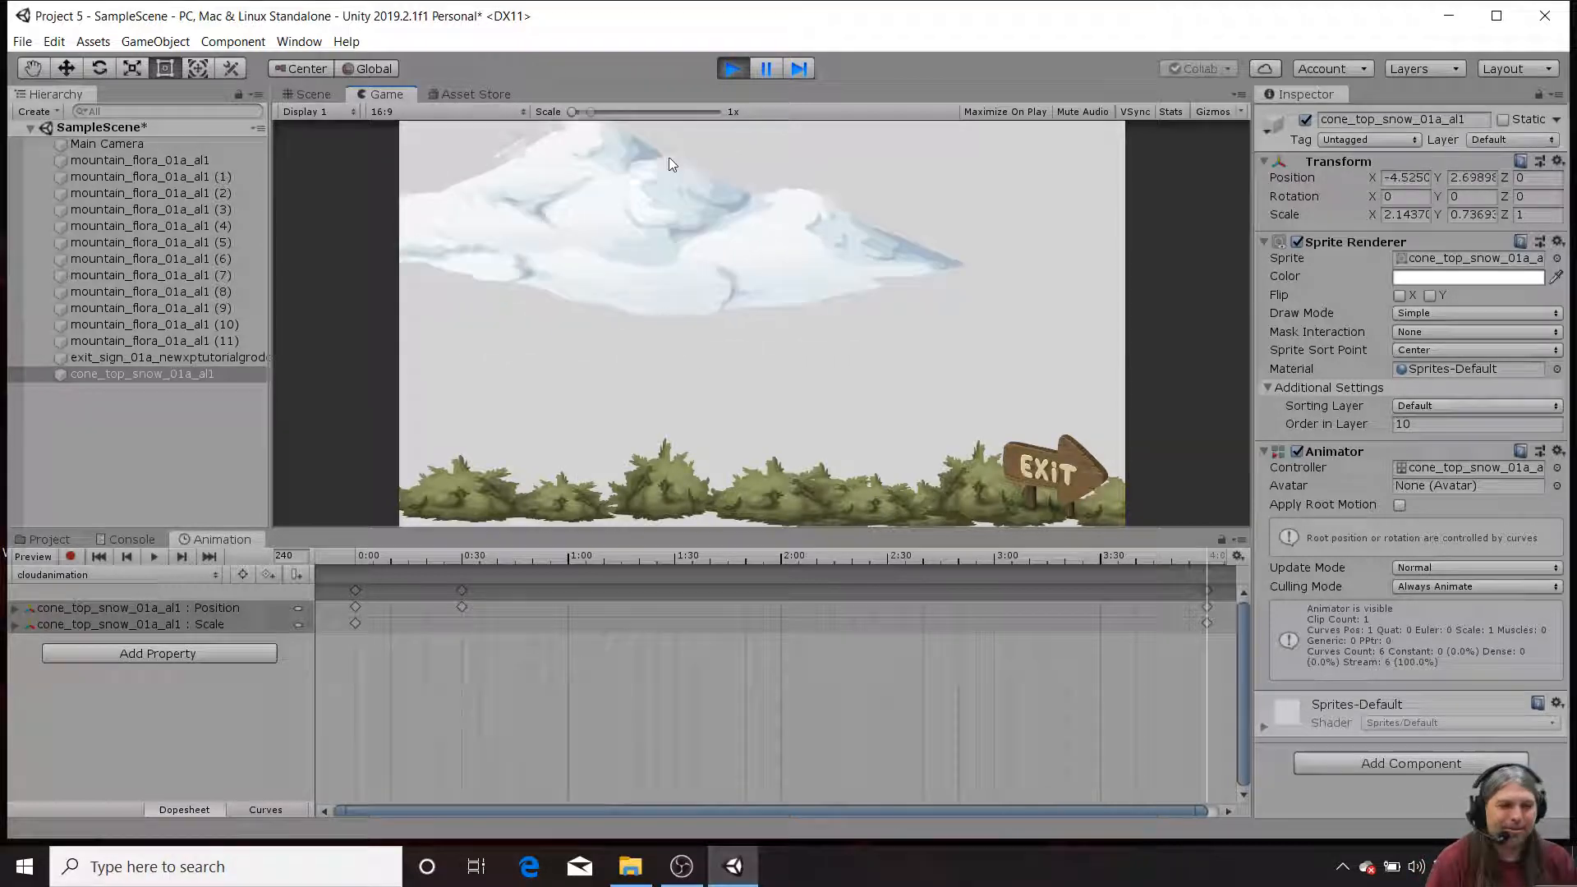
{"action": "left_click", "coordinate": [729, 70]}
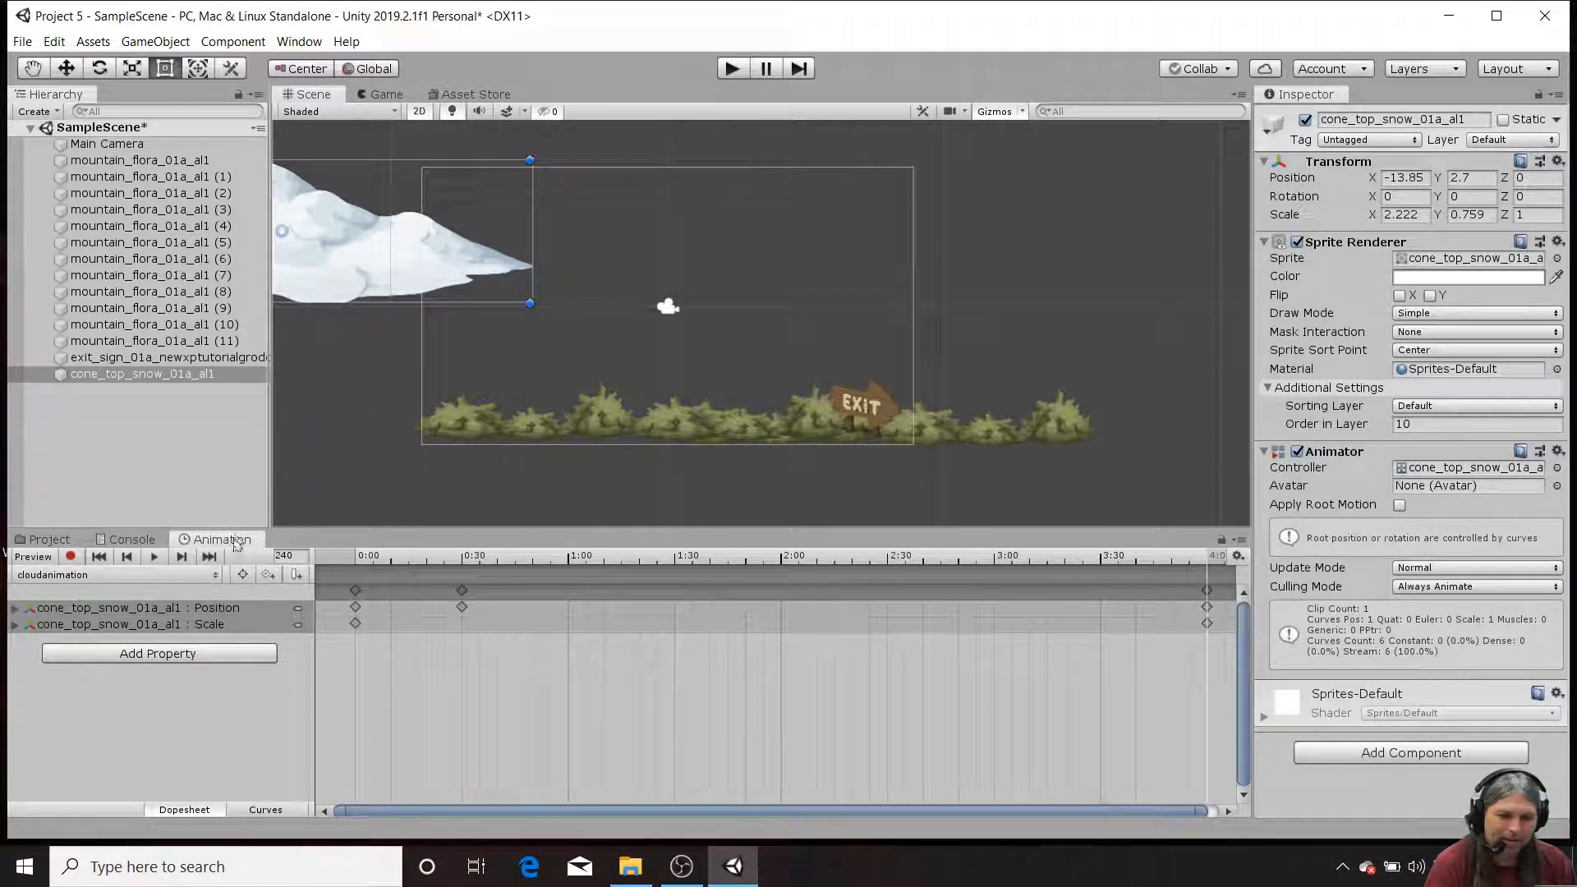
Step: Record a counter-clockwise rotation of the mountain at 4:00 in cloudanimation, and play-test the scene
{"action": "left_click", "coordinate": [71, 557]}
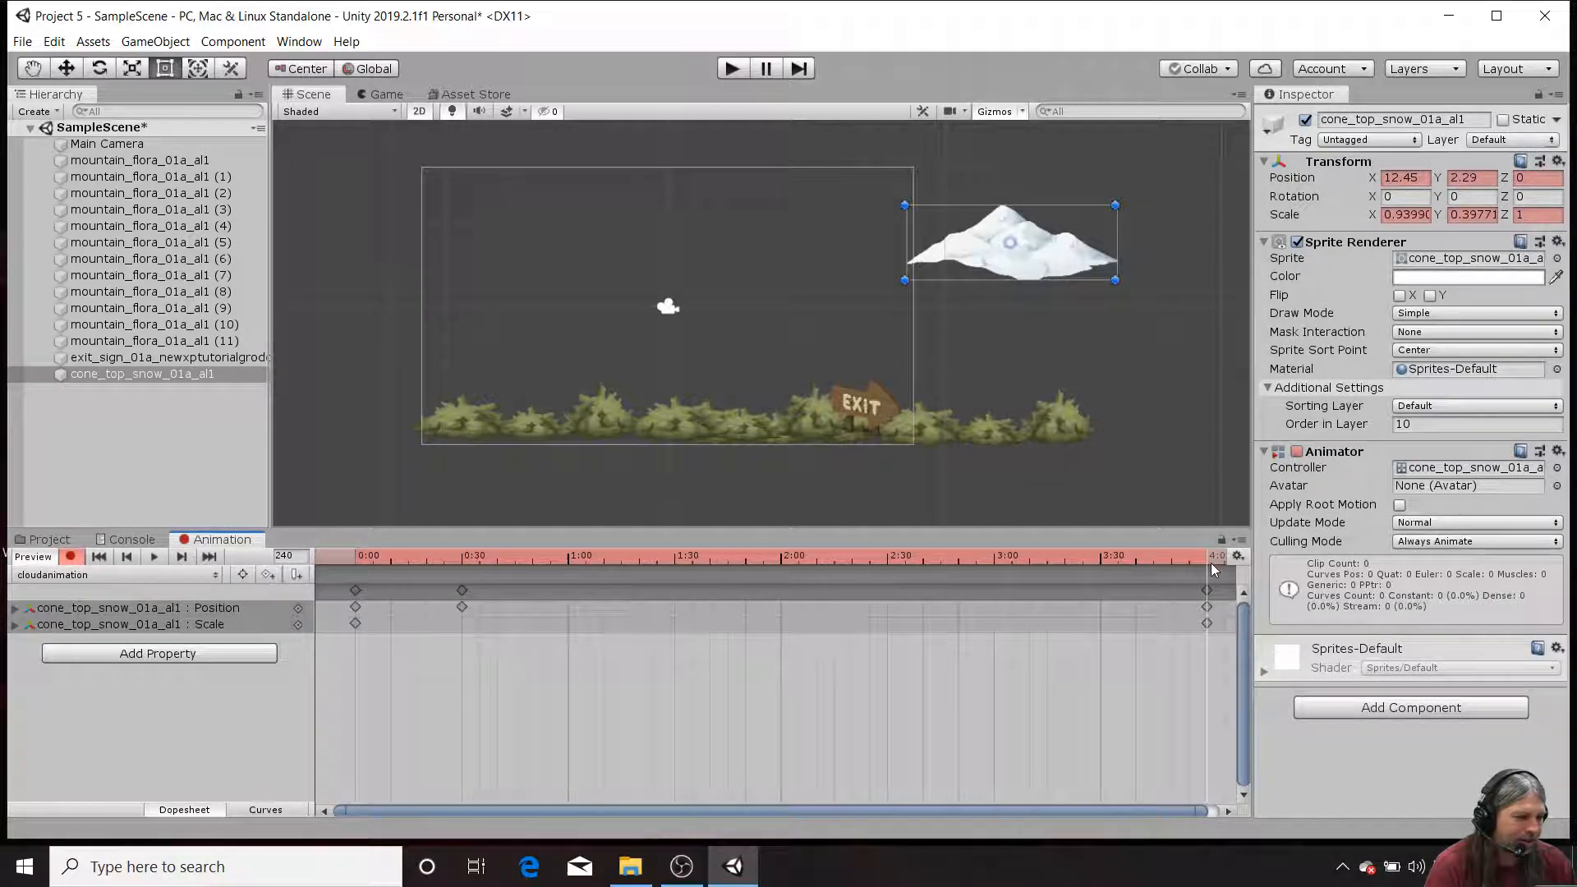
{"action": "left_click", "coordinate": [98, 69]}
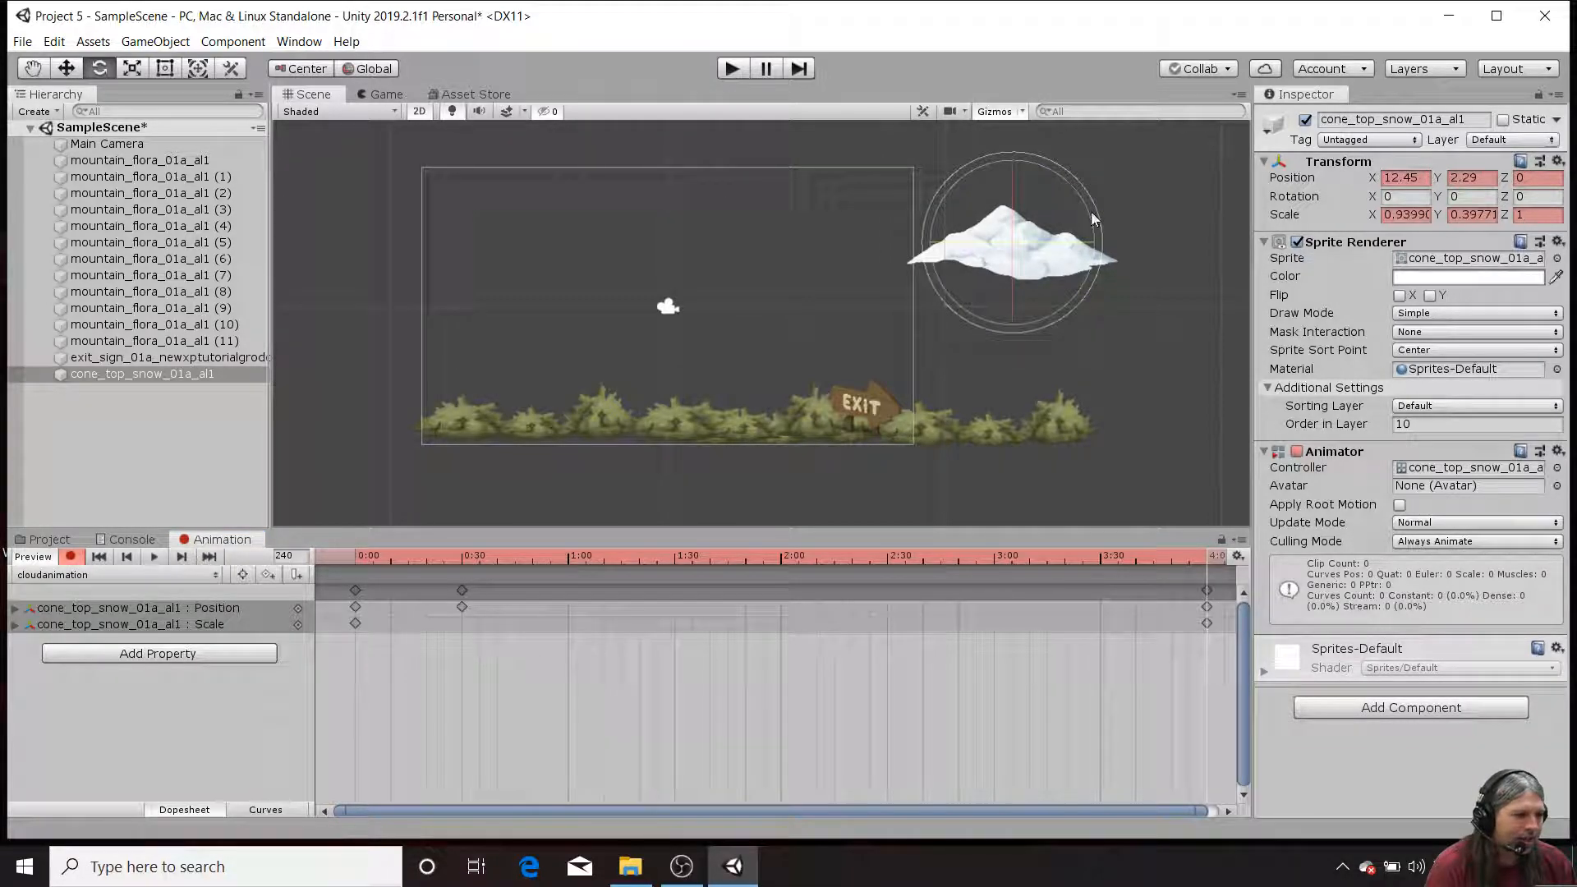
{"action": "left_click_drag", "start_coordinate": [1097, 209], "coordinate": [1047, 156]}
{"action": "left_click", "coordinate": [729, 68]}
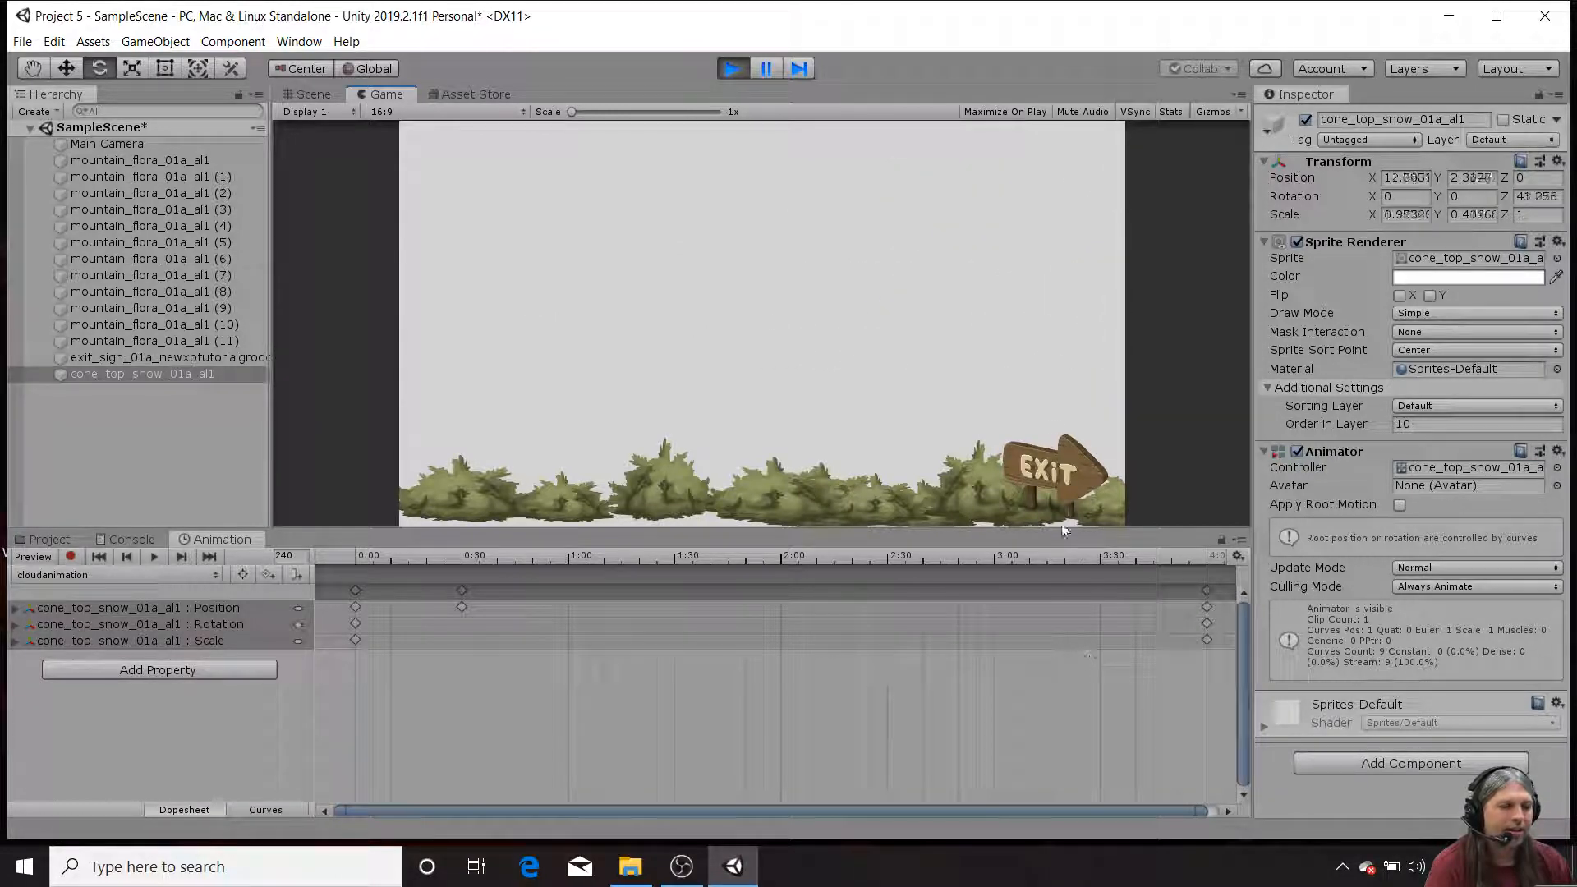
{"action": "left_click", "coordinate": [733, 69]}
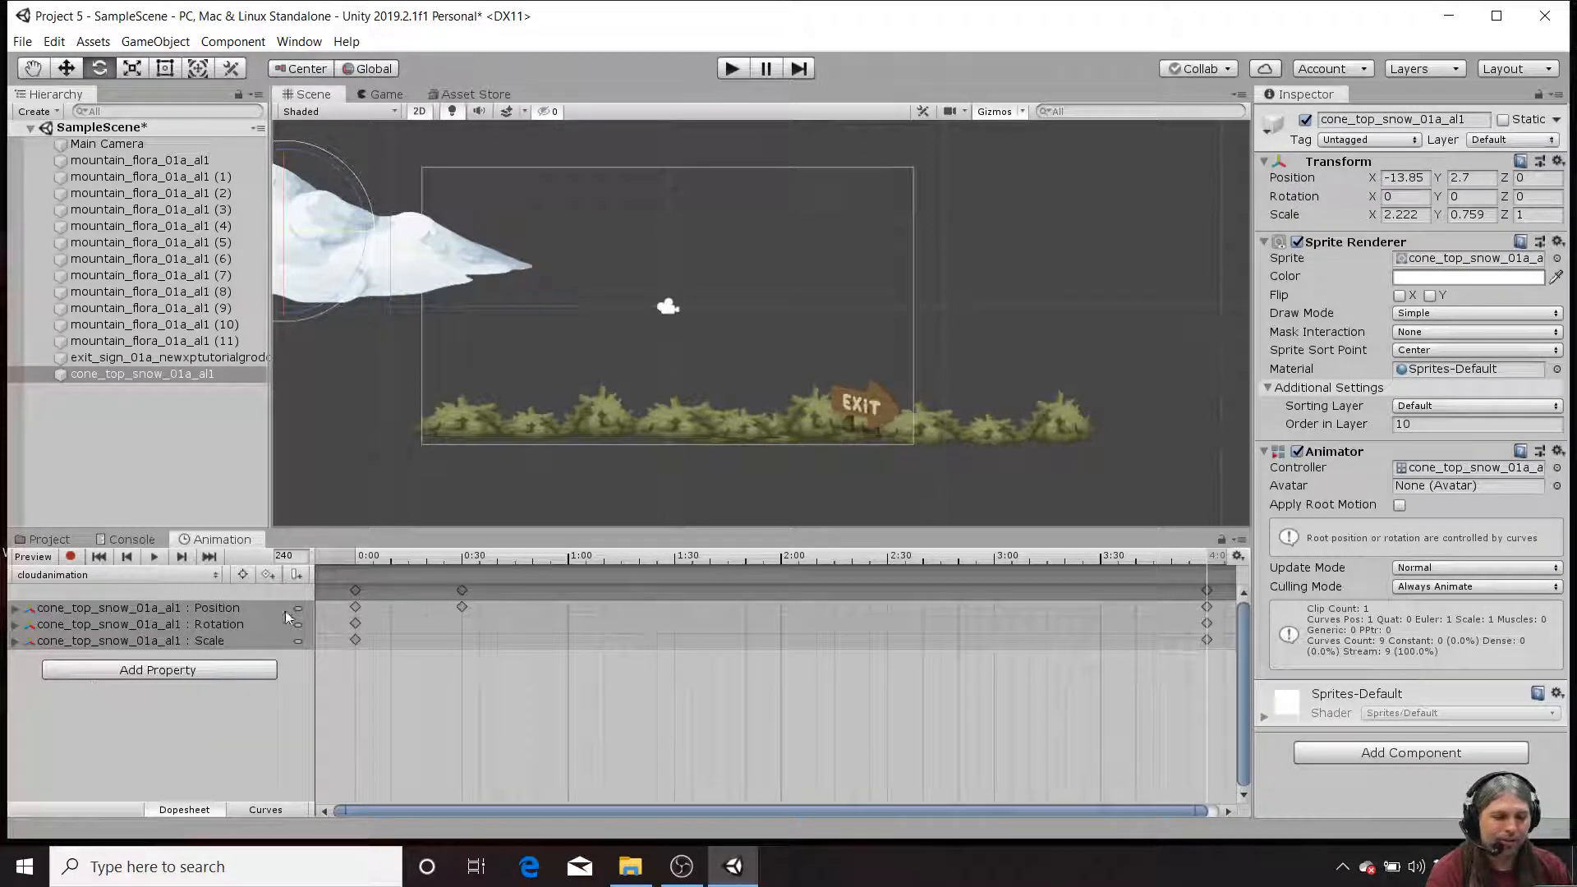
Step: Expand the mountain's Position property in cloudanimation and compare its X, Y and Z keyframes with their curves
{"action": "left_click", "coordinate": [15, 610]}
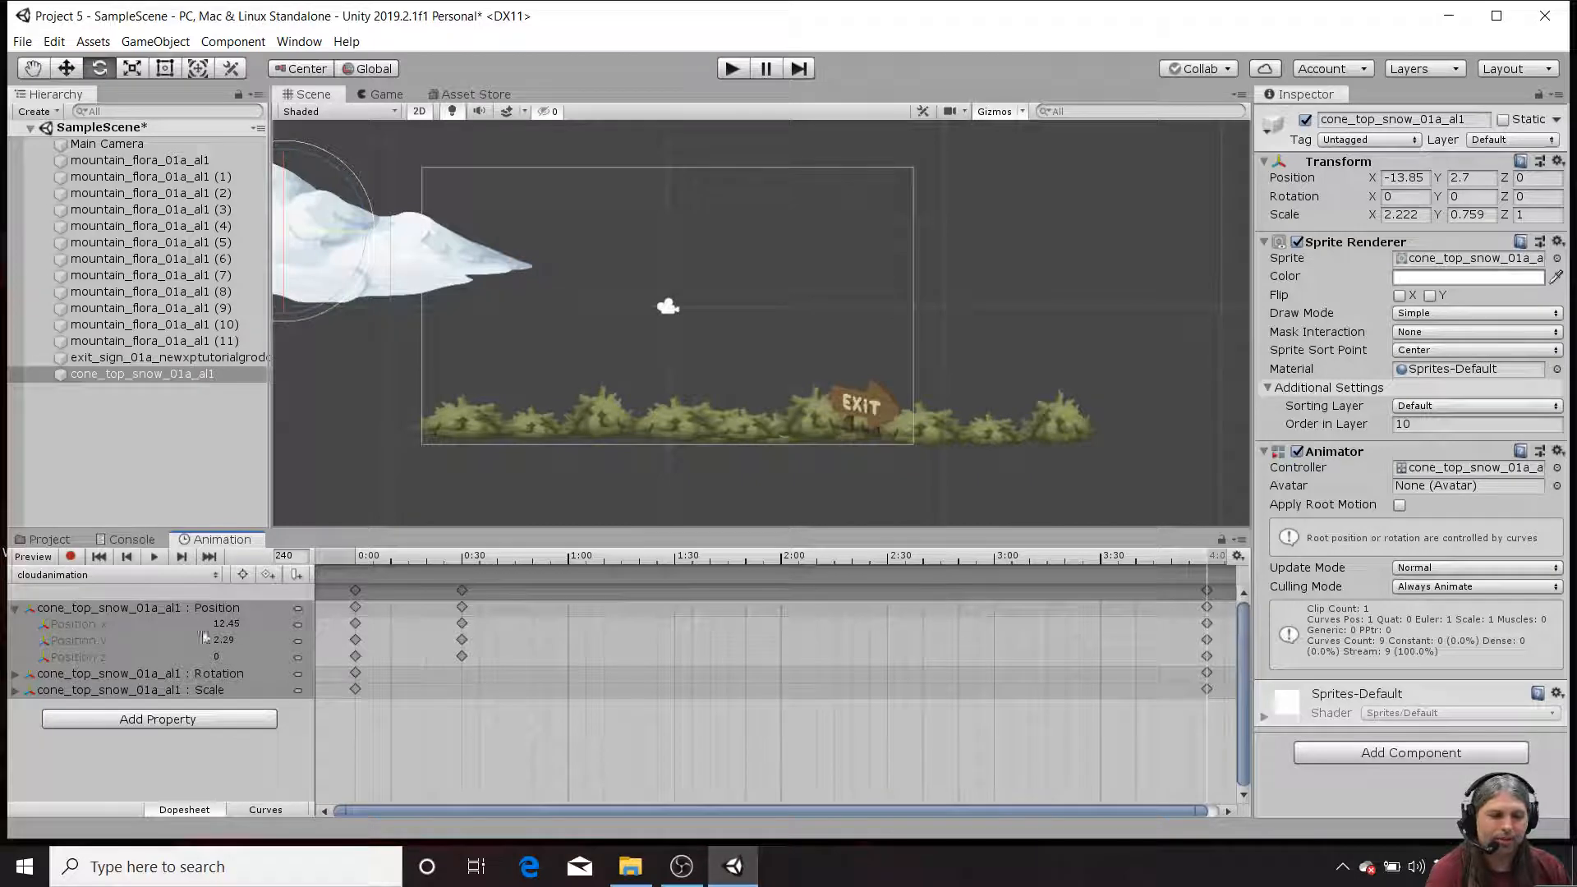
{"action": "left_click", "coordinate": [220, 656]}
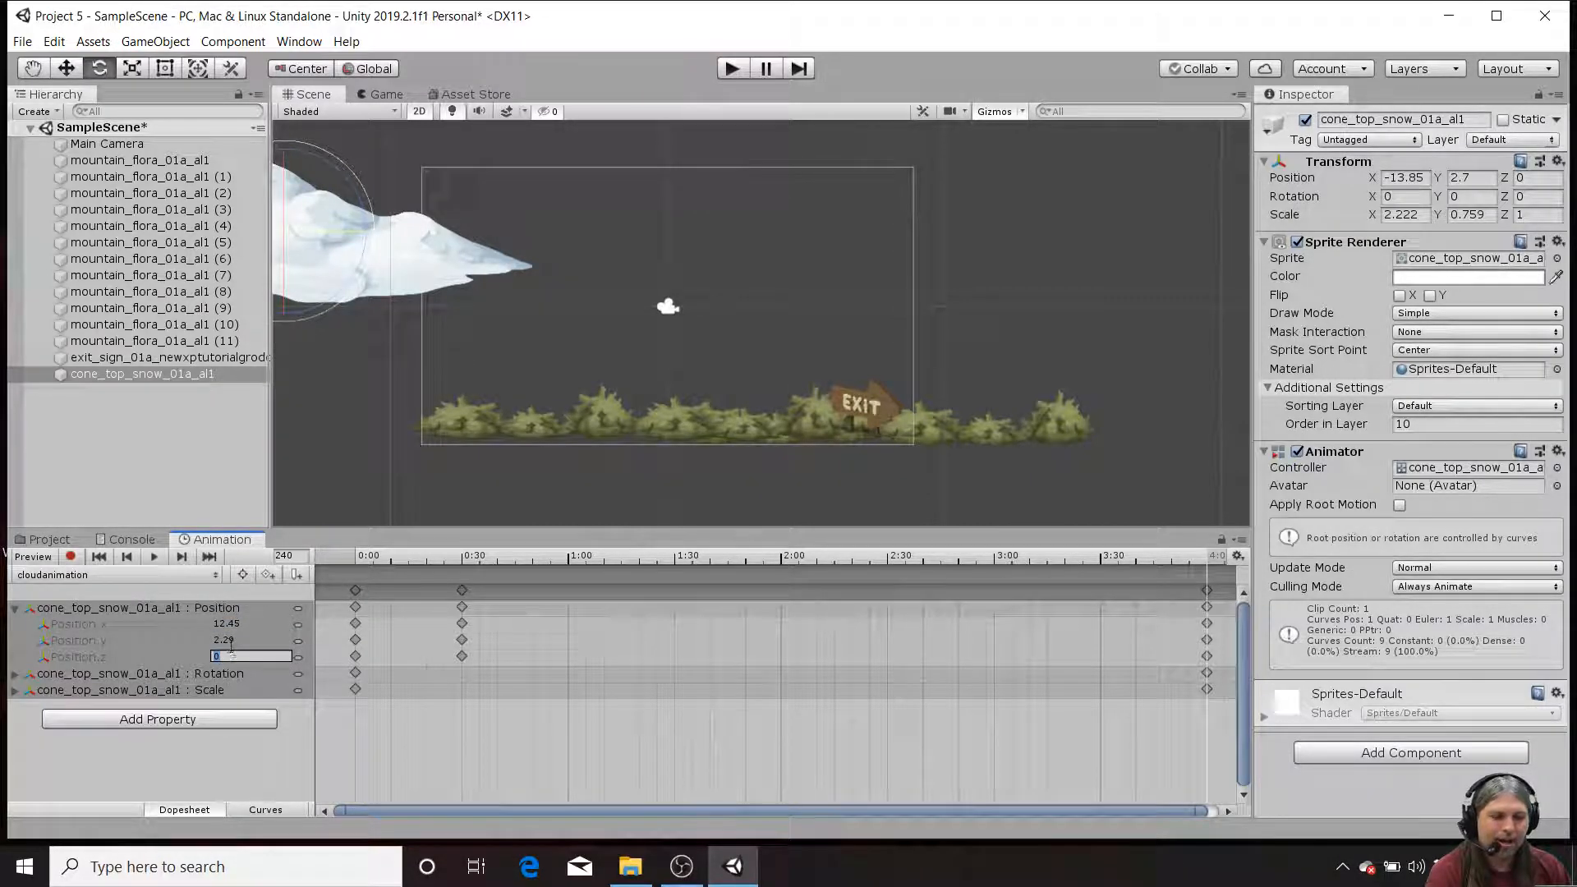
{"action": "left_click", "coordinate": [228, 641]}
{"action": "left_click", "coordinate": [265, 809]}
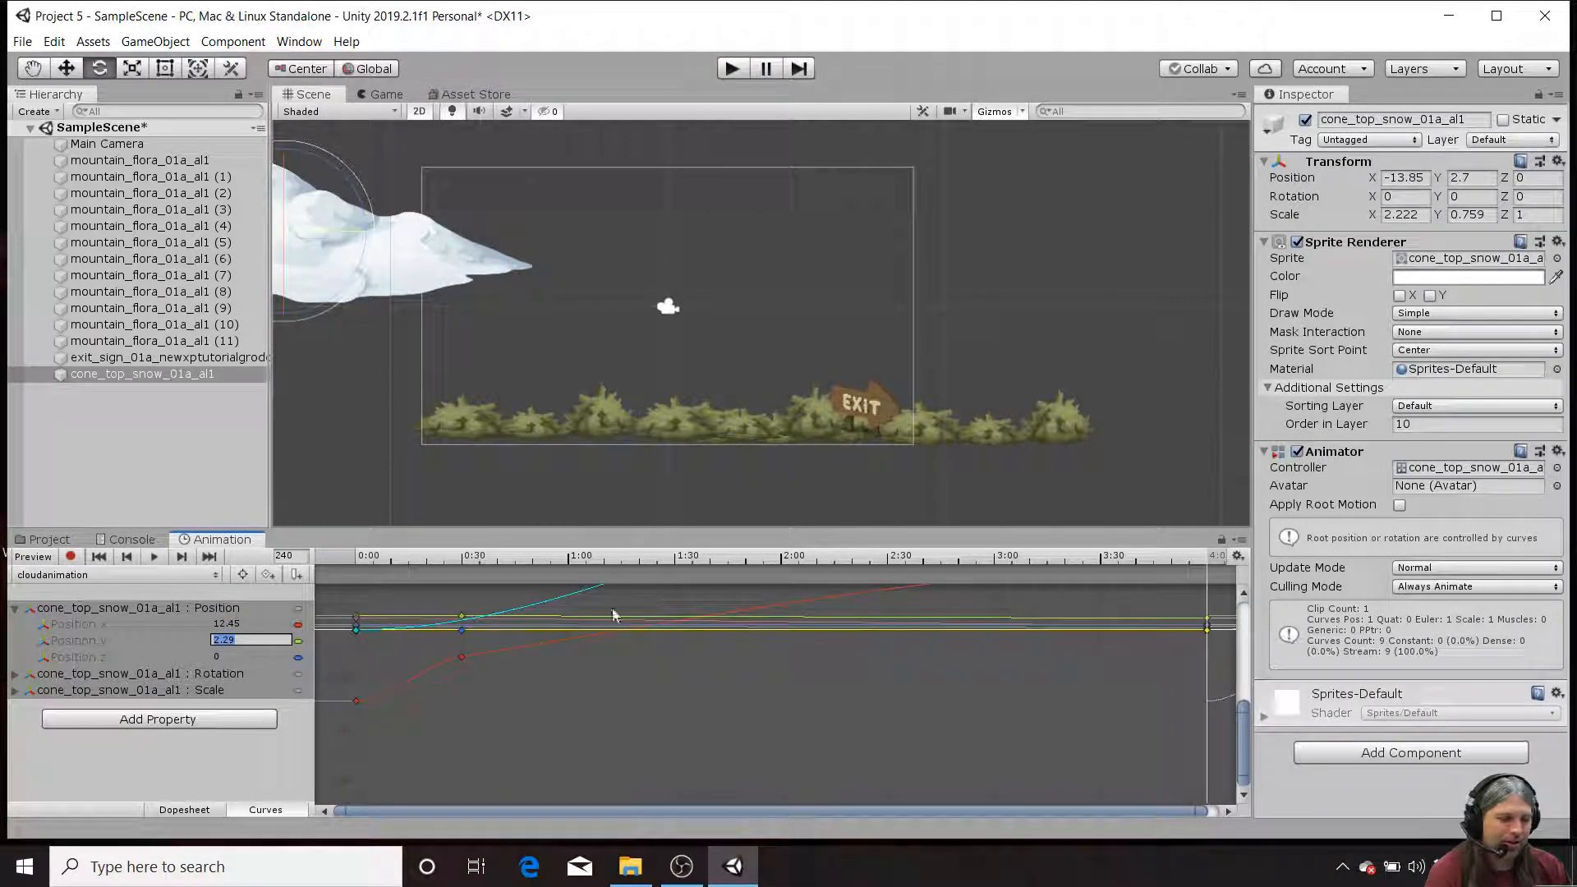
{"action": "left_click", "coordinate": [185, 810]}
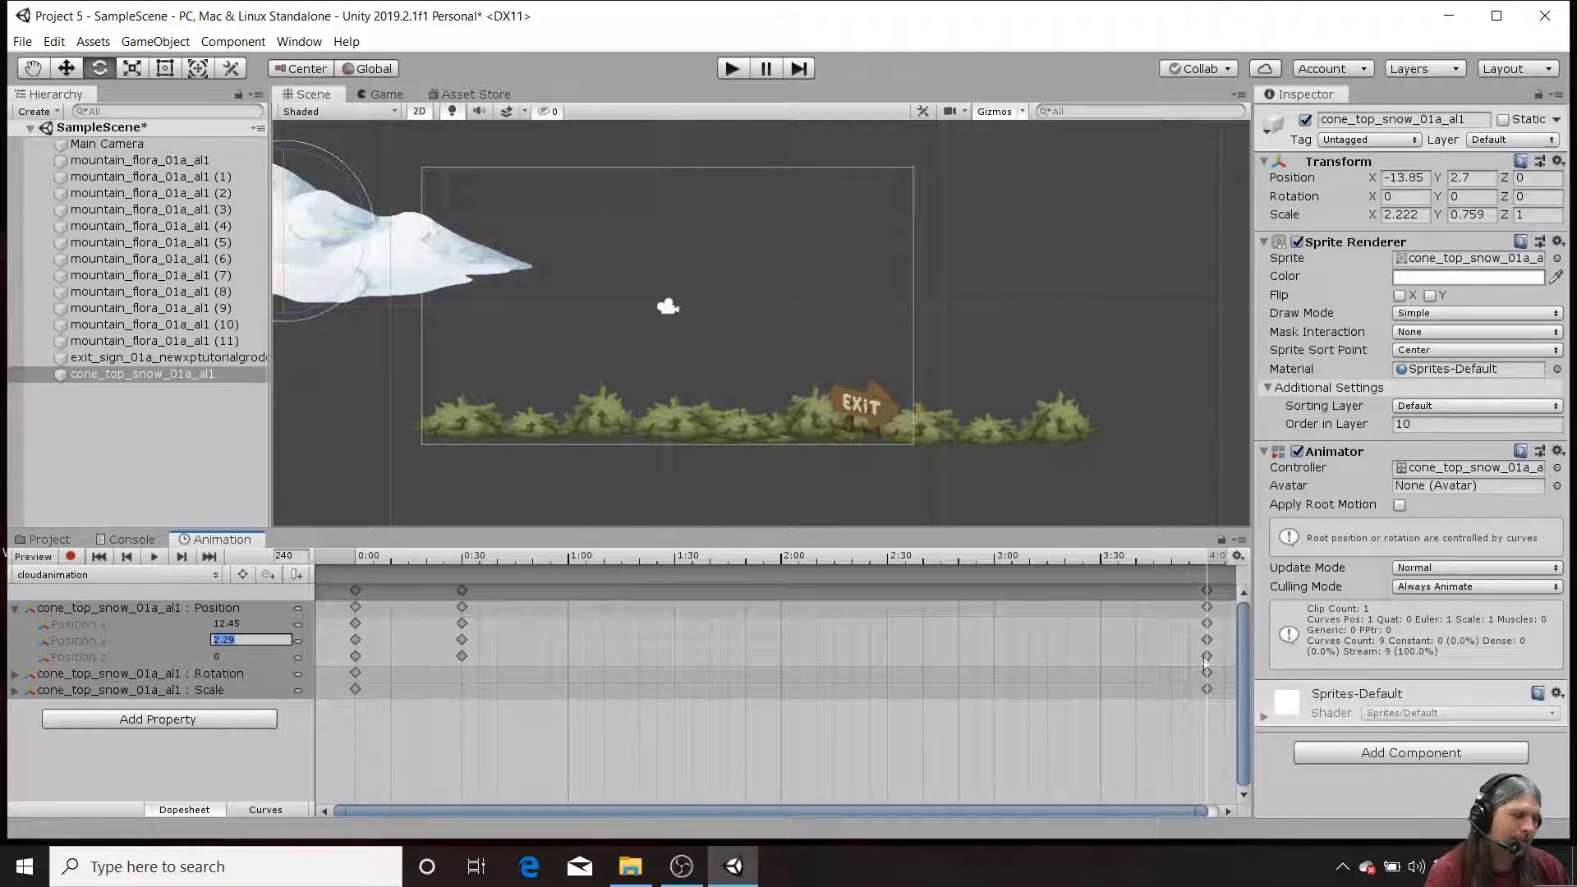
Step: Examine the shape of cloudanimation's curves up to 4:00, then collapse Position and return to the dopesheet
{"action": "left_click", "coordinate": [263, 810]}
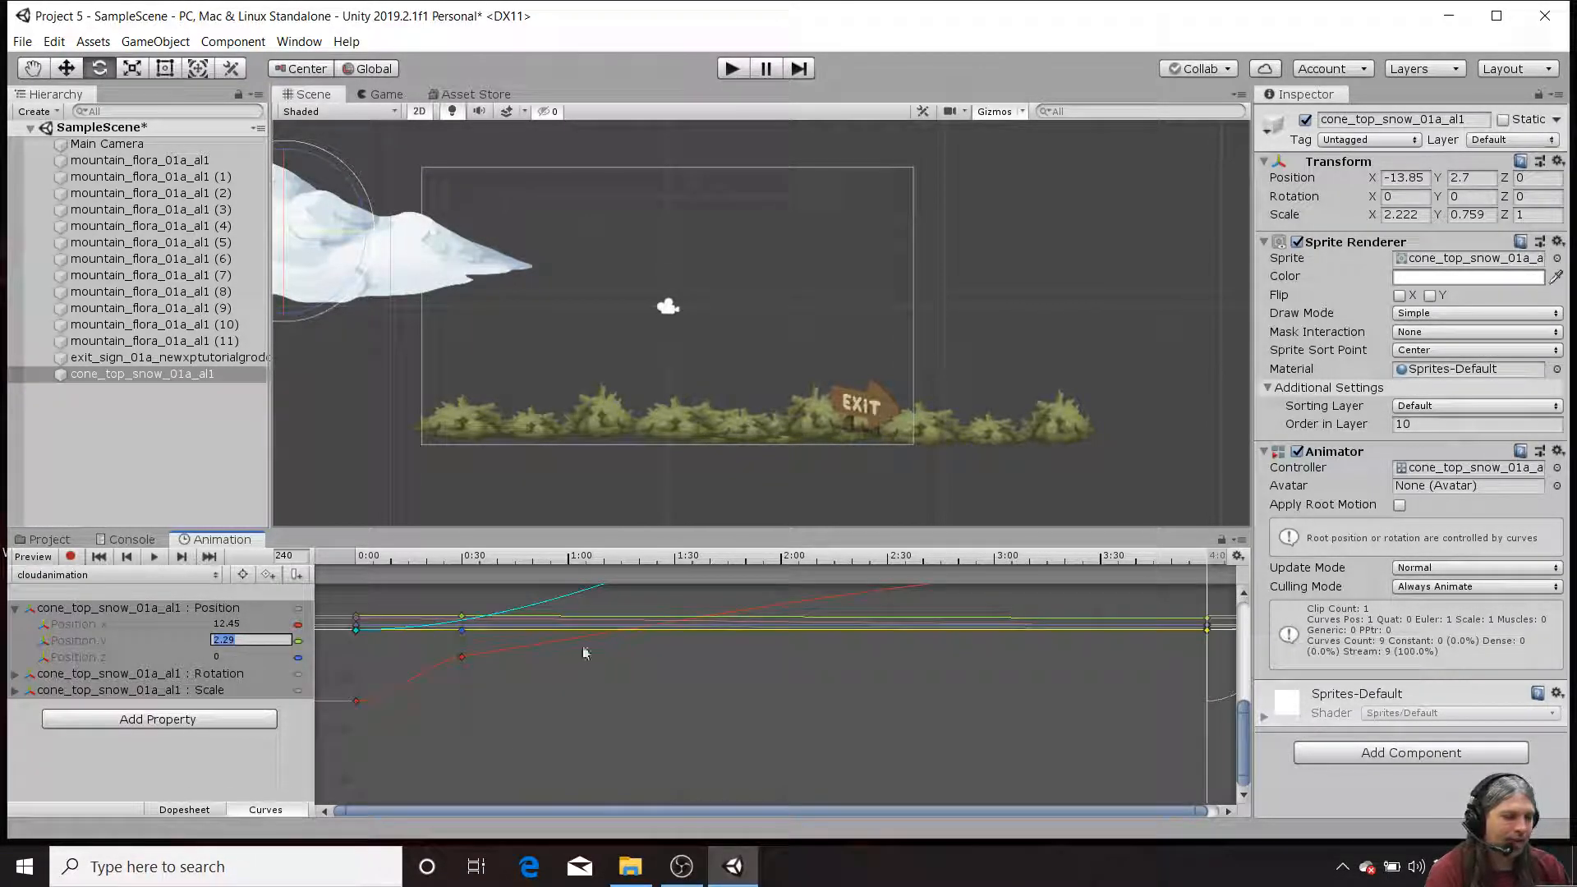
{"action": "scroll", "coordinate": [655, 707], "scroll_direction": "down", "scroll_amount": 5}
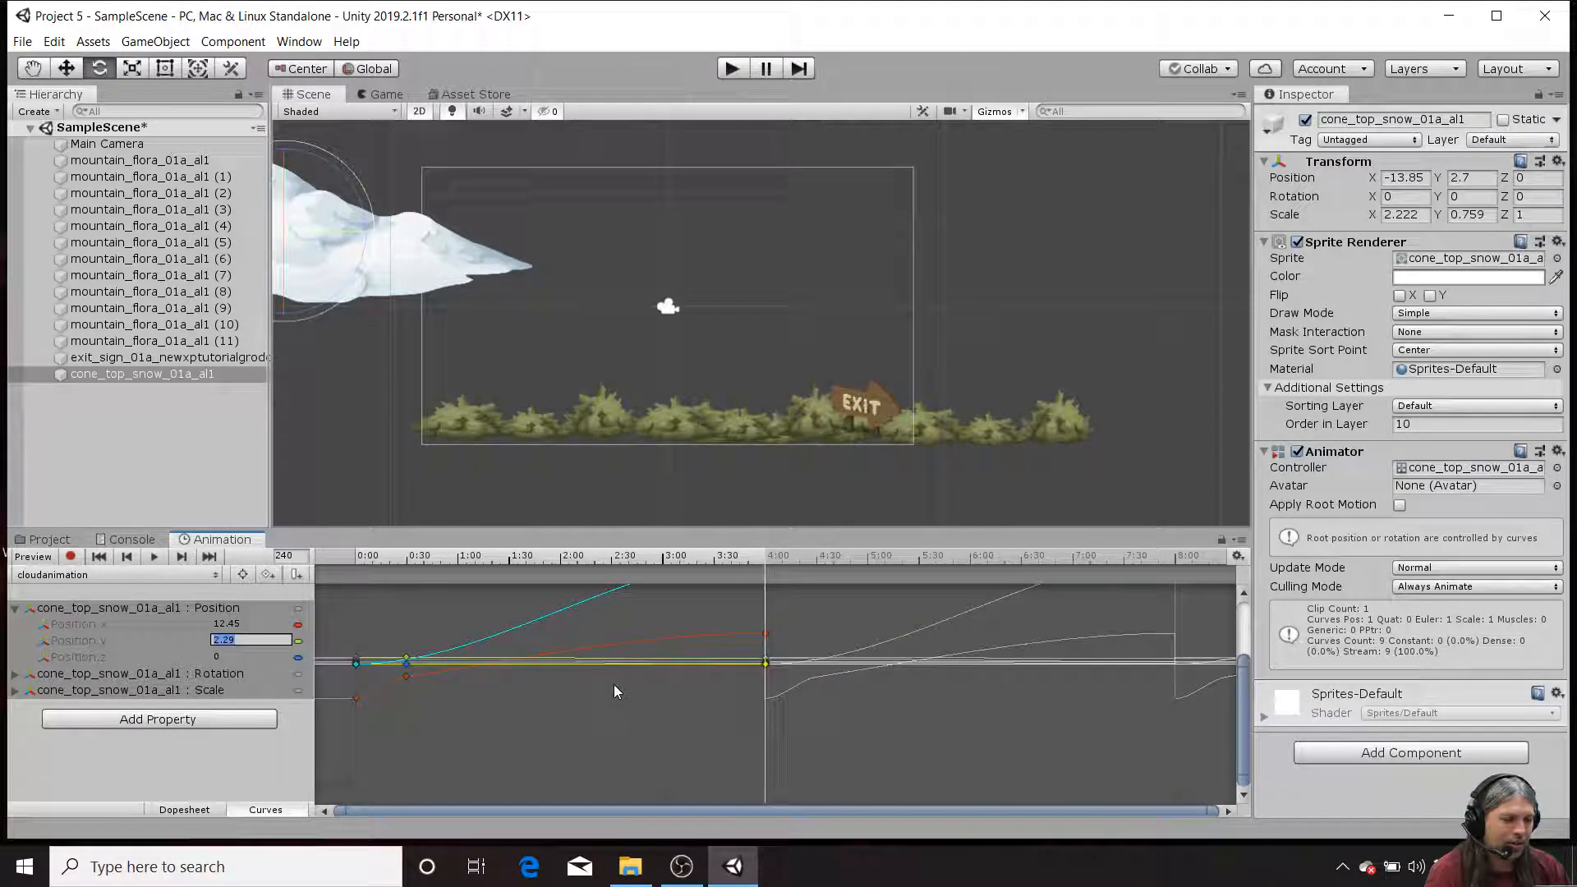
{"action": "scroll", "coordinate": [493, 649], "scroll_direction": "up", "scroll_amount": 4}
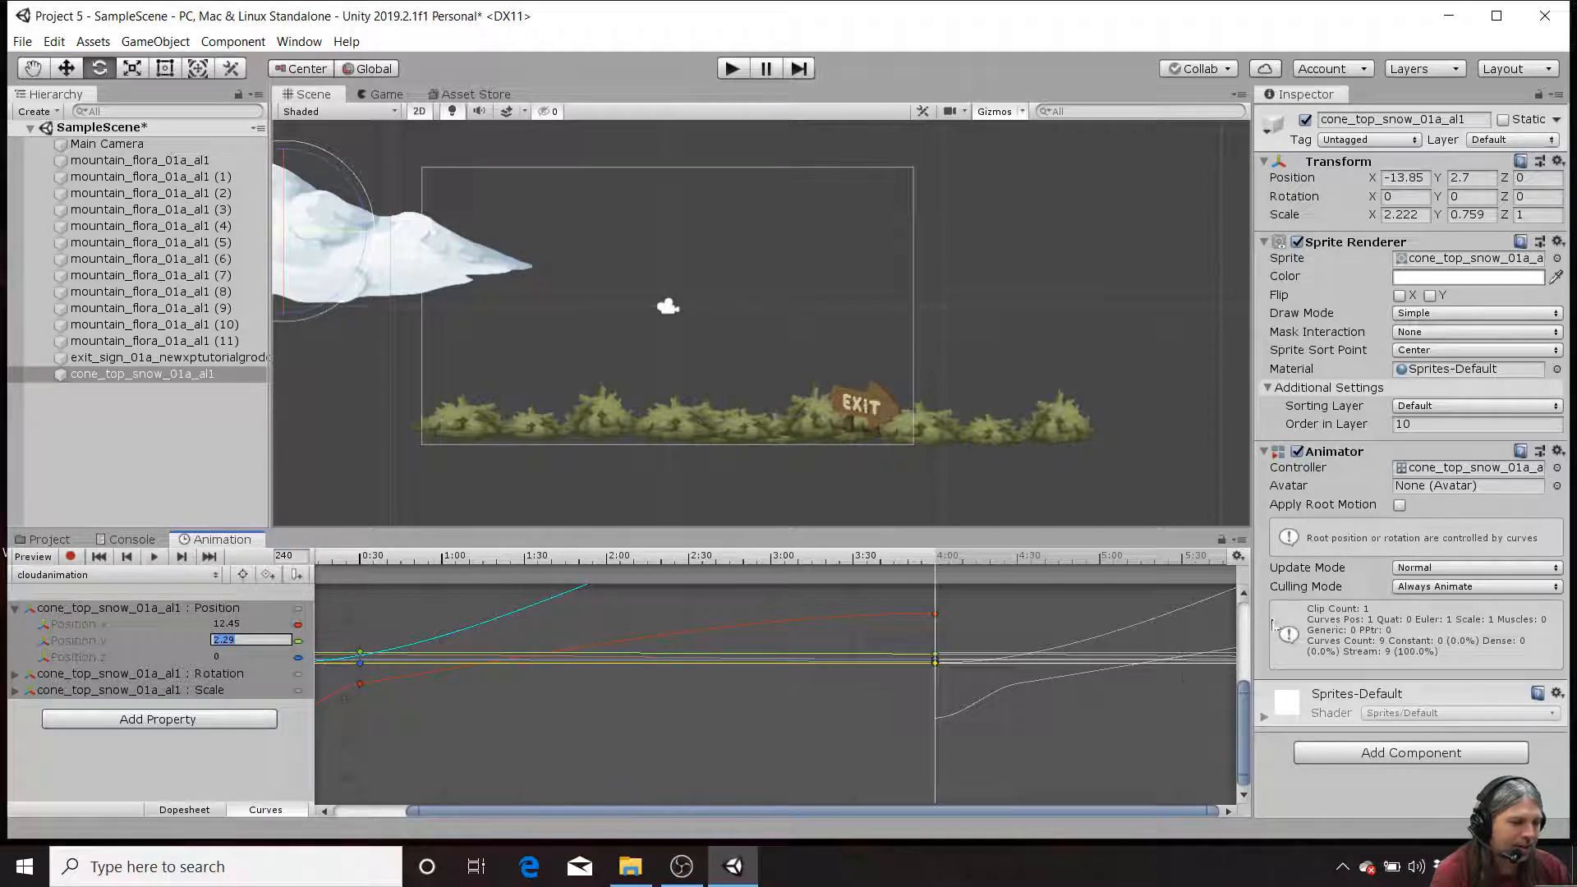
{"action": "left_click", "coordinate": [1243, 618]}
{"action": "mouse_move", "coordinate": [1243, 616]}
{"action": "left_mouse_down"}
{"action": "mouse_move", "coordinate": [1229, 697]}
{"action": "mouse_move", "coordinate": [1220, 618]}
{"action": "left_mouse_up"}
{"action": "left_click_drag", "start_coordinate": [398, 813], "coordinate": [386, 811]}
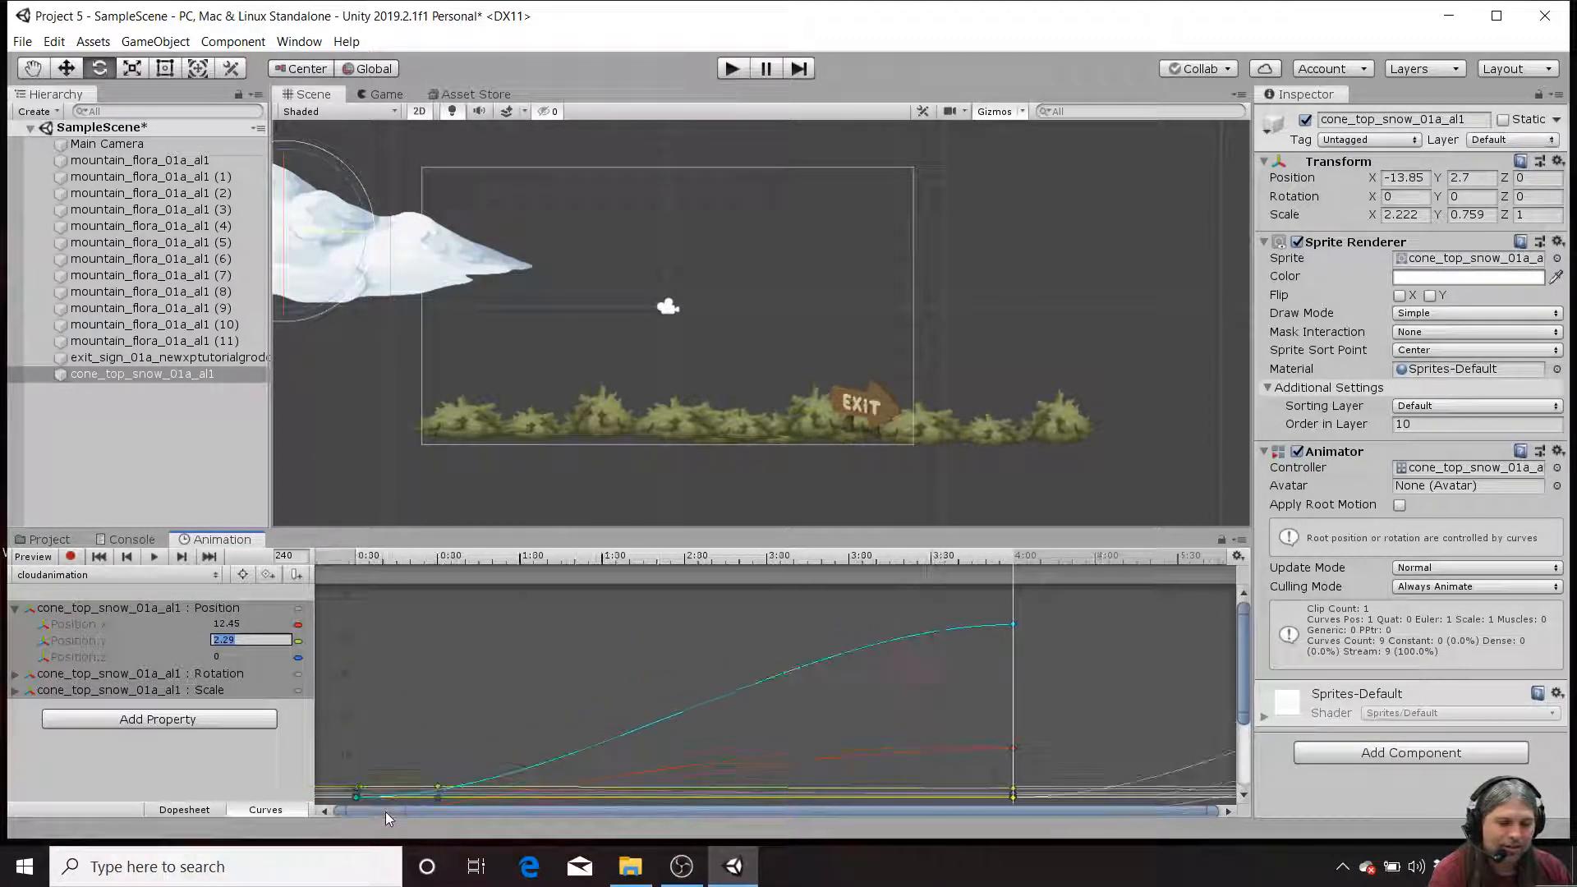
{"action": "left_click", "coordinate": [14, 609]}
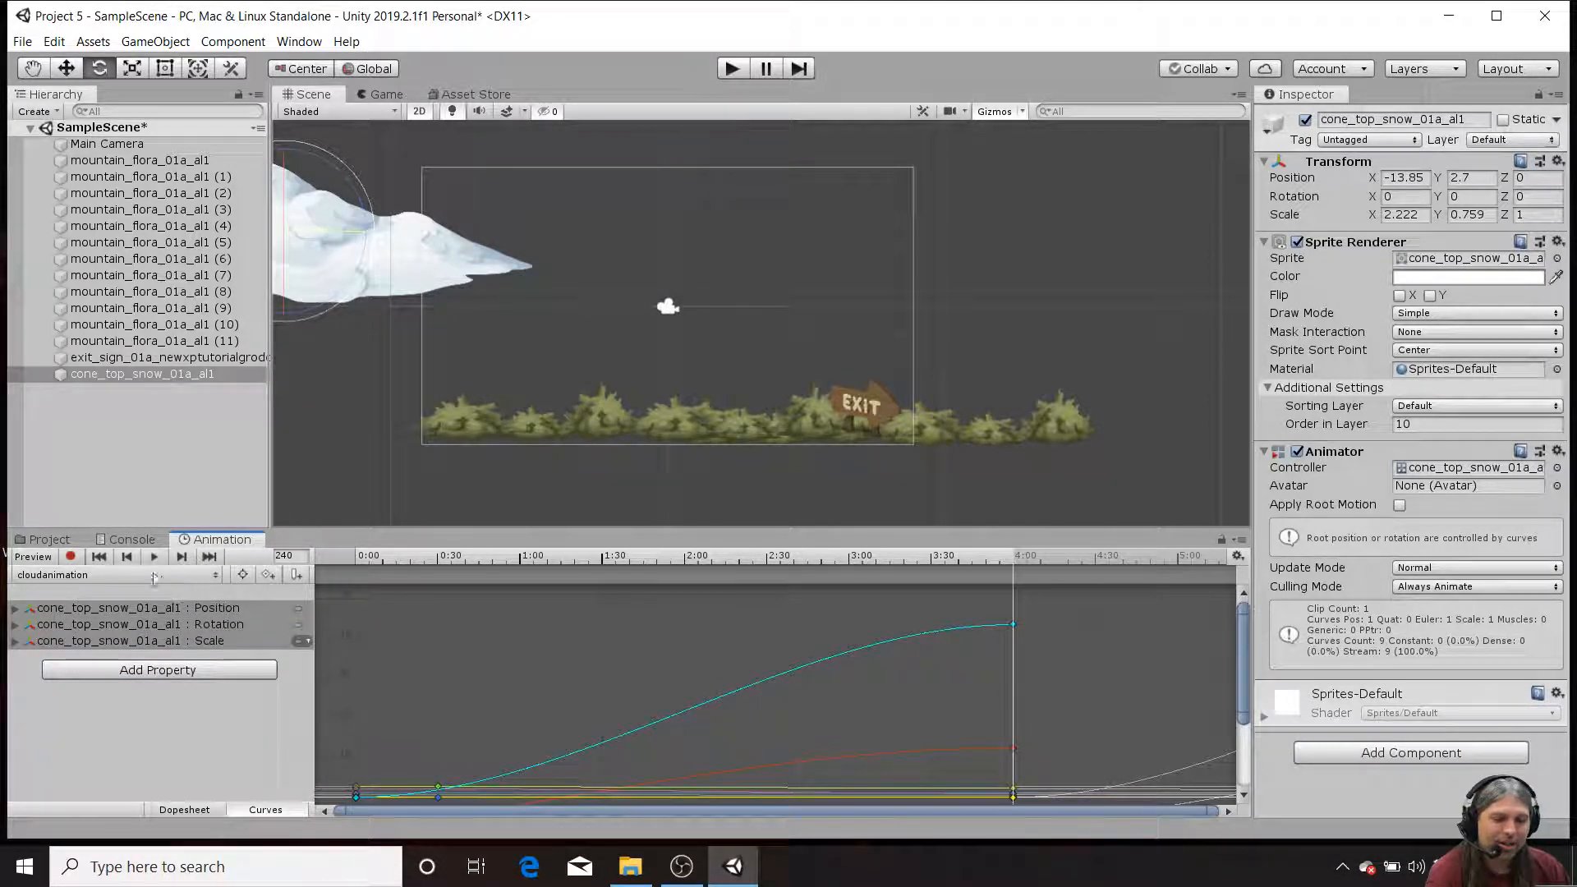
{"action": "left_click", "coordinate": [186, 809]}
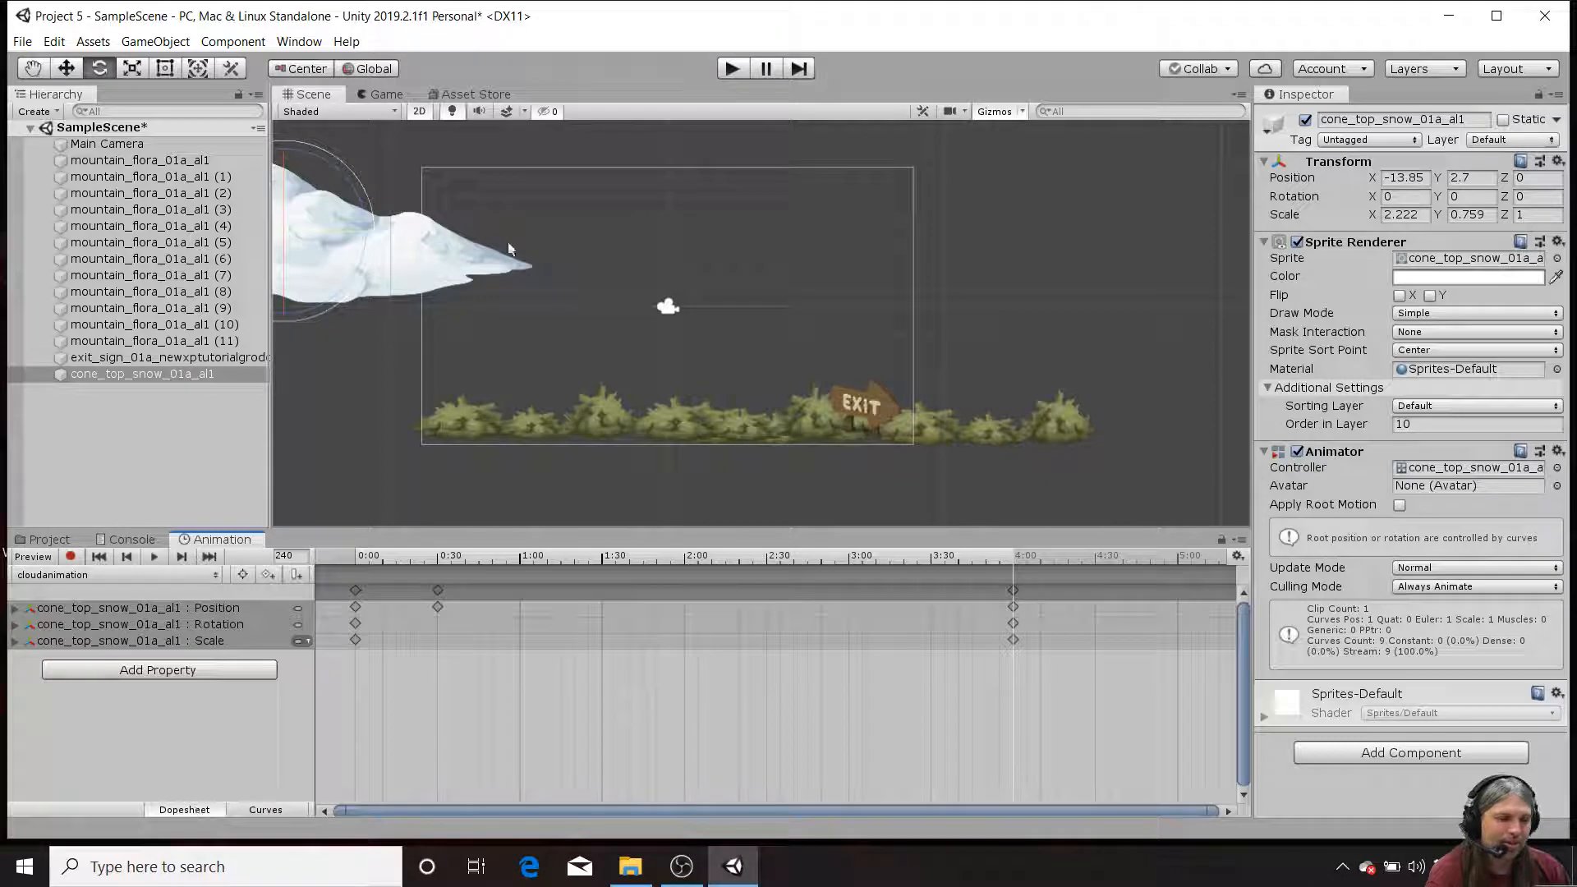